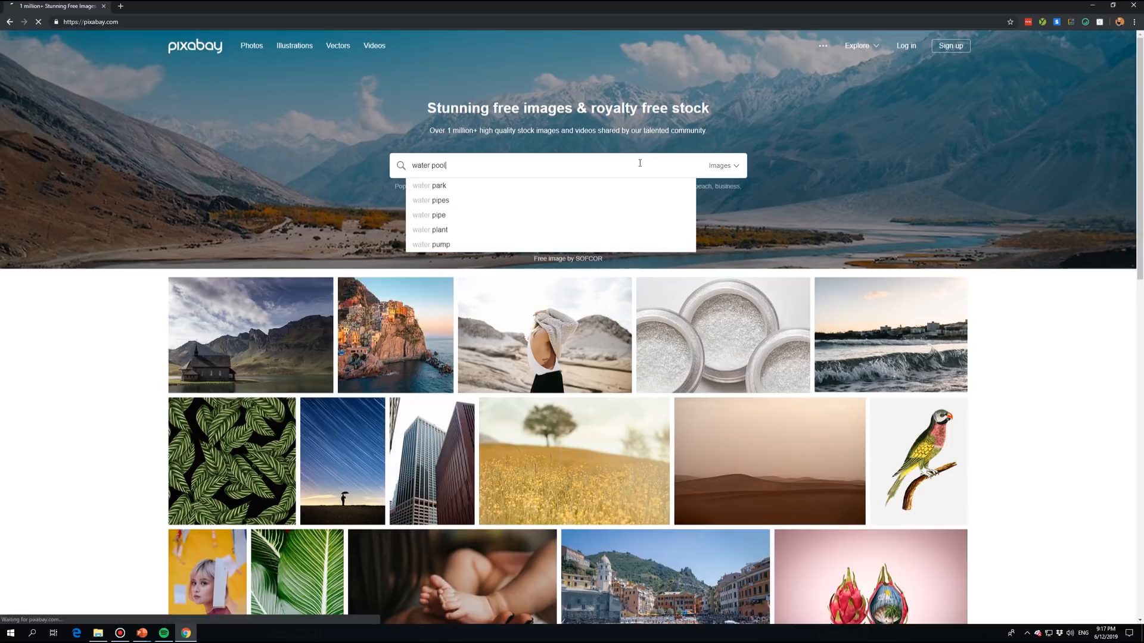
Step: Search Pixabay for water pool and switch the results to videos
key("Return")
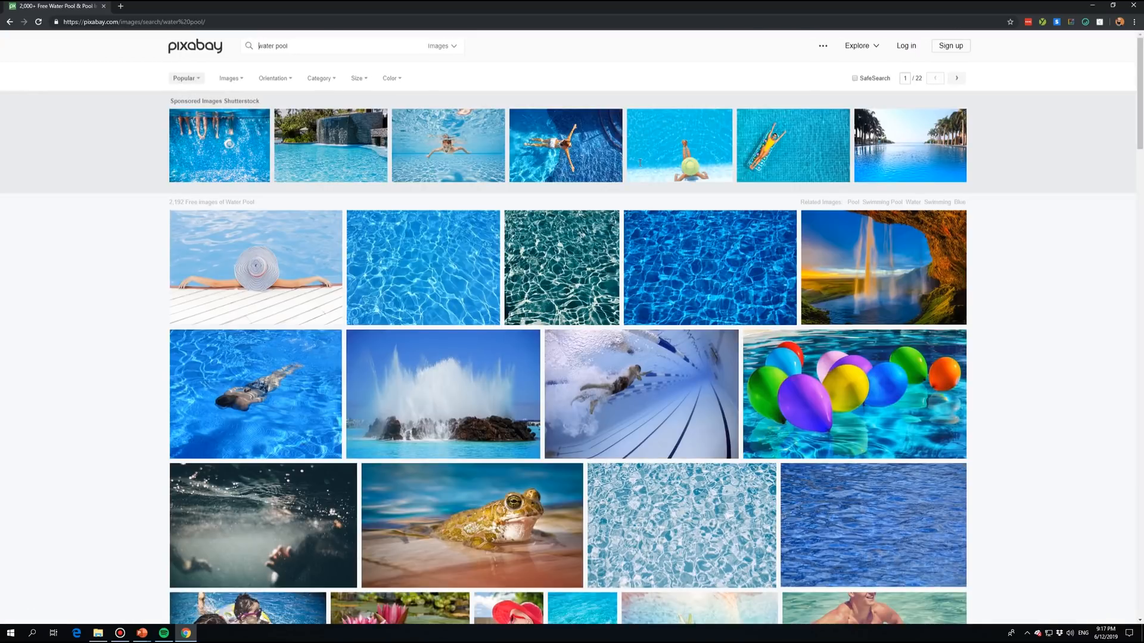
scroll(632, 167, "down", 2)
scroll(536, 119, "up", 3)
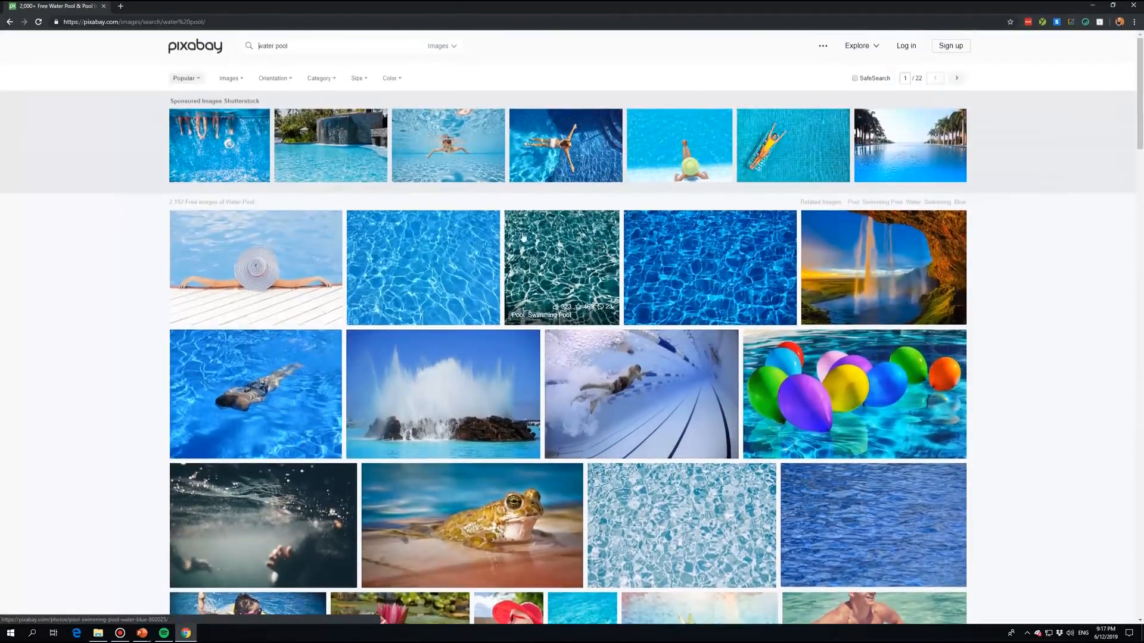
left_click(453, 52)
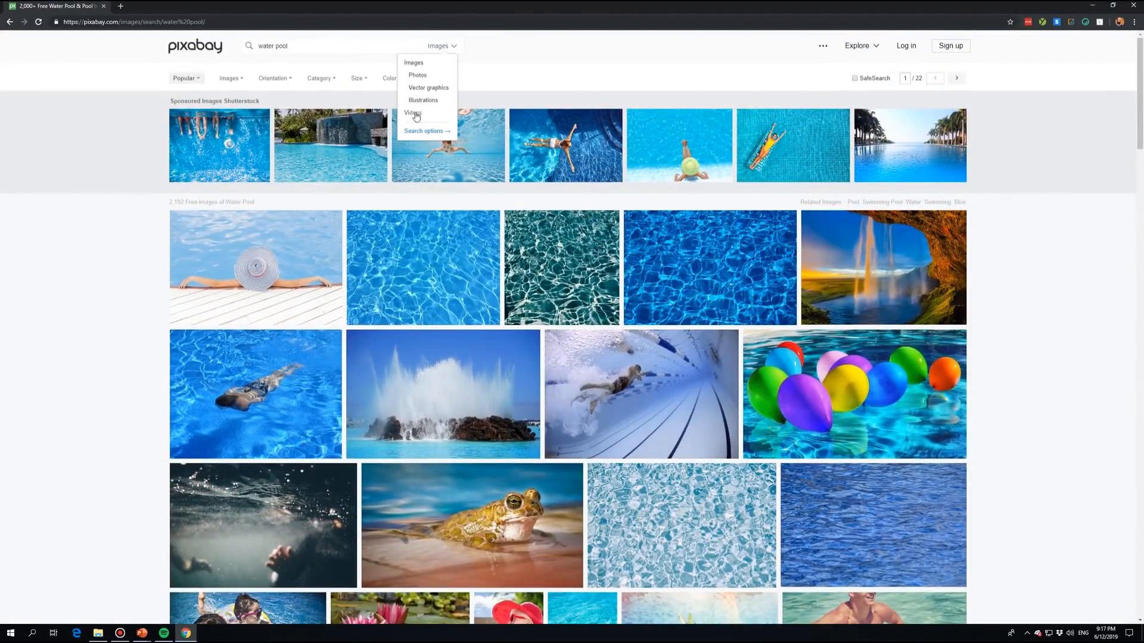
left_click(410, 114)
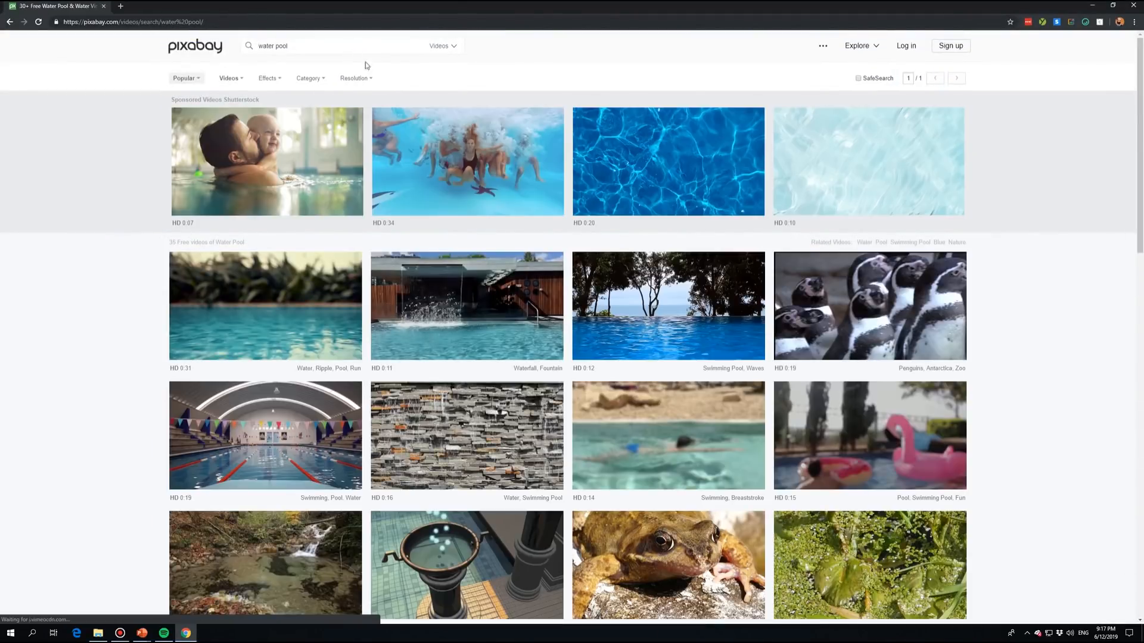
Step: Open the blue pool water ripples video from the results
scroll(402, 188, "down", 5)
scroll(402, 188, "down", 4)
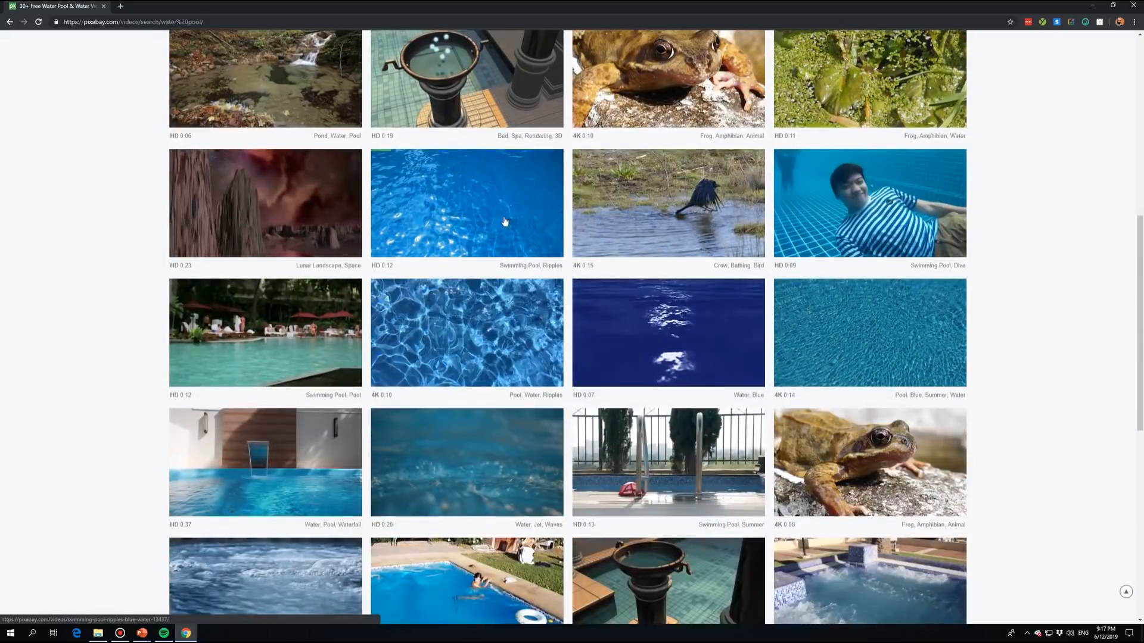
left_click(517, 334)
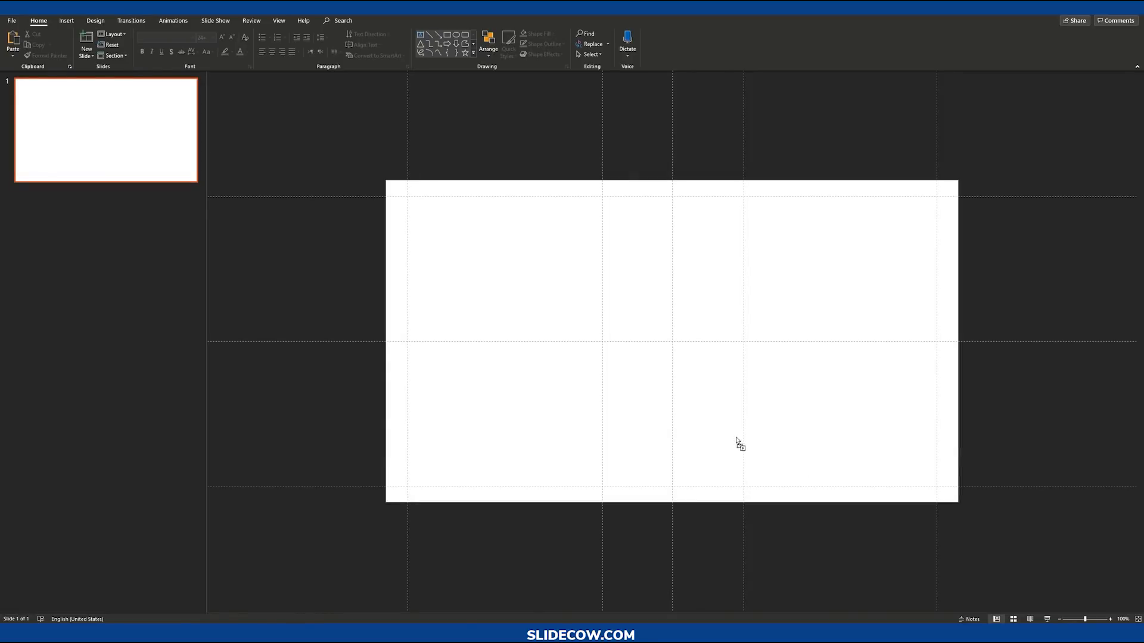
Step: Paste the downloaded pool video onto the blank slide and preview its playback
key("ctrl+v")
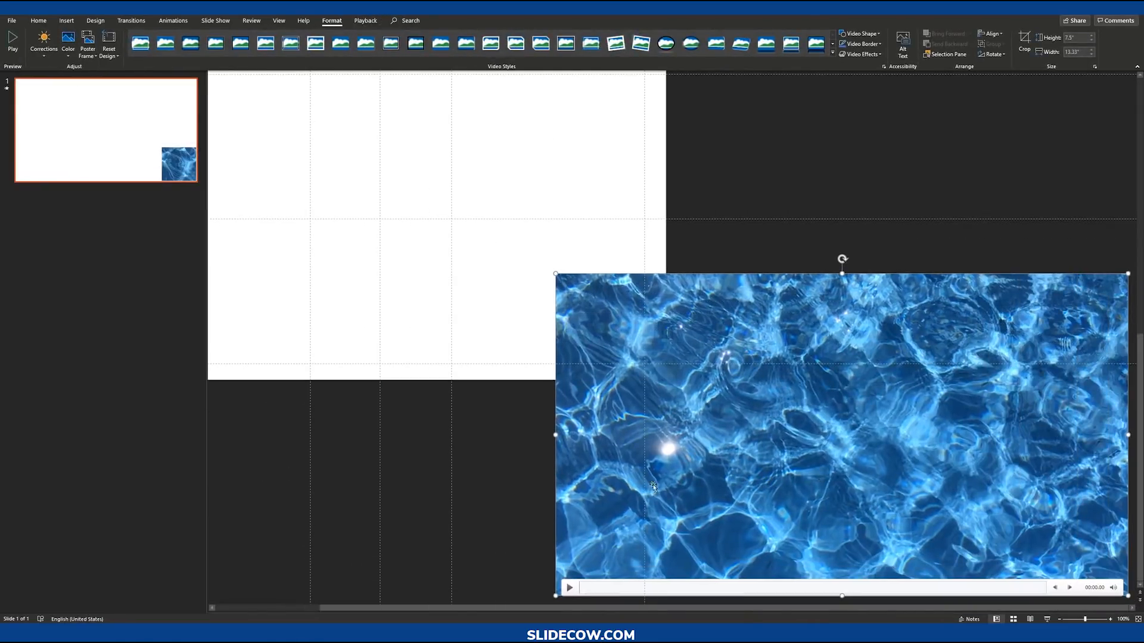
left_click(570, 588)
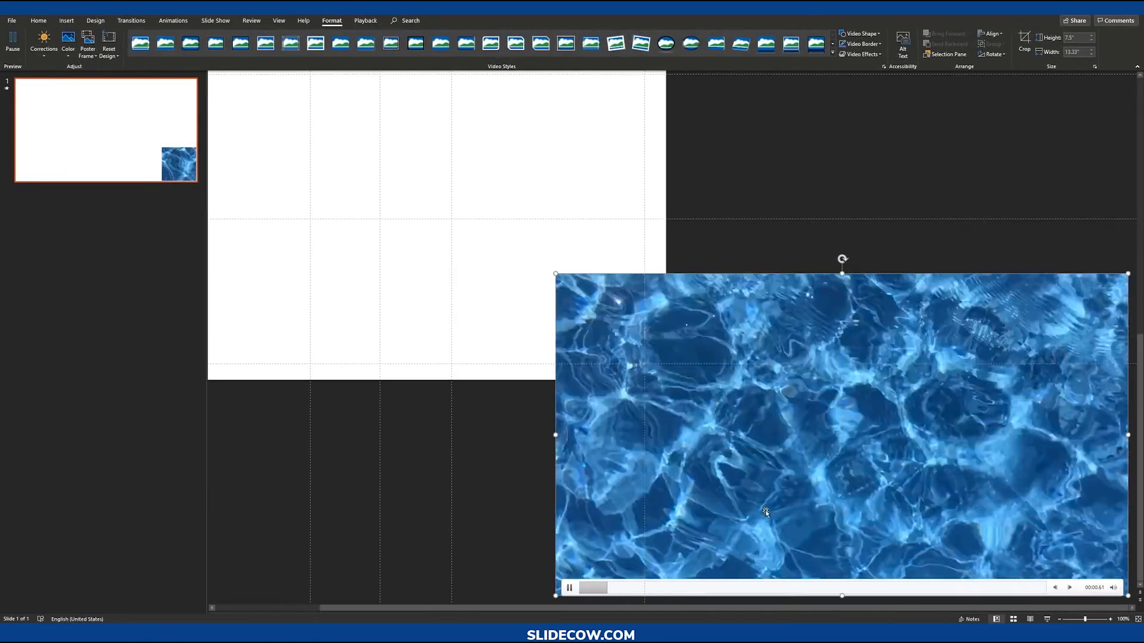
left_click(576, 589)
Step: Resize and position the video so it covers the whole slide
scroll(576, 590, "down", 5)
left_click_drag(862, 432, 632, 323)
scroll(840, 450, "up", 1)
left_click(892, 474)
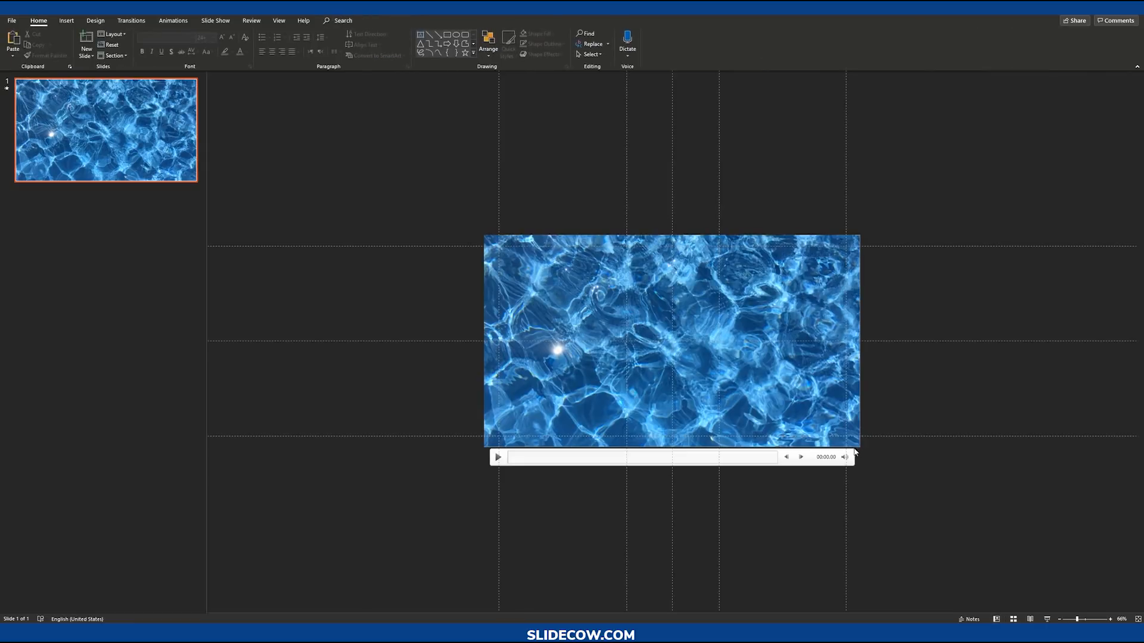
left_click(822, 420)
mouse_move(859, 446)
left_mouse_down()
mouse_move(829, 437)
mouse_move(859, 447)
left_mouse_up()
left_click(894, 468)
scroll(775, 420, "up", 1)
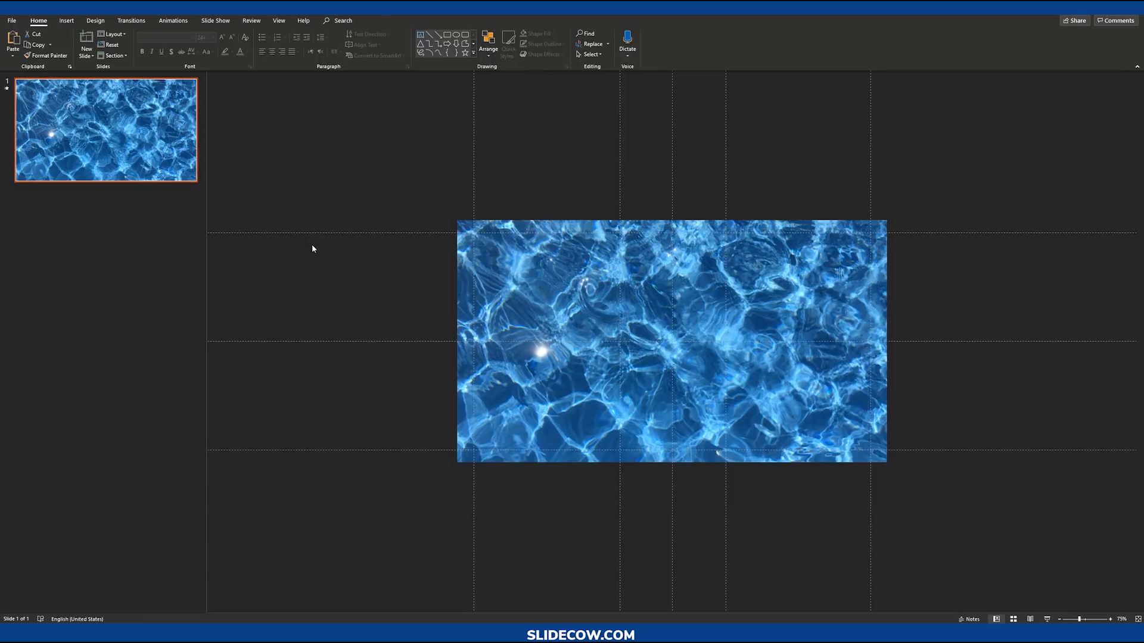
Step: Duplicate the slide and delete the video from the copy
key("ctrl+d")
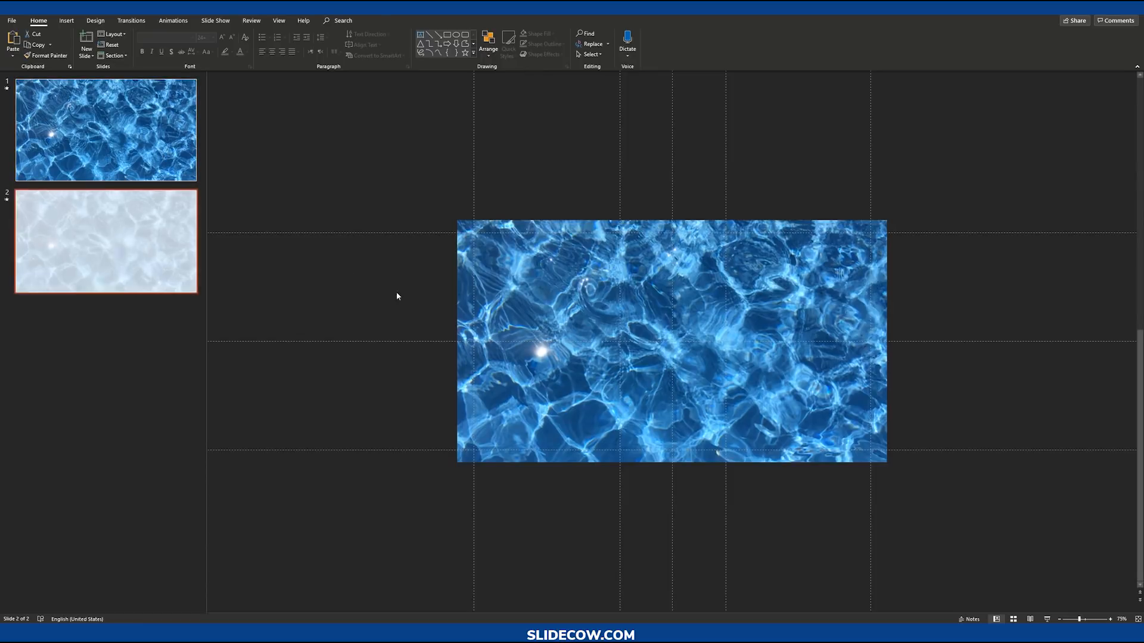
left_click_drag(419, 173, 969, 490)
key("Delete")
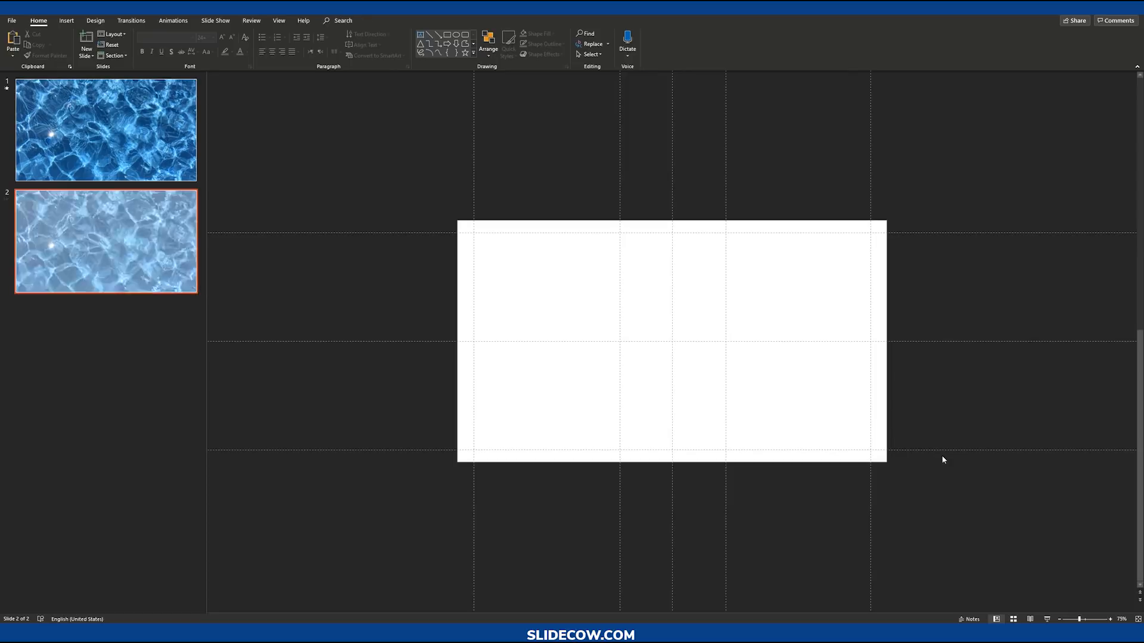
scroll(943, 460, "up", 1)
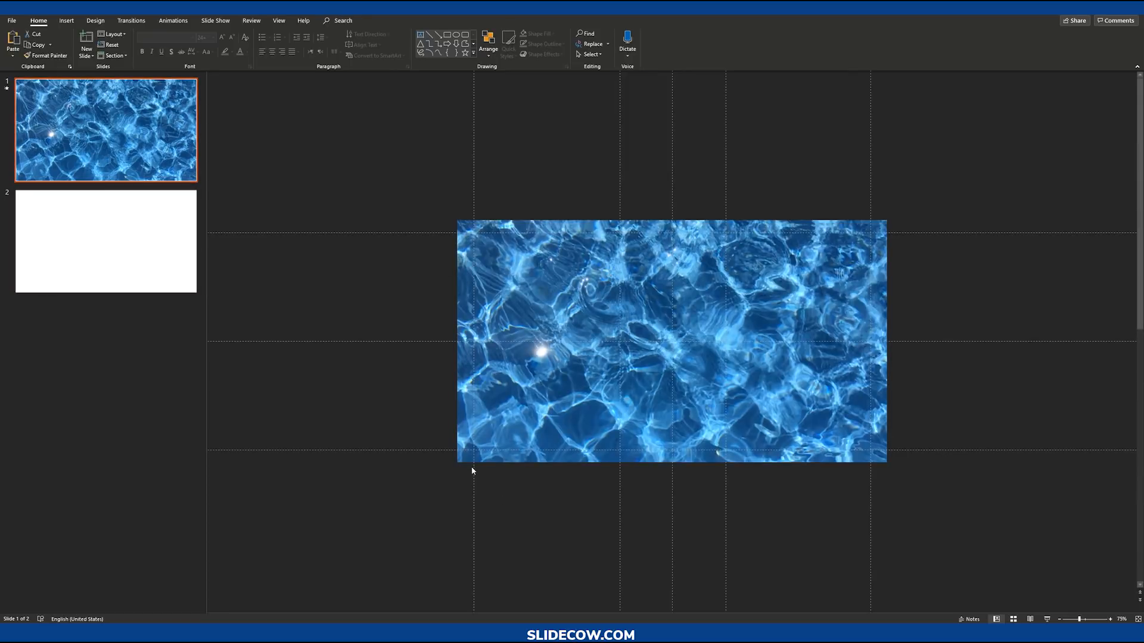
Step: Play and pause the video on the first slide to preview it
left_click(471, 473)
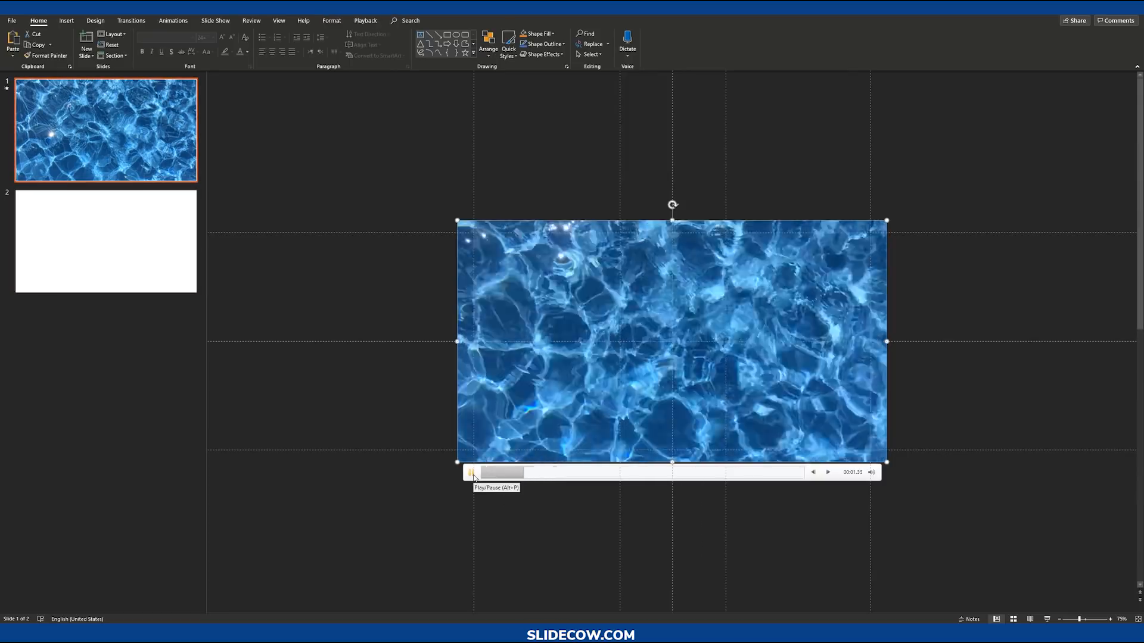
left_click(470, 473)
scroll(302, 316, "down", 1)
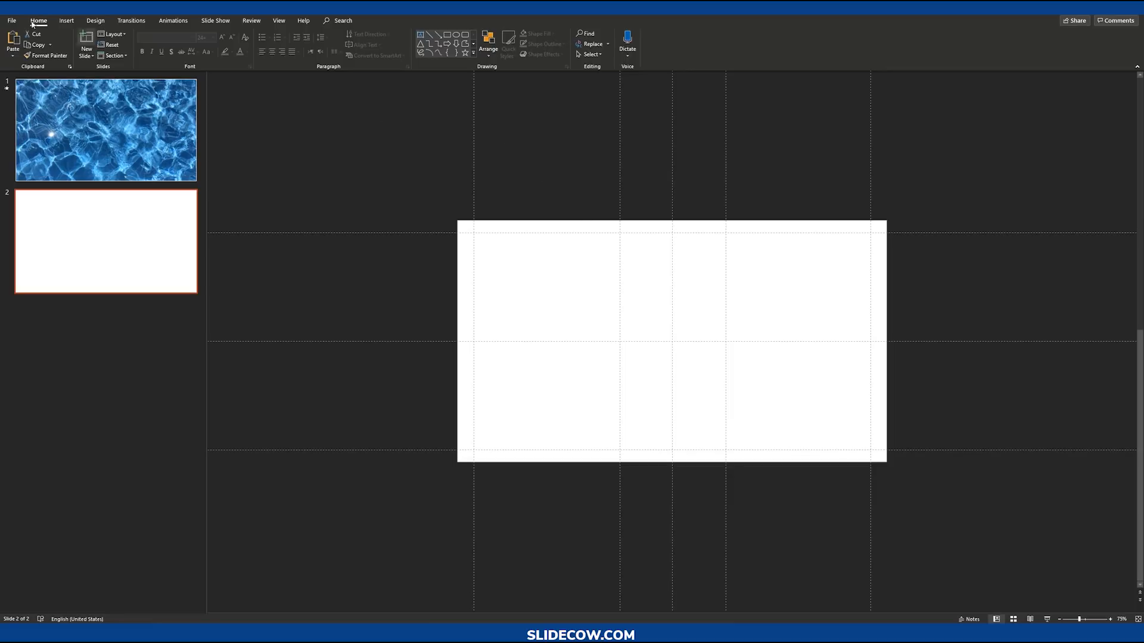
Step: Insert a text box on the second slide containing WATER
left_click(66, 20)
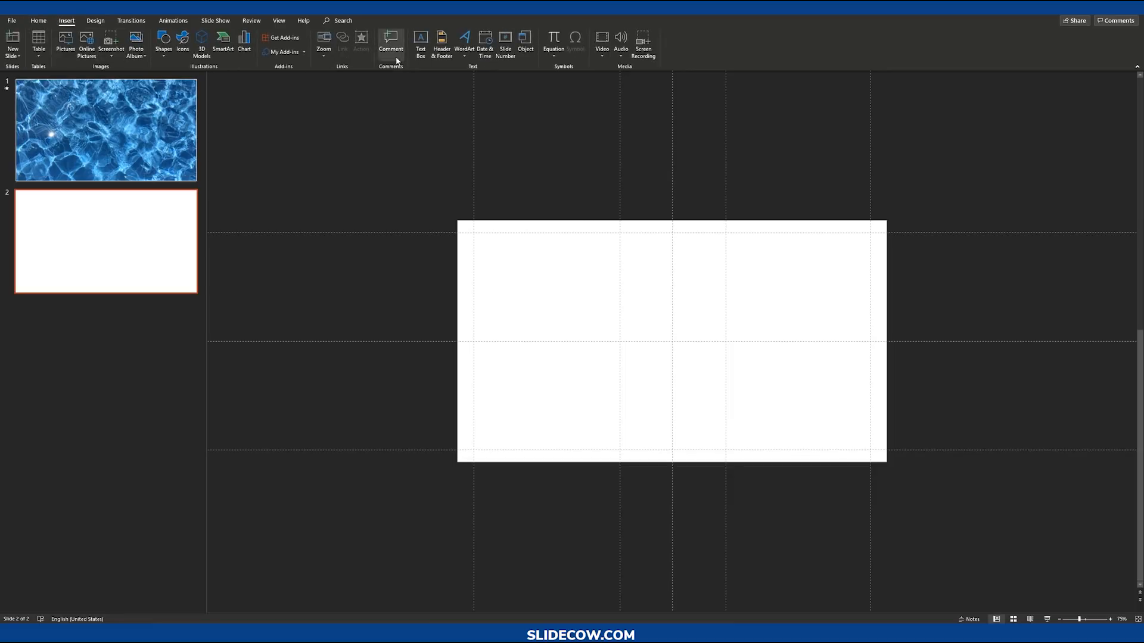
left_click(420, 43)
left_click_drag(513, 272, 788, 380)
type("WATER")
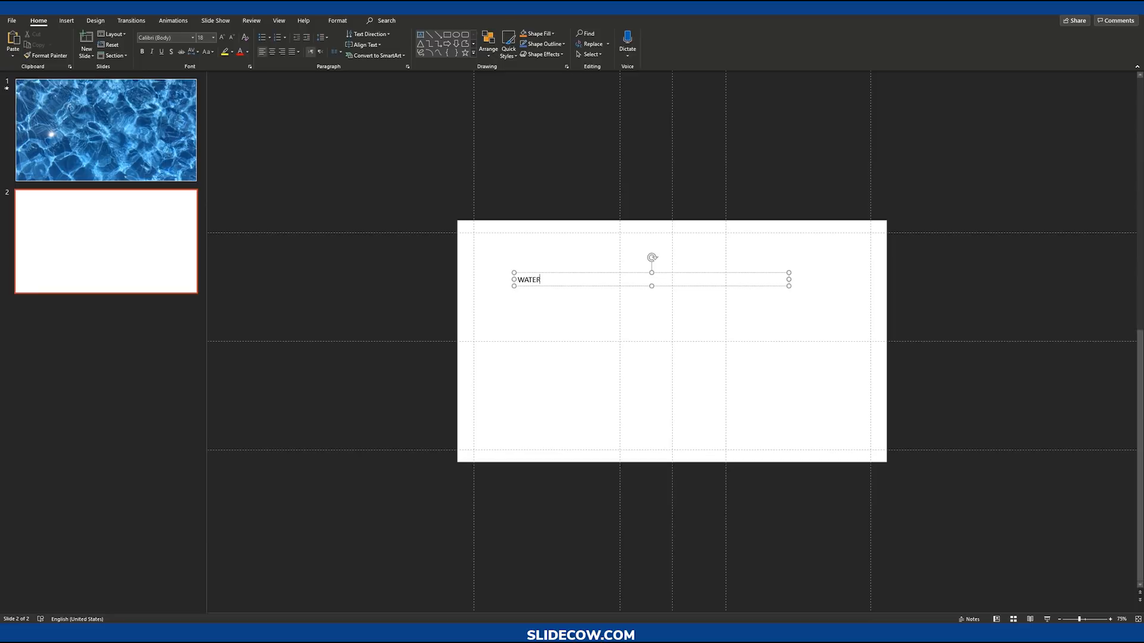
key("Escape")
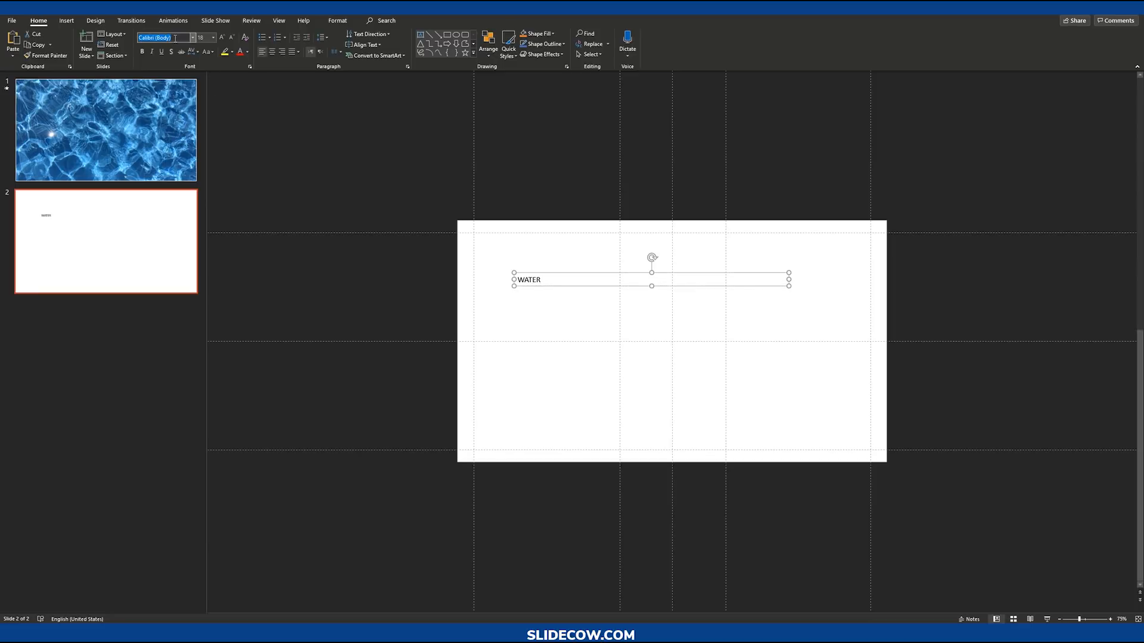
Step: Set the WATER text's font to Nunito Sans Black
type("Nunito Sans")
key("Return")
left_click(173, 37)
left_click(173, 38)
type("Black")
key("Return")
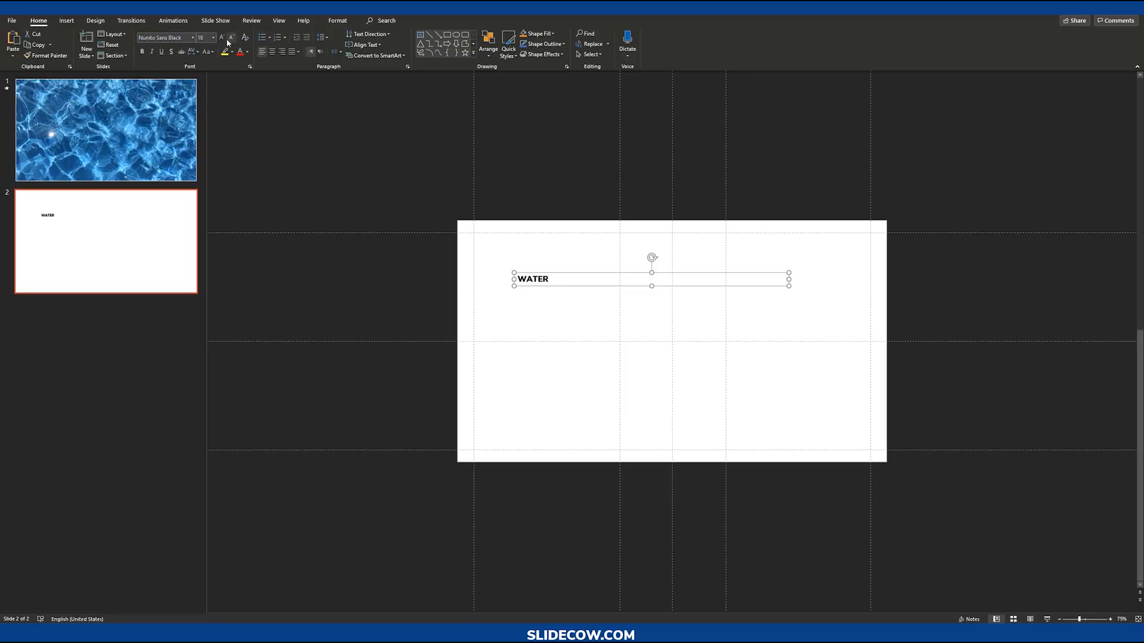
Step: Enlarge the WATER text to 96 pt and center it in its box
triple_click(223, 38)
triple_click(223, 38)
left_click(222, 38)
triple_click(222, 38)
triple_click(222, 38)
double_click(222, 38)
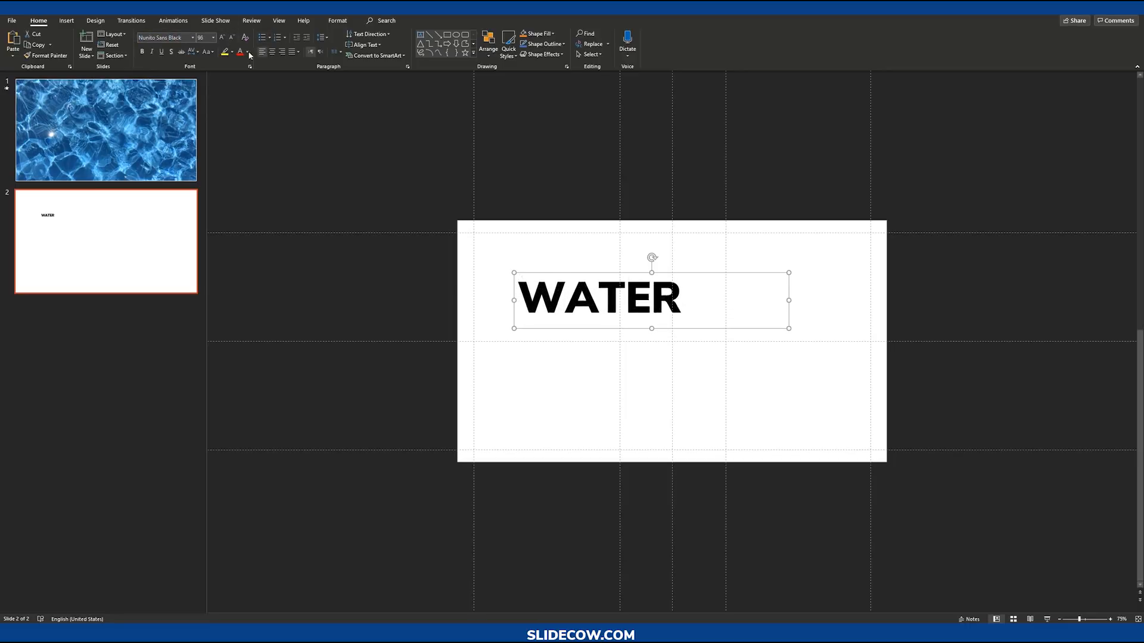
left_click(275, 53)
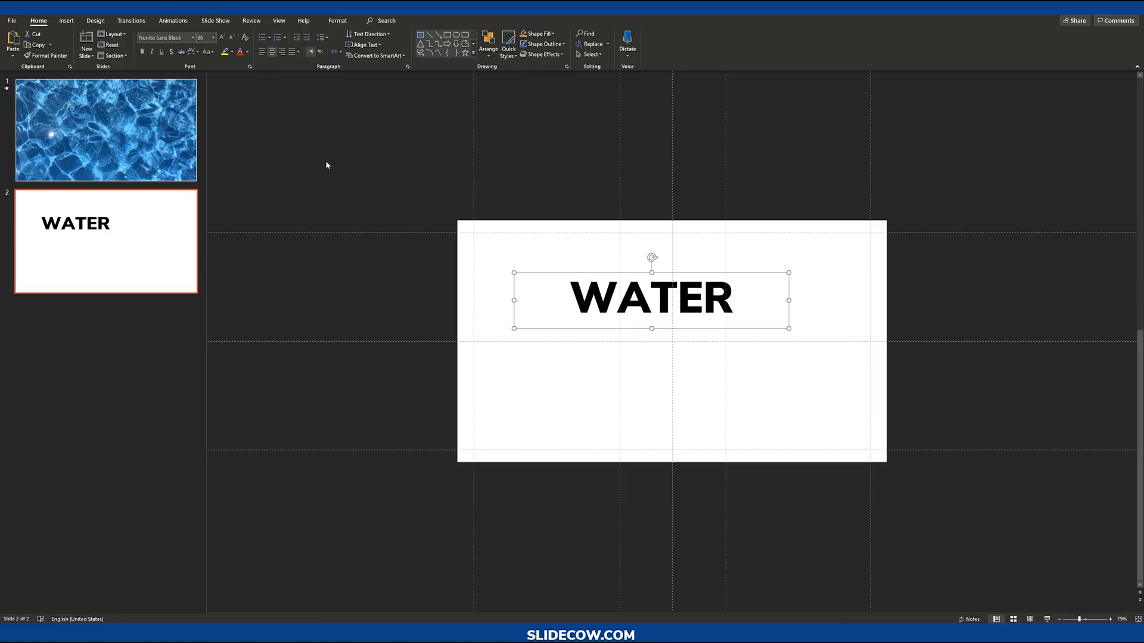
left_click(407, 195)
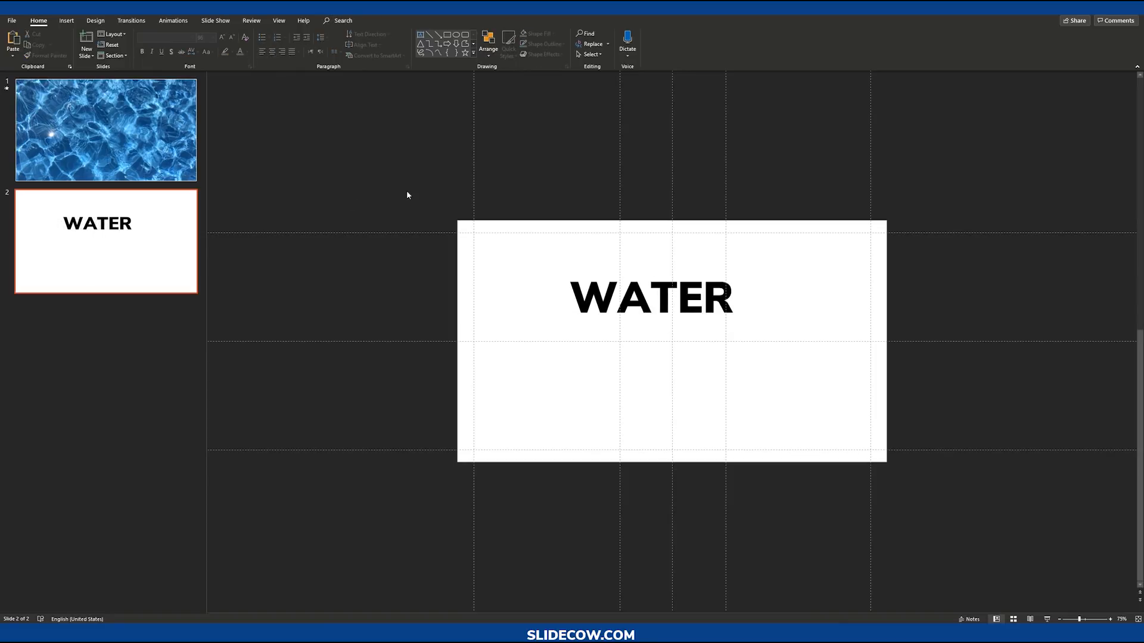
Step: Draw a rectangle over the WATER text
left_click(67, 21)
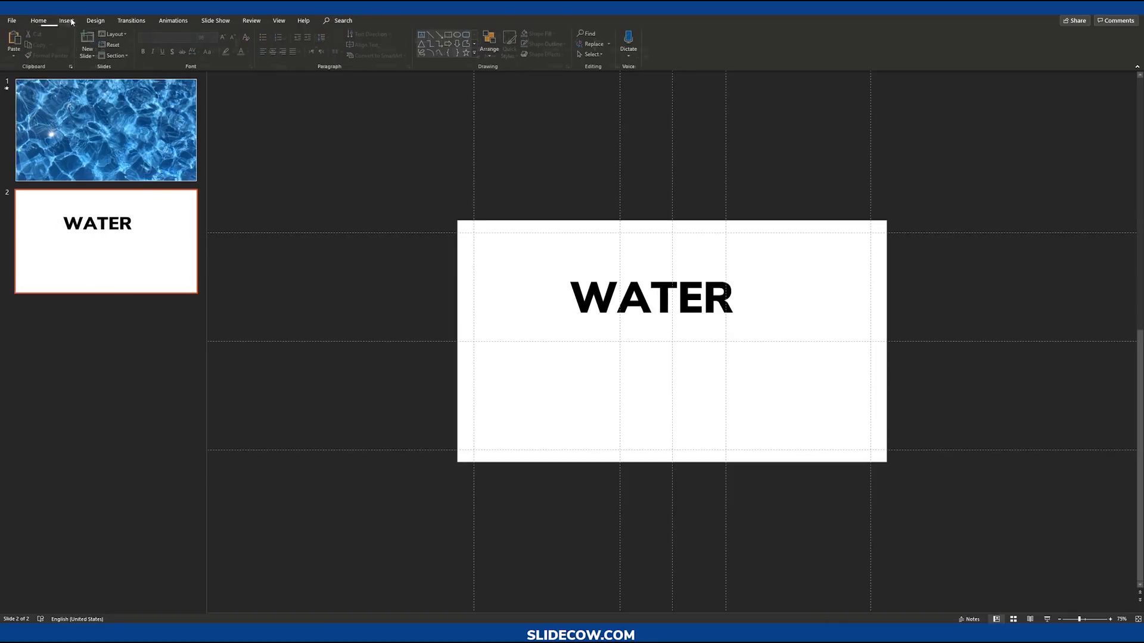
left_click(161, 43)
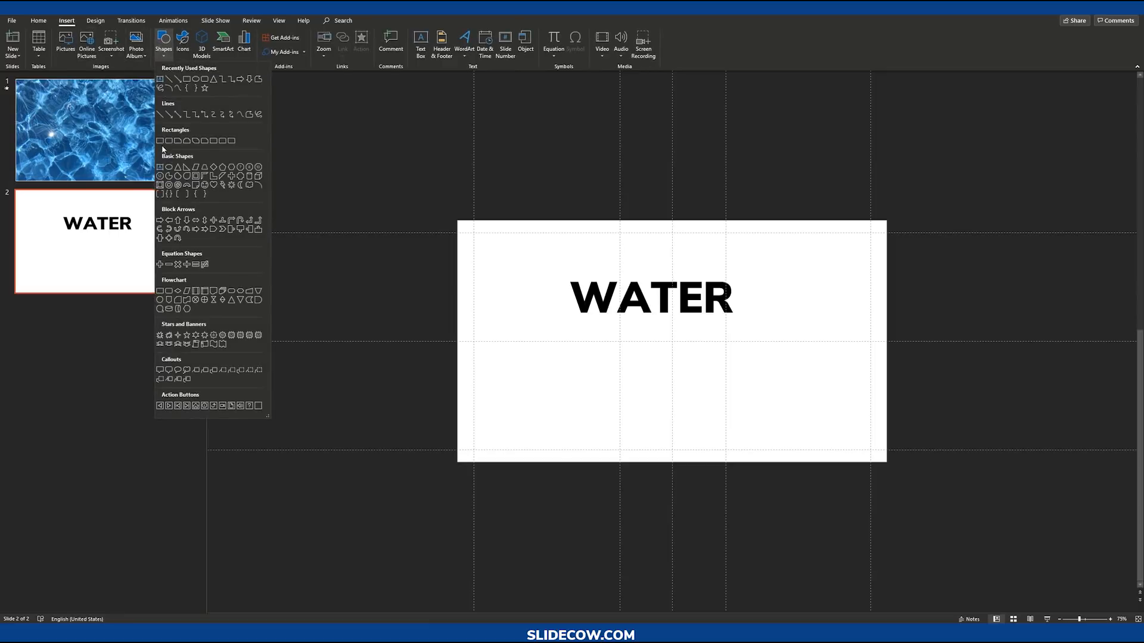
left_click(160, 141)
mouse_move(552, 261)
left_mouse_down()
mouse_move(770, 339)
mouse_move(765, 328)
left_mouse_up()
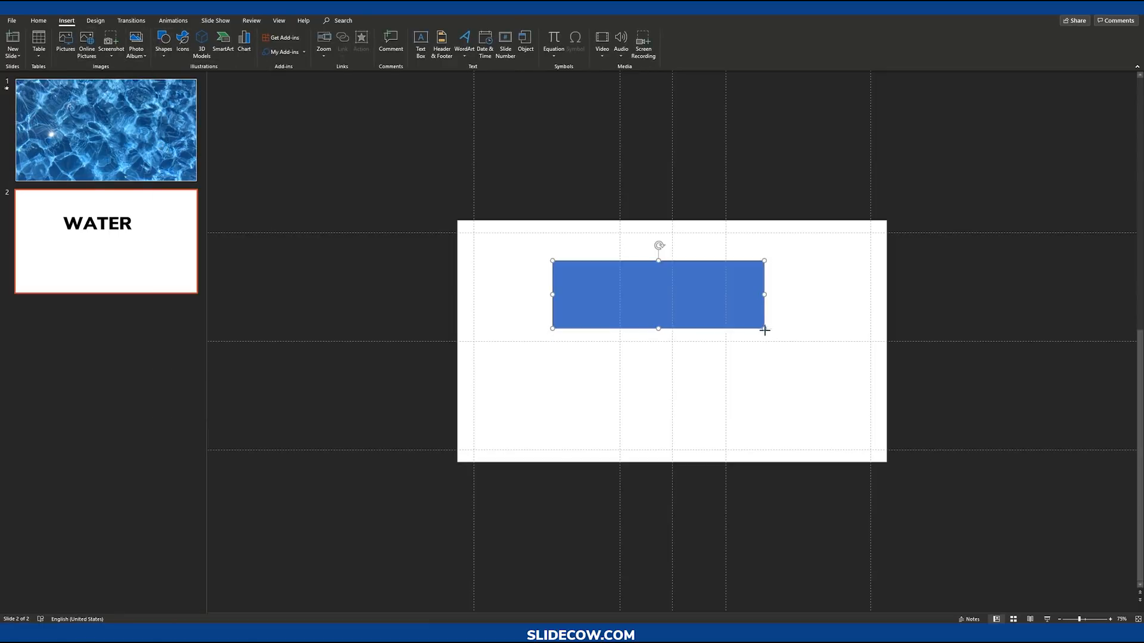
Step: Send the rectangle behind the WATER text
scroll(703, 307, "up", 3)
right_click(691, 276)
left_click(740, 390)
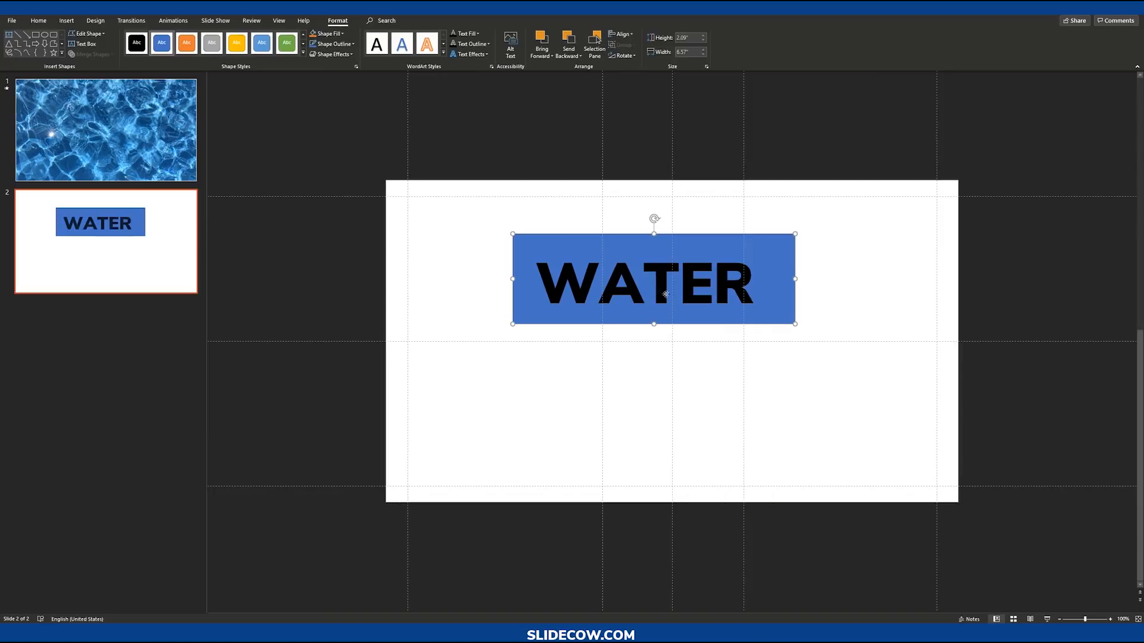
Step: Select the rectangle and text together and merge them with Intersect to turn WATER into a shape
left_click(665, 294, "shift")
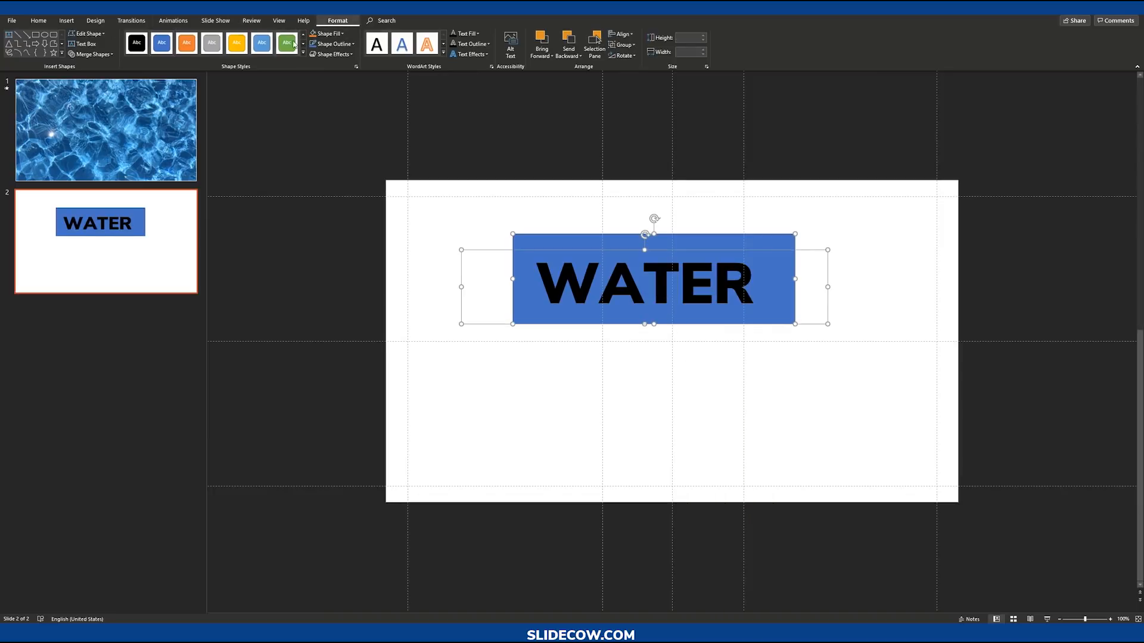
left_click(91, 54)
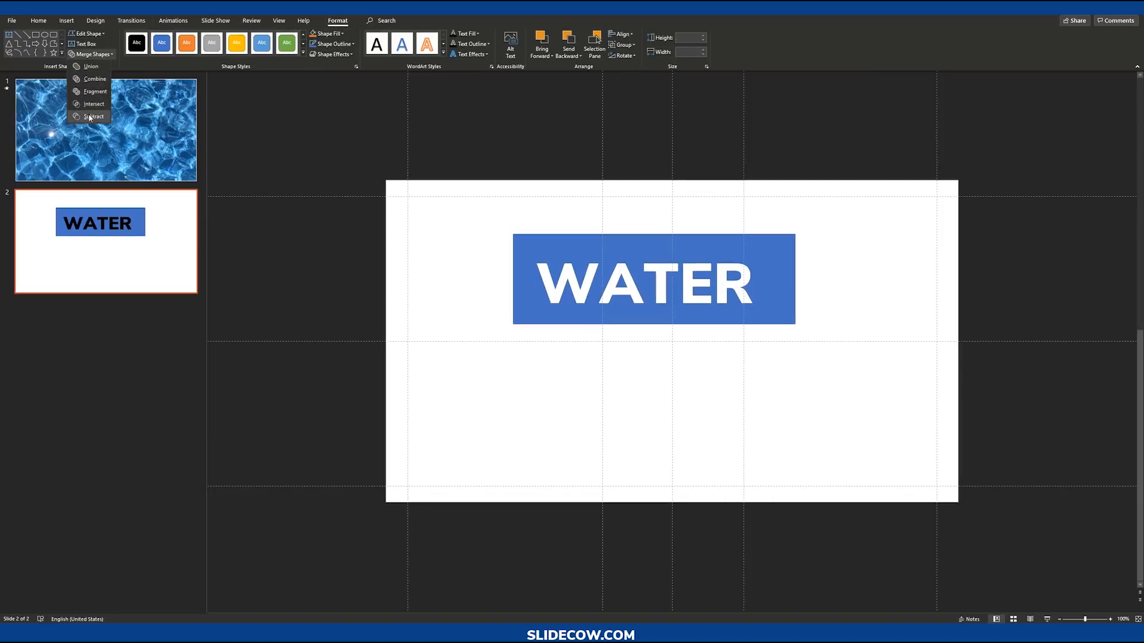
left_click(90, 109)
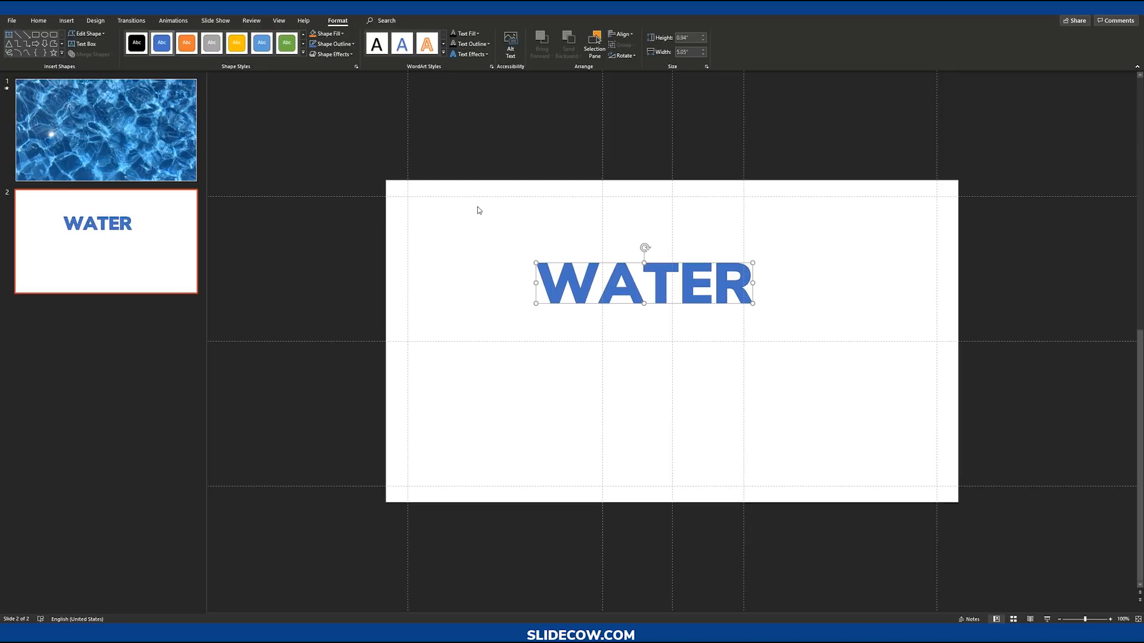
Step: Try an orange fill and outline on the WATER letter shape
left_click(328, 34)
left_click(350, 66)
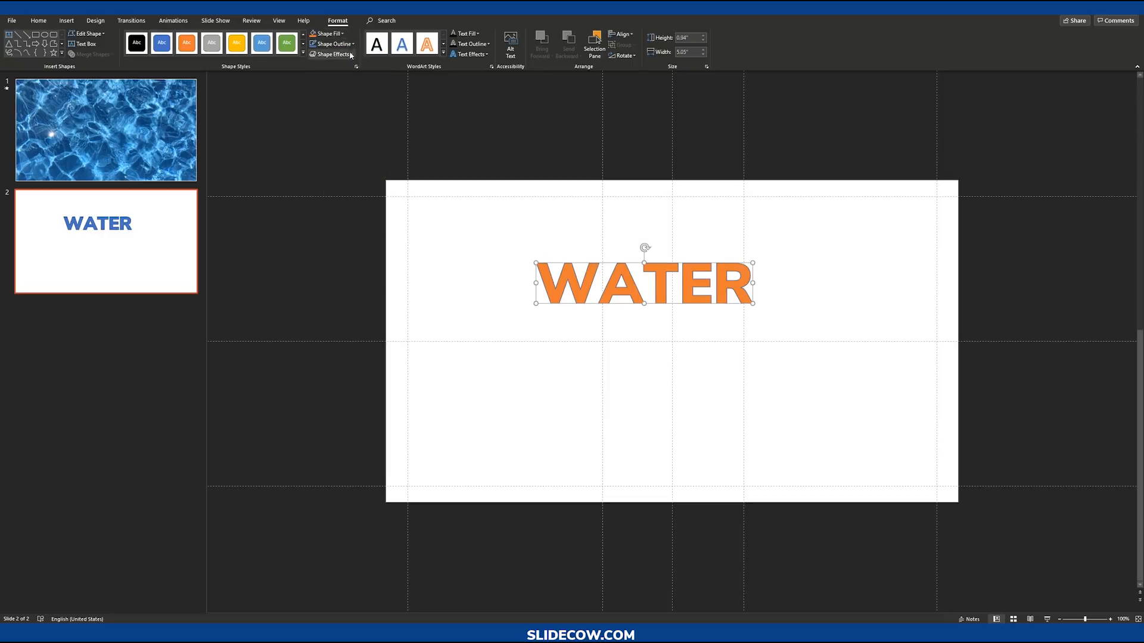
left_click(334, 43)
left_click(358, 66)
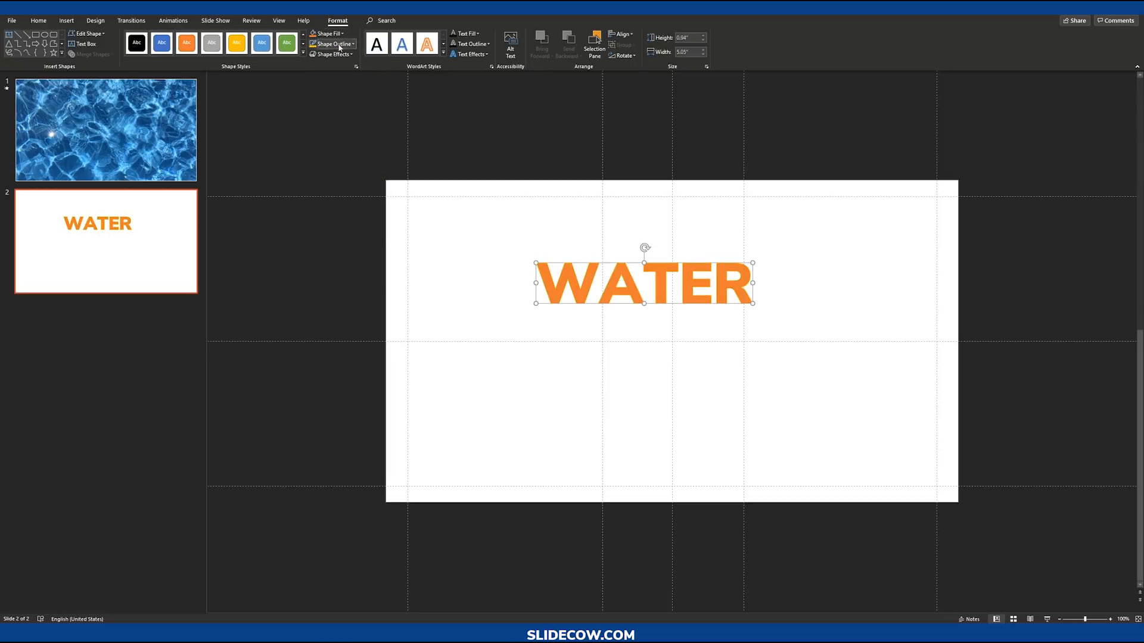
left_click(333, 44)
left_click(373, 67)
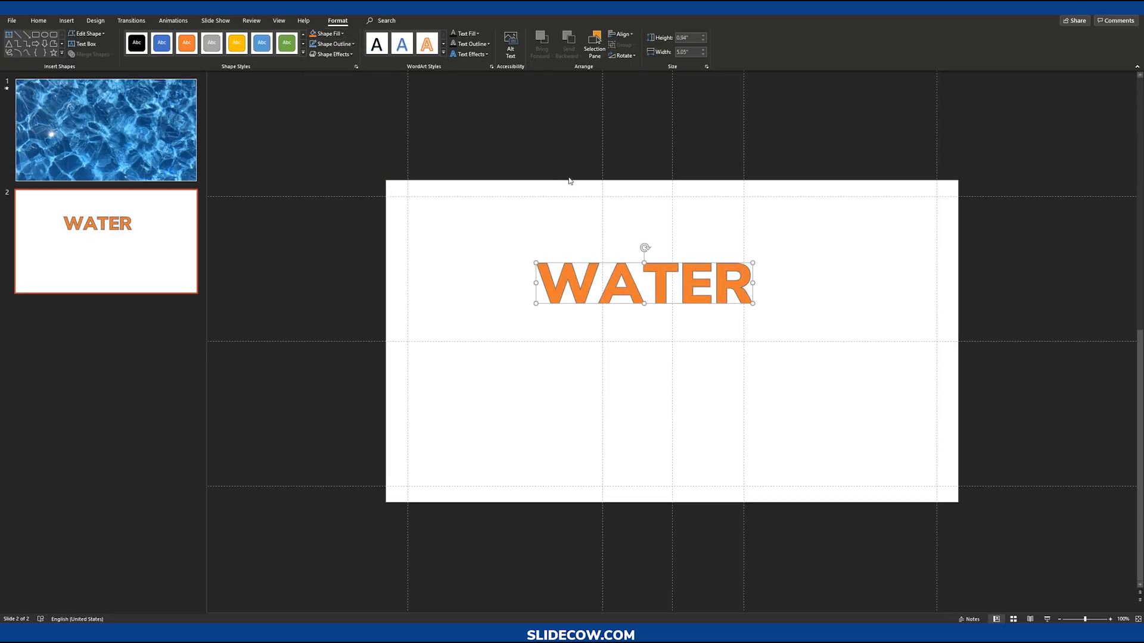
Step: Undo the three colour changes to the letter shape
key("ctrl+z")
key("ctrl+z")
key("ctrl+z")
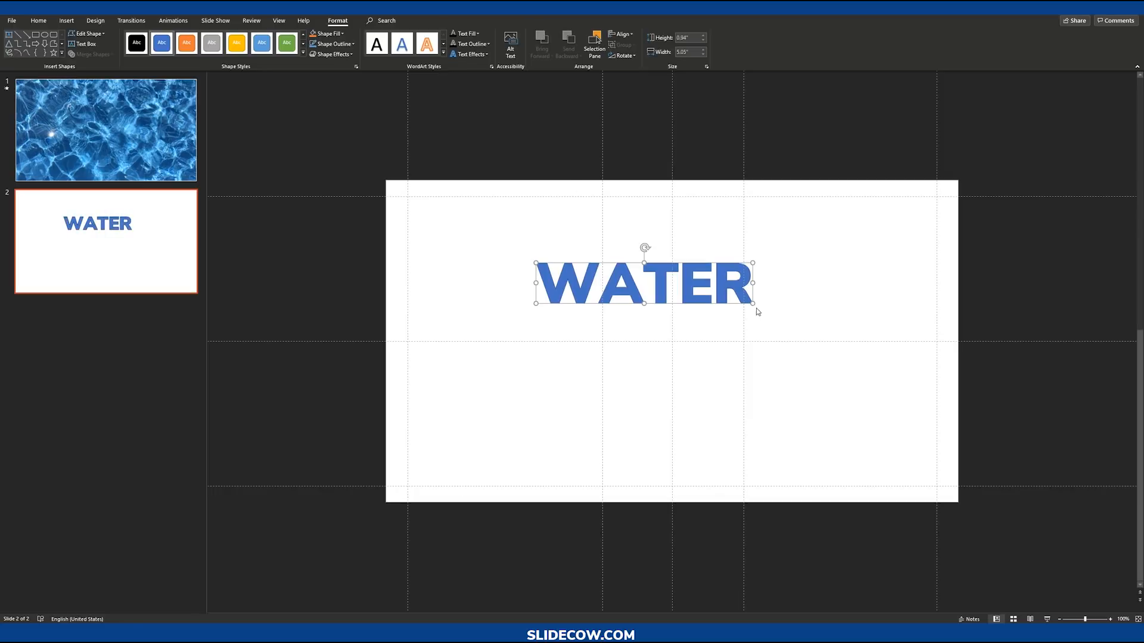
Step: Enlarge the WATER letter shape to about 11.1 in wide by 2.1 in high and recenter it
left_click_drag(754, 305, 766, 362)
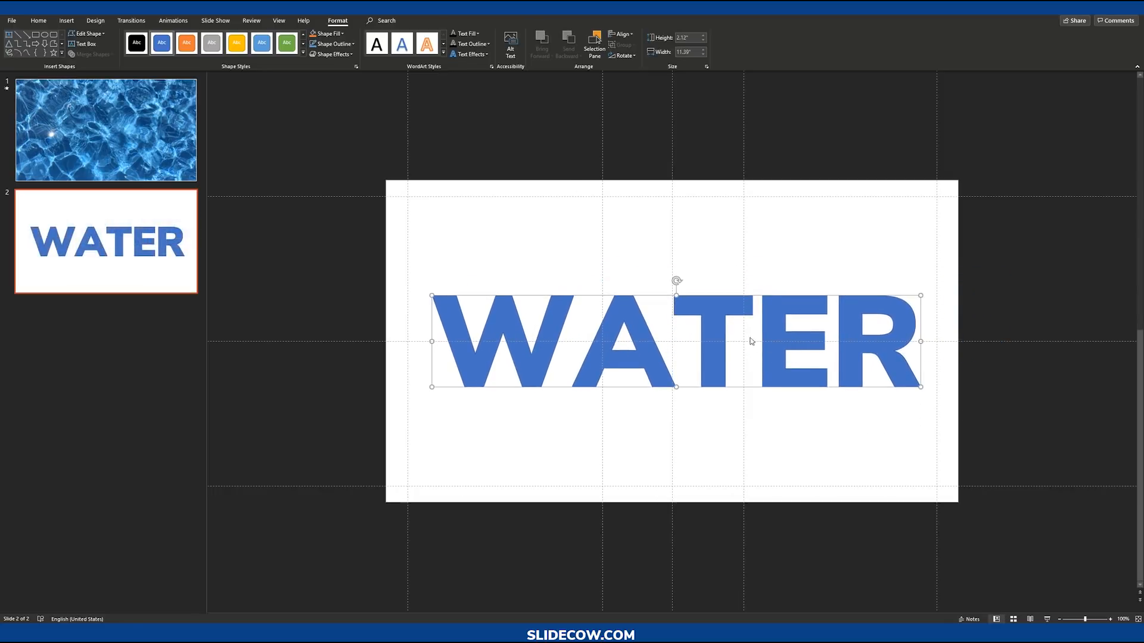
left_click_drag(705, 312, 706, 312)
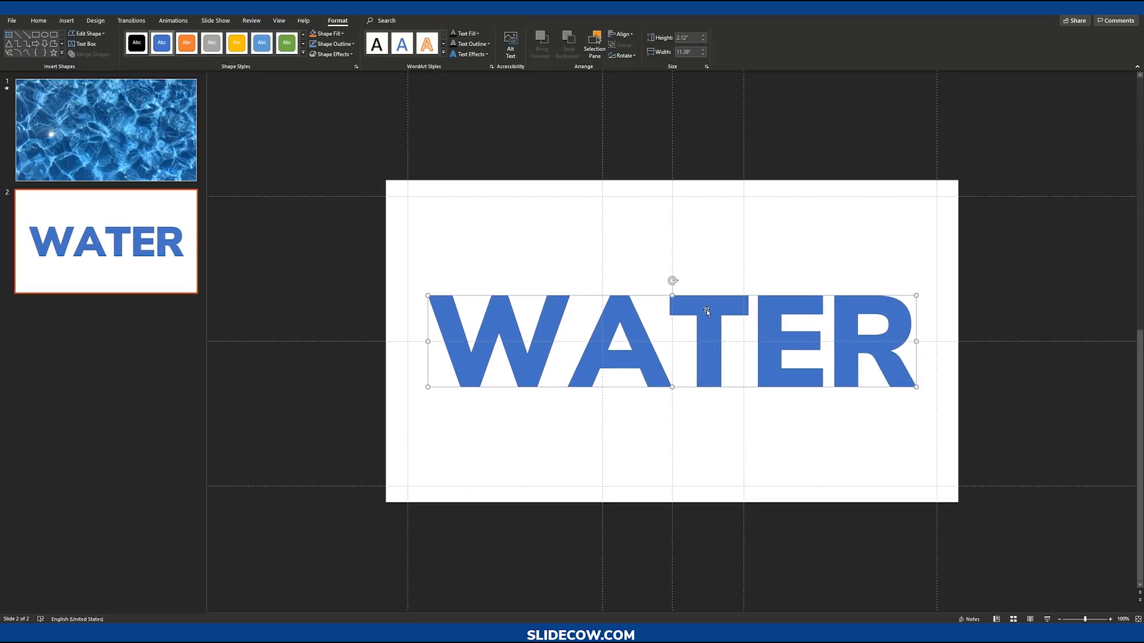
Step: Fill the WATER letter shape with black and remove its outline
scroll(684, 330, "up", 5, "ctrl")
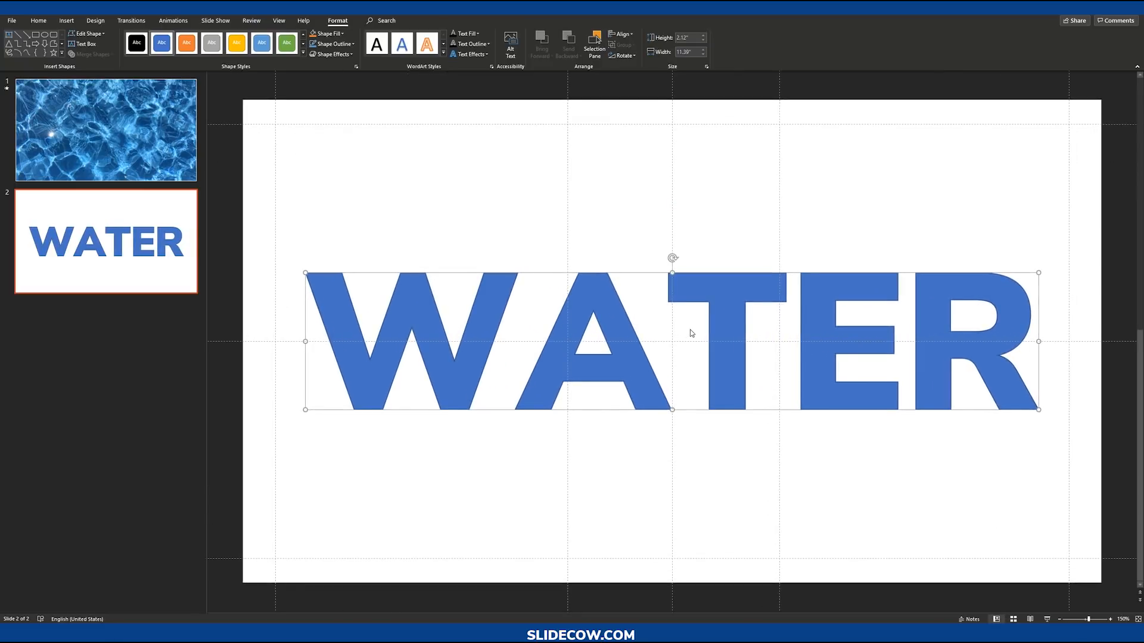
scroll(743, 345, "down", 2, "ctrl")
scroll(748, 350, "up", 2, "ctrl")
scroll(749, 351, "down", 3, "ctrl")
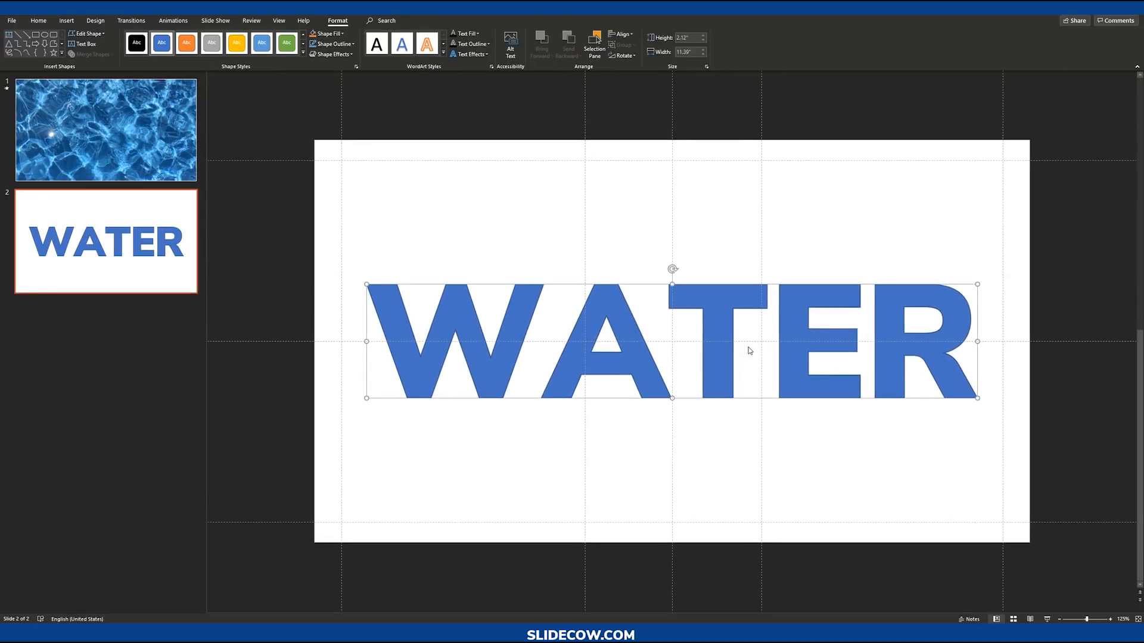
key("shift+Up")
key("shift+Down")
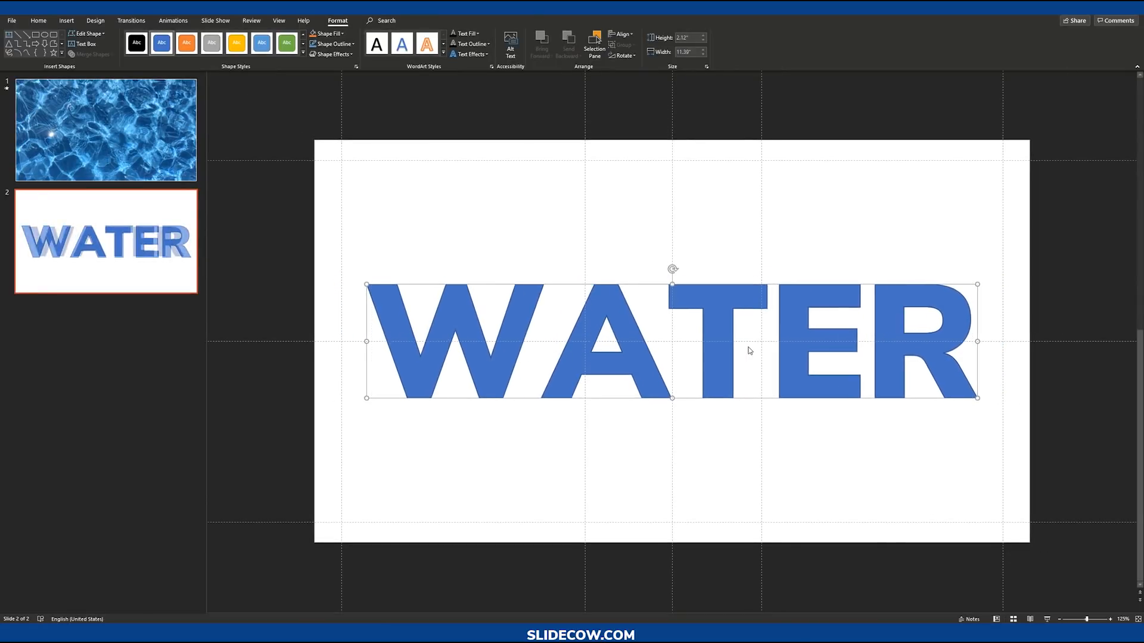
left_click(748, 347)
left_click(723, 308)
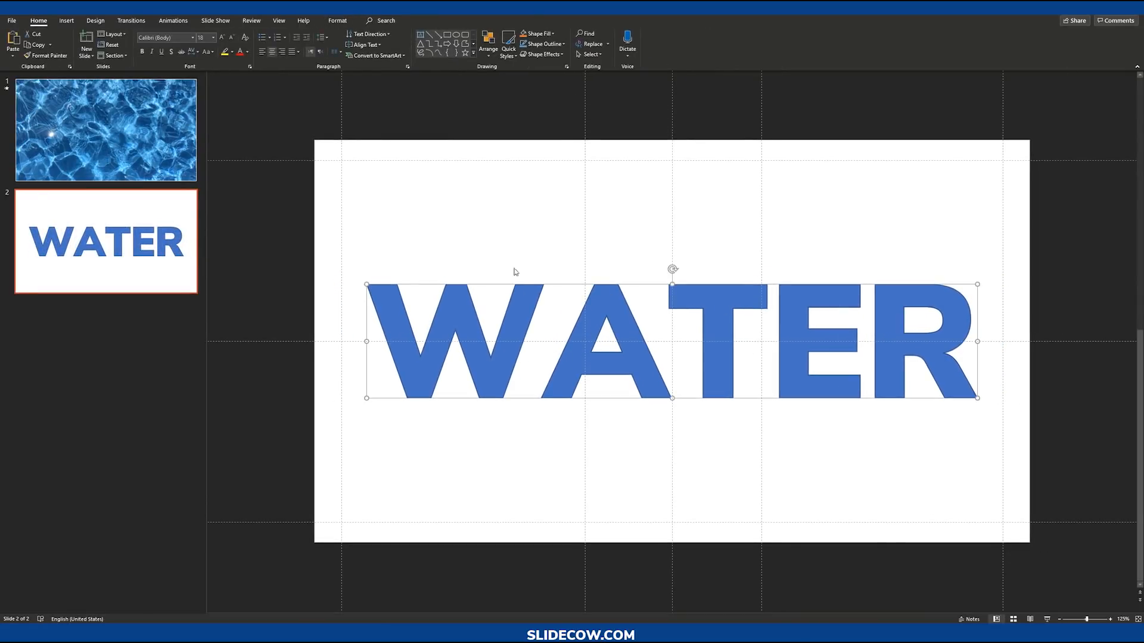
left_click(341, 24)
left_click(327, 34)
left_click(319, 56)
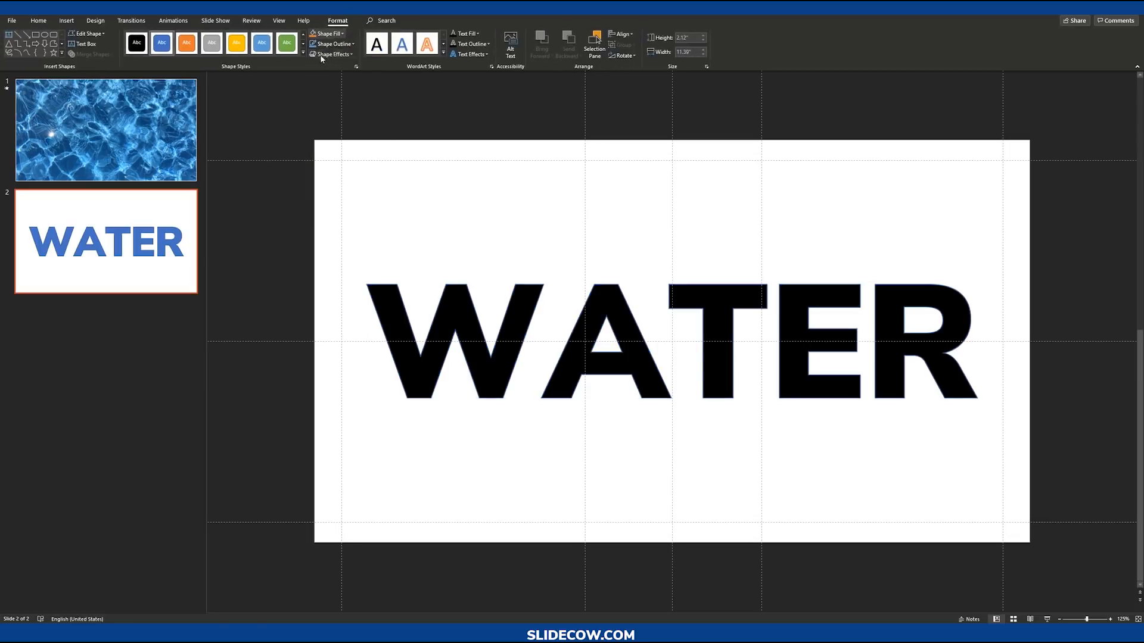
left_click(331, 53)
left_click(333, 43)
left_click(362, 167)
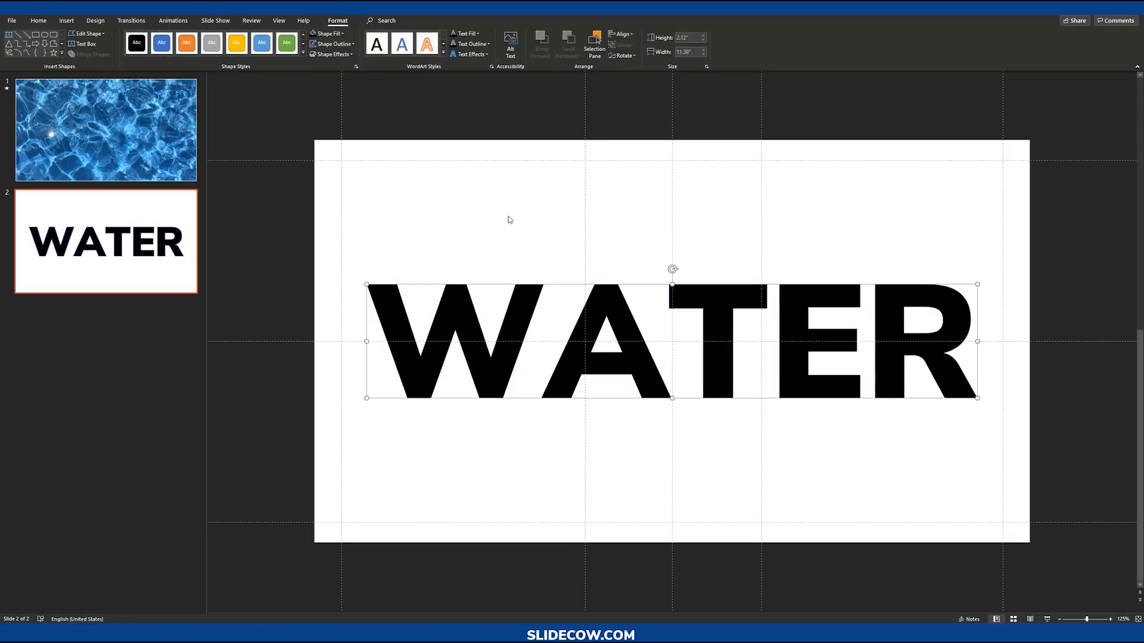
Step: Draw a thin rectangle bar about 8.3 in wide and 0.5 in high along the slide's upper-left edge
left_click(606, 225)
scroll(607, 225, "down", 3)
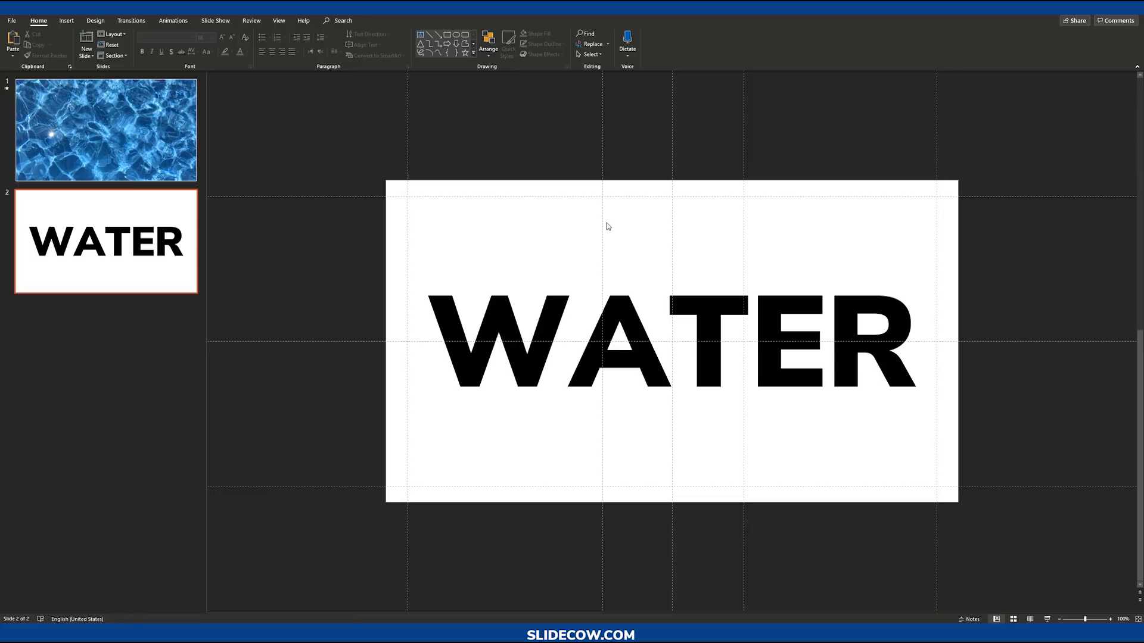
left_click(69, 18)
left_click(163, 43)
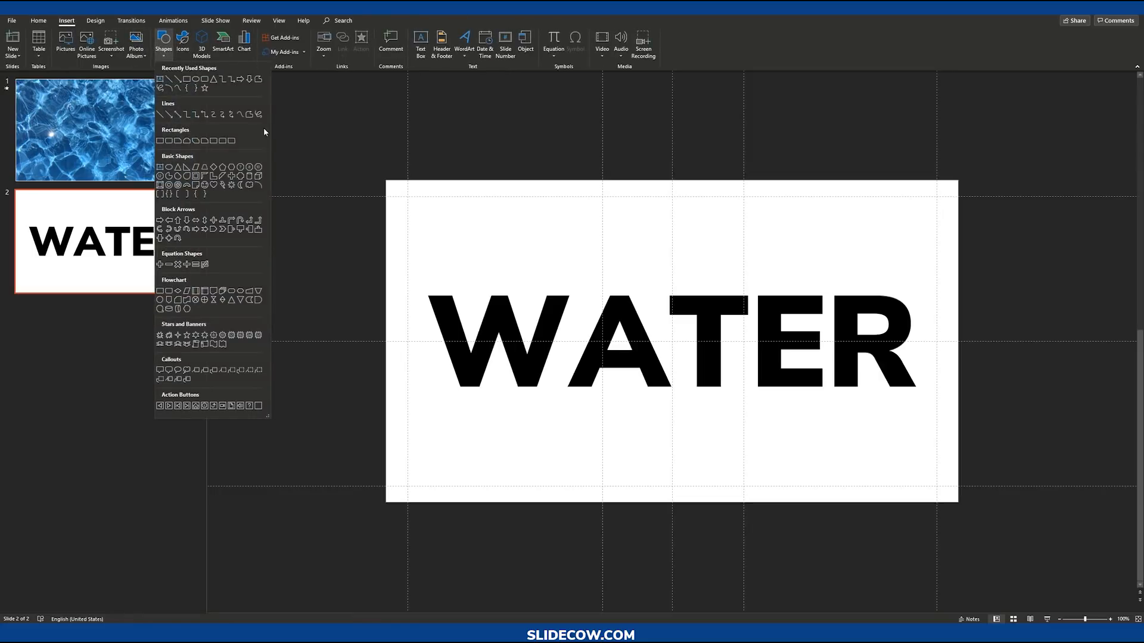
left_click(160, 140)
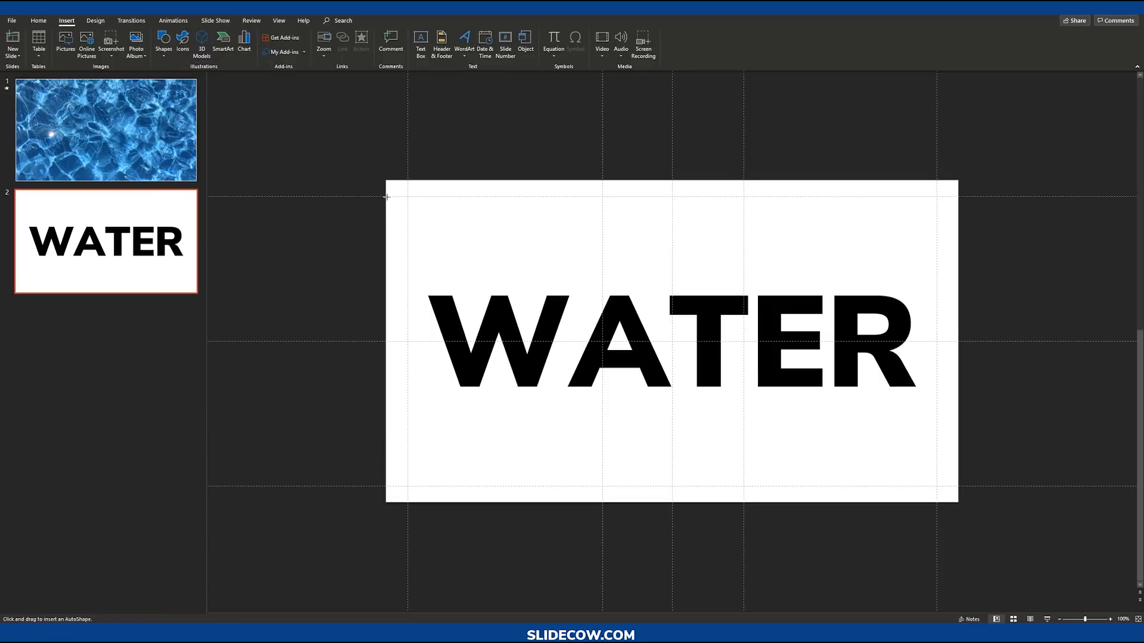
left_click_drag(393, 200, 743, 219)
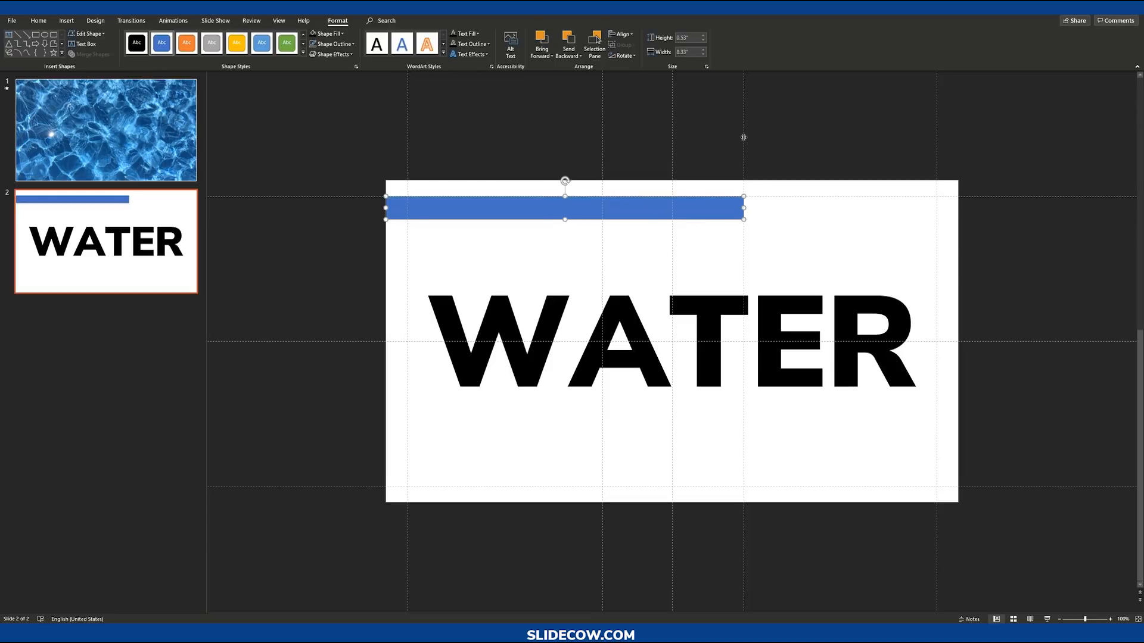
Step: Remove the bar's outline and snap its left end to the slide's left edge
left_click(279, 21)
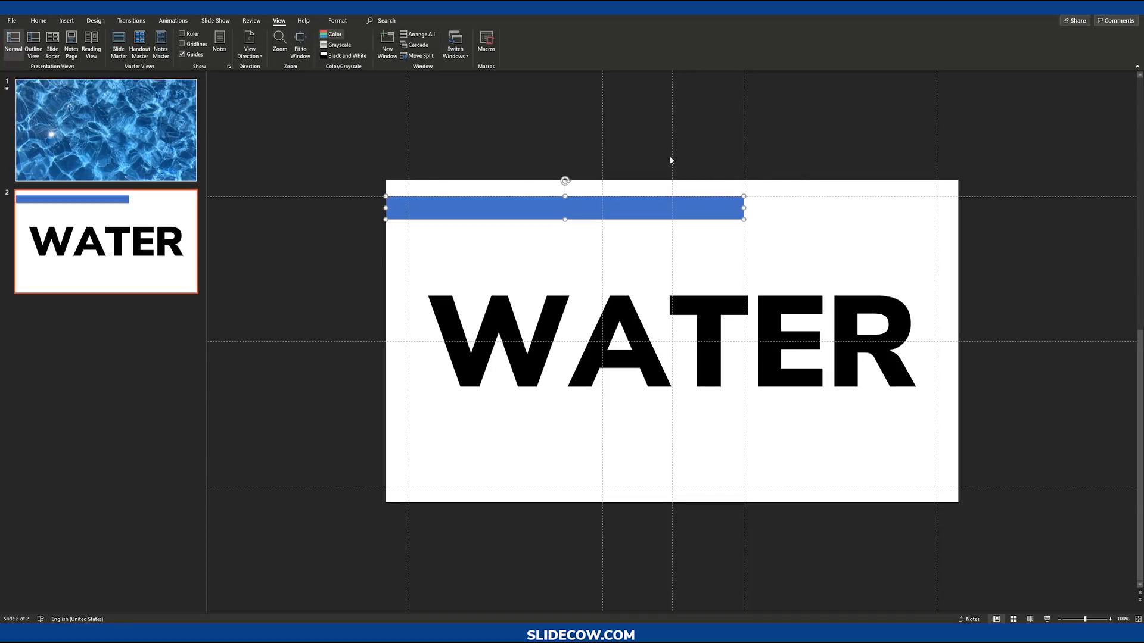
left_click_drag(671, 156, 959, 176)
left_click(820, 243)
left_click(668, 215)
scroll(775, 253, "up", 5)
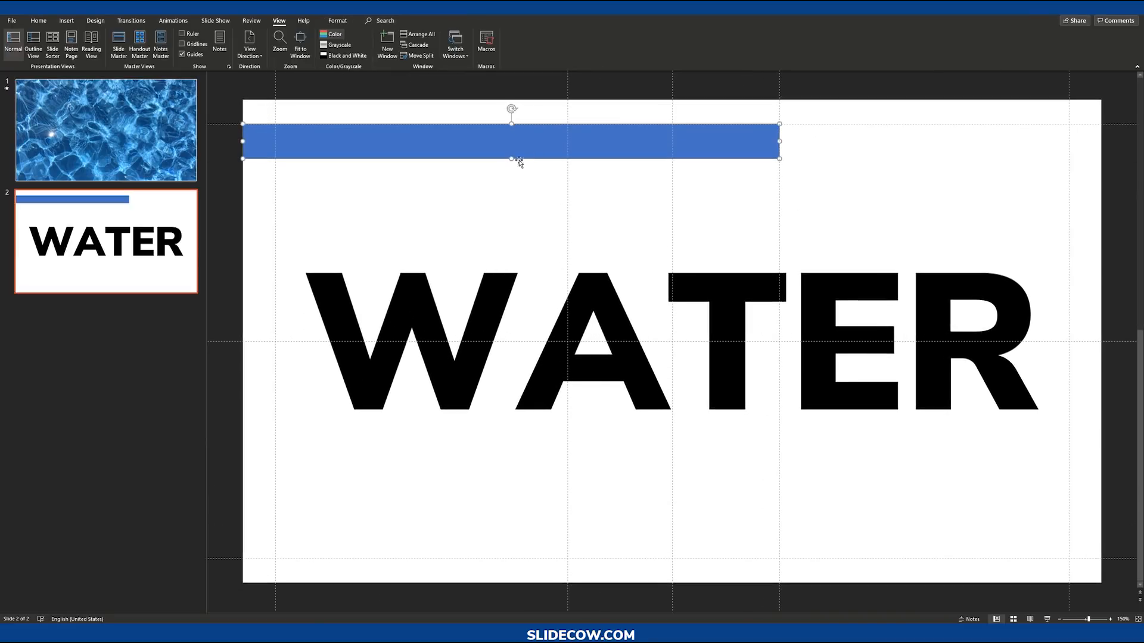
left_click_drag(511, 160, 510, 140)
left_click(337, 20)
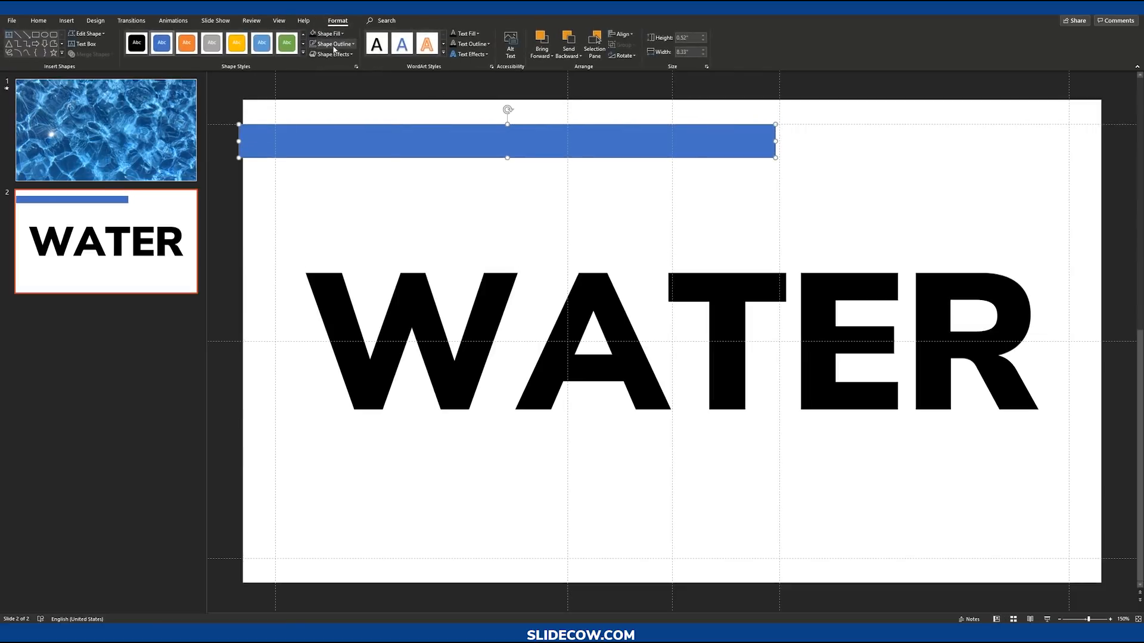
left_click(334, 43)
left_click(346, 168)
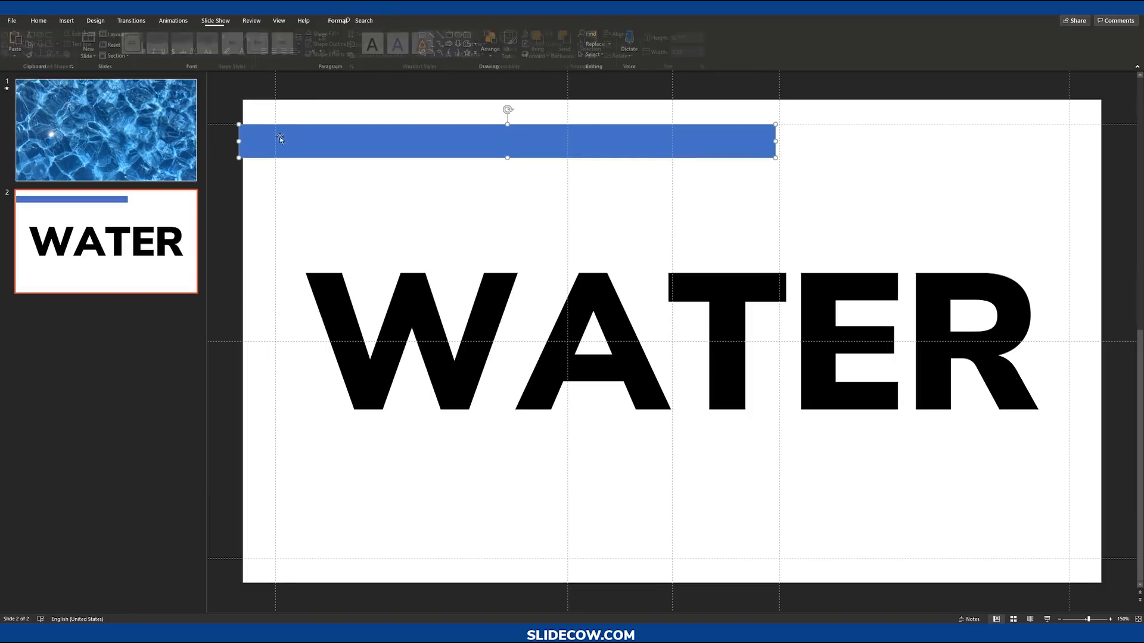
left_click_drag(238, 141, 242, 141)
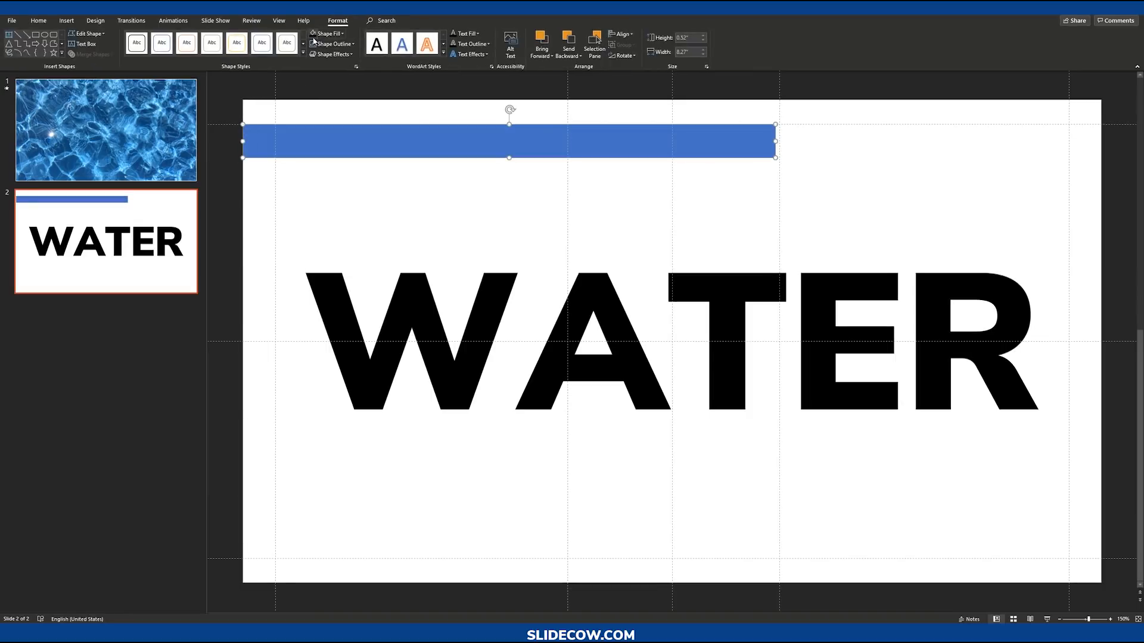
Step: Fill the bar with black and extend its right end to the vertical guide
left_click(325, 33)
left_click(683, 193)
scroll(685, 193, "down", 2)
left_click(714, 176)
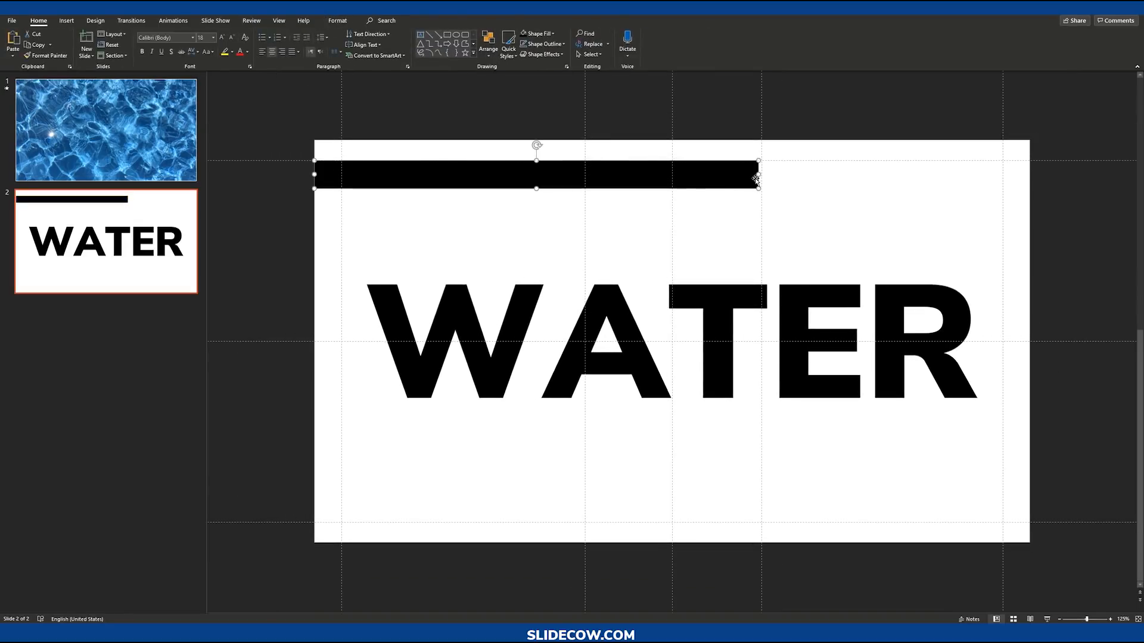
left_click_drag(757, 175, 761, 176)
left_click(724, 243)
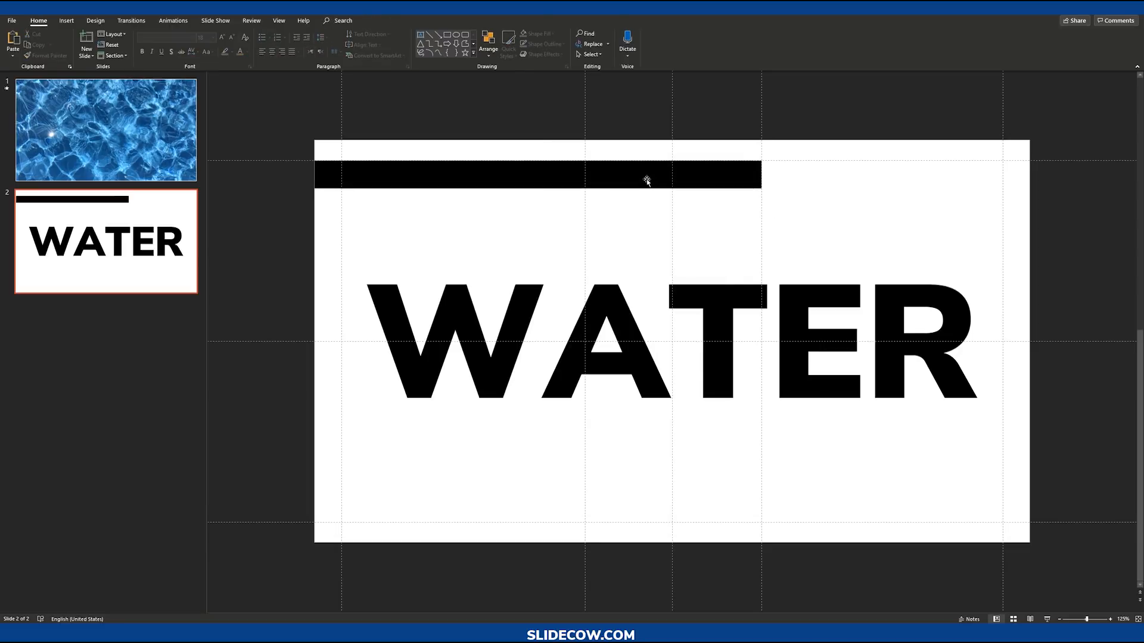
Step: Duplicate the bar twice to stack three black bars above the WATER shape
left_click_drag(679, 179, 671, 246)
left_click(798, 204)
left_click(536, 249)
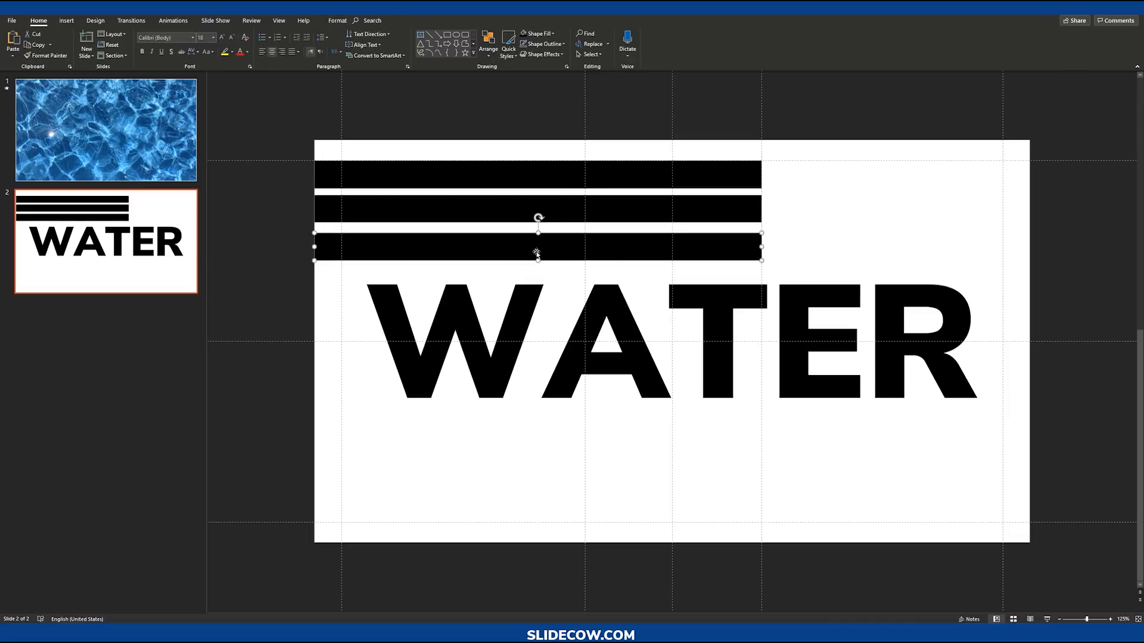
left_click_drag(521, 250, 470, 244)
left_click(469, 244)
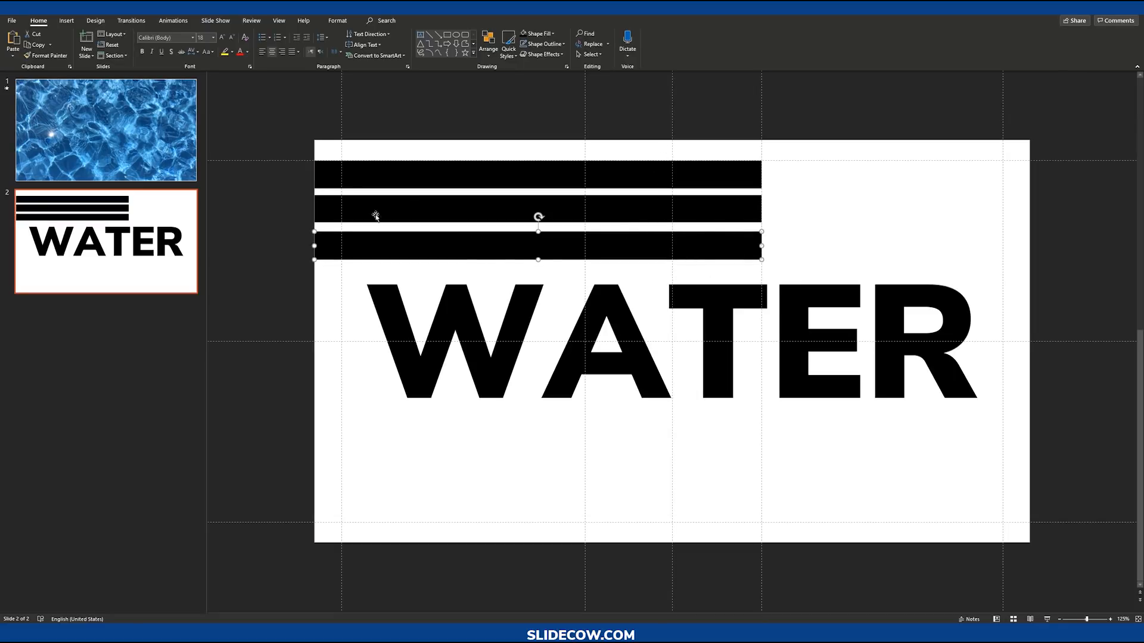
Step: Select the three bars and distribute them vertically
left_click(640, 175, "shift")
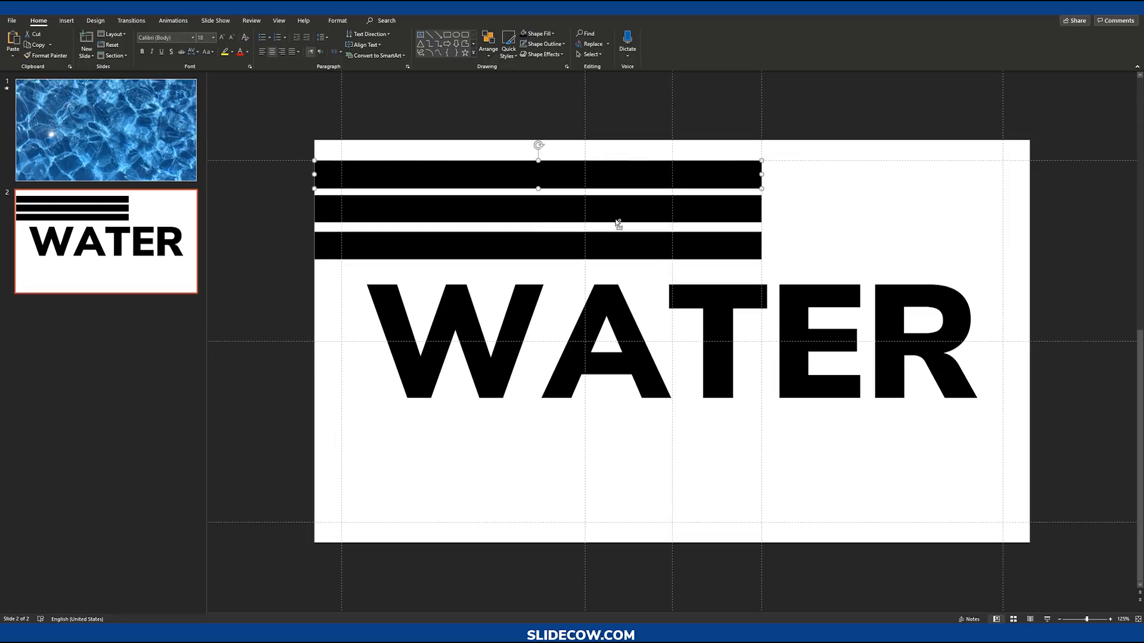
left_click(614, 209, "shift")
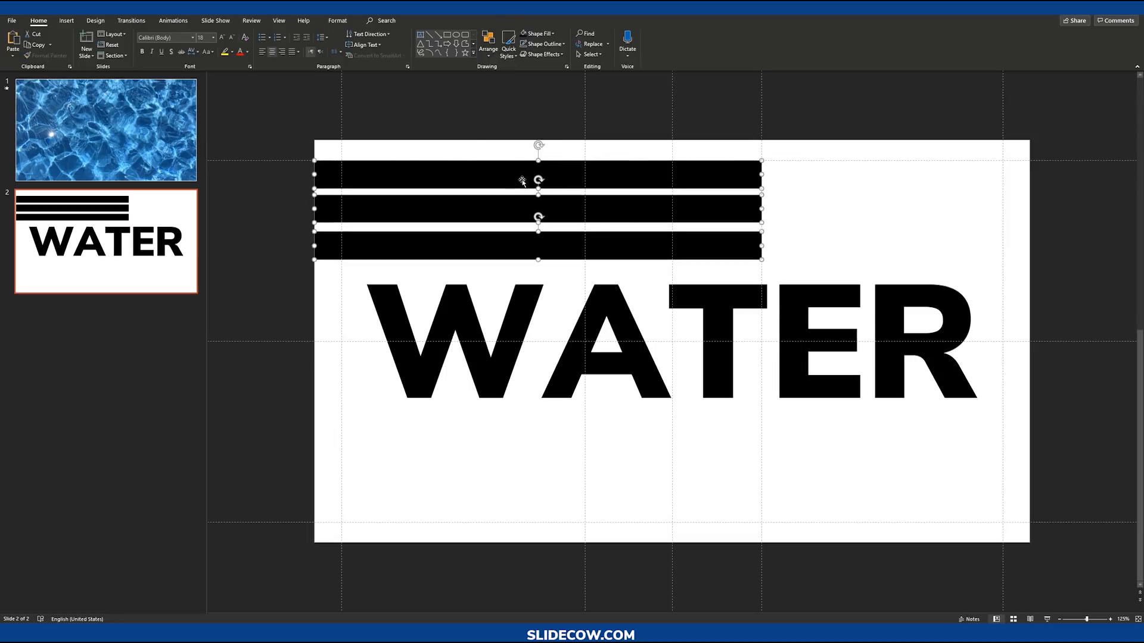
left_click(490, 49)
mouse_move(533, 197)
left_click(603, 289)
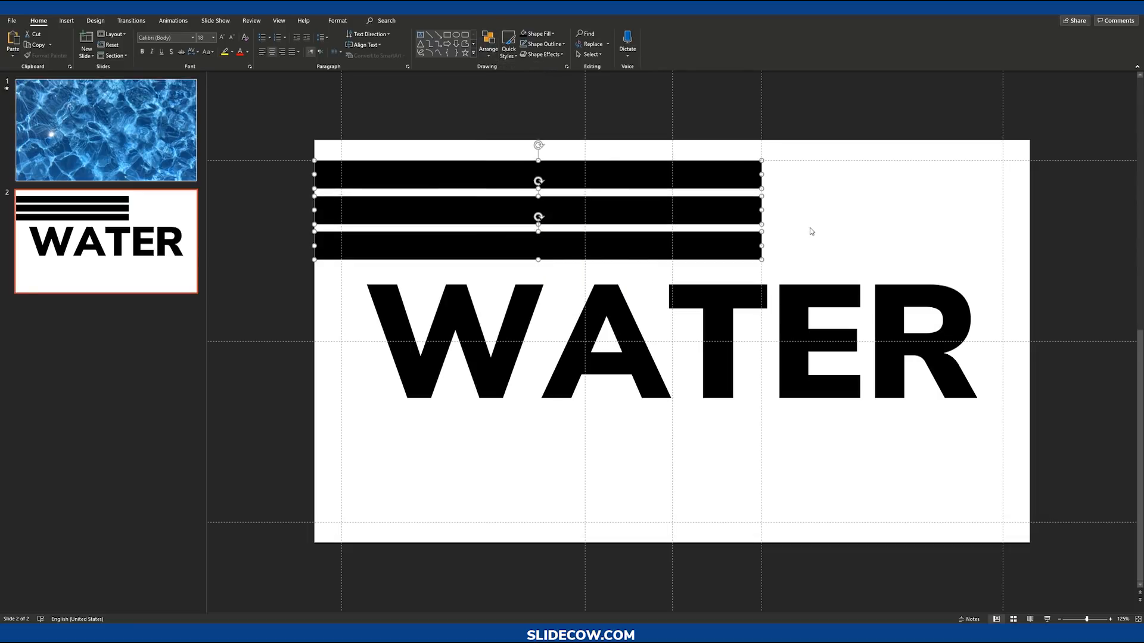
left_click(810, 230)
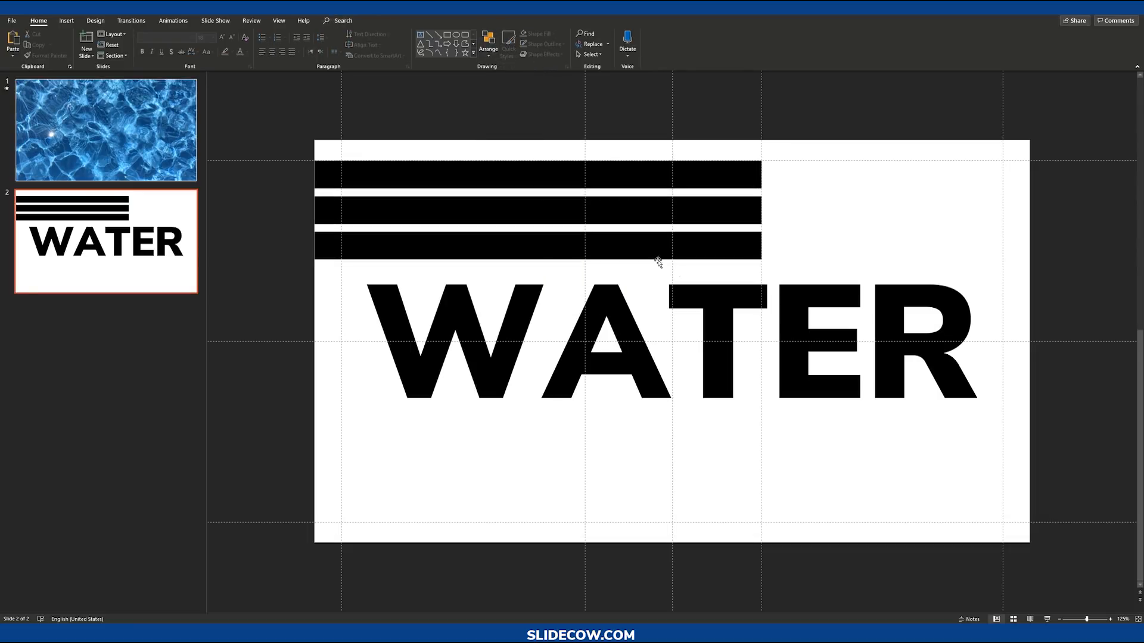
Step: Shorten the top bar to the centre guide and the bottom bar further, leaving the middle bar longest
left_click(709, 183)
left_click_drag(761, 175, 672, 177)
left_click(741, 250)
left_click_drag(761, 246, 585, 252)
left_click(709, 274)
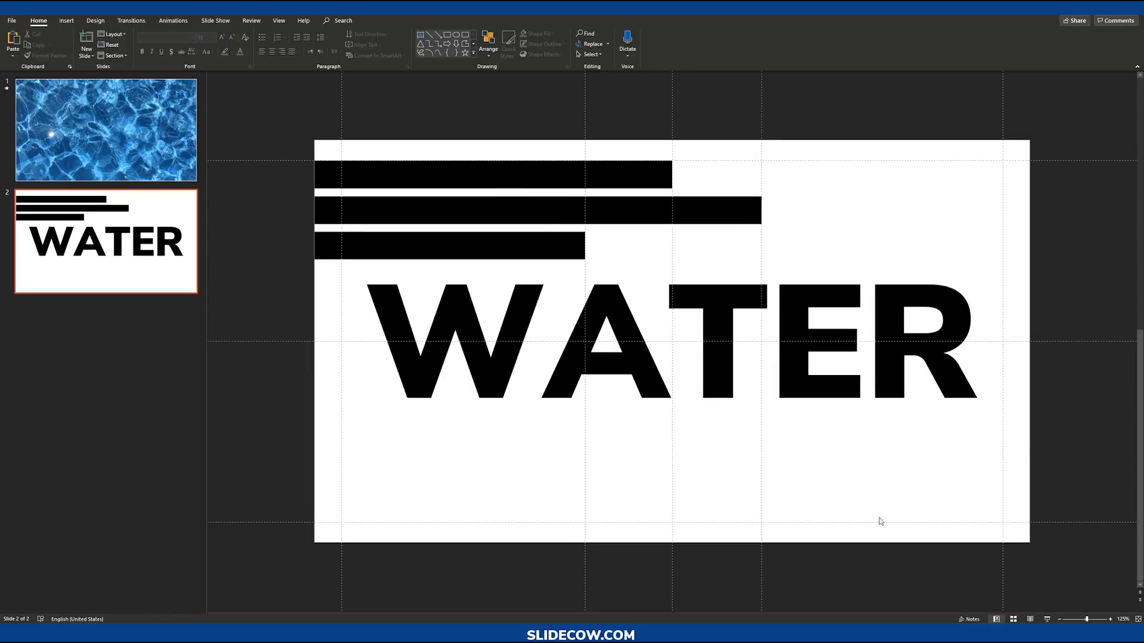
Step: Select the three bars and duplicate them below the WATER shape
left_click(500, 175)
left_click(494, 221, "shift")
left_click(490, 244, "shift")
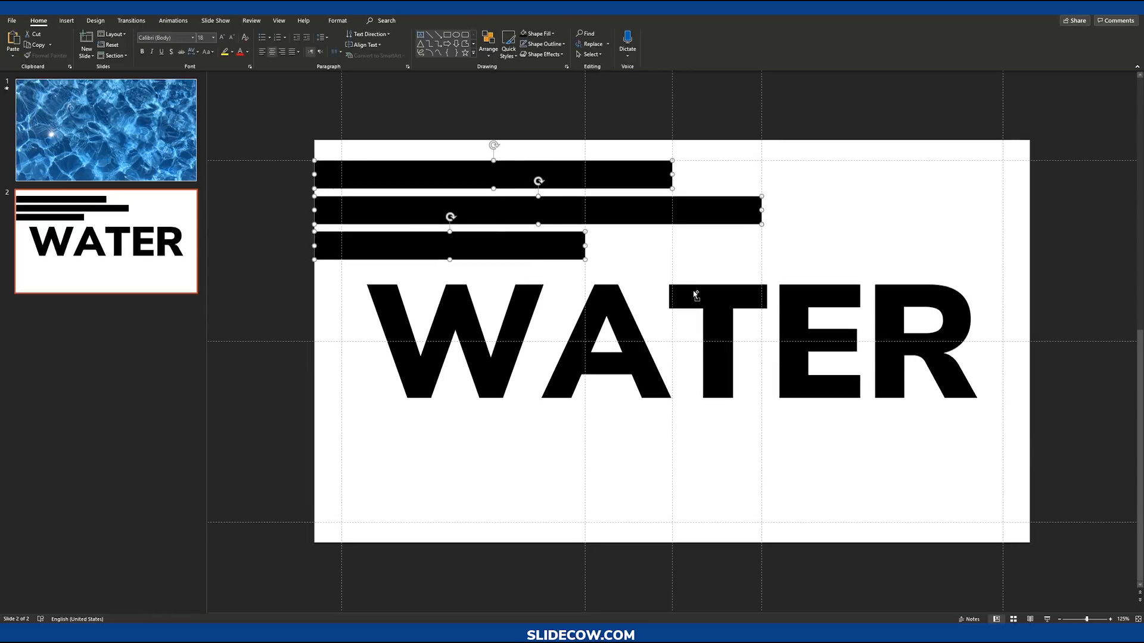
scroll(659, 245, "down", 2)
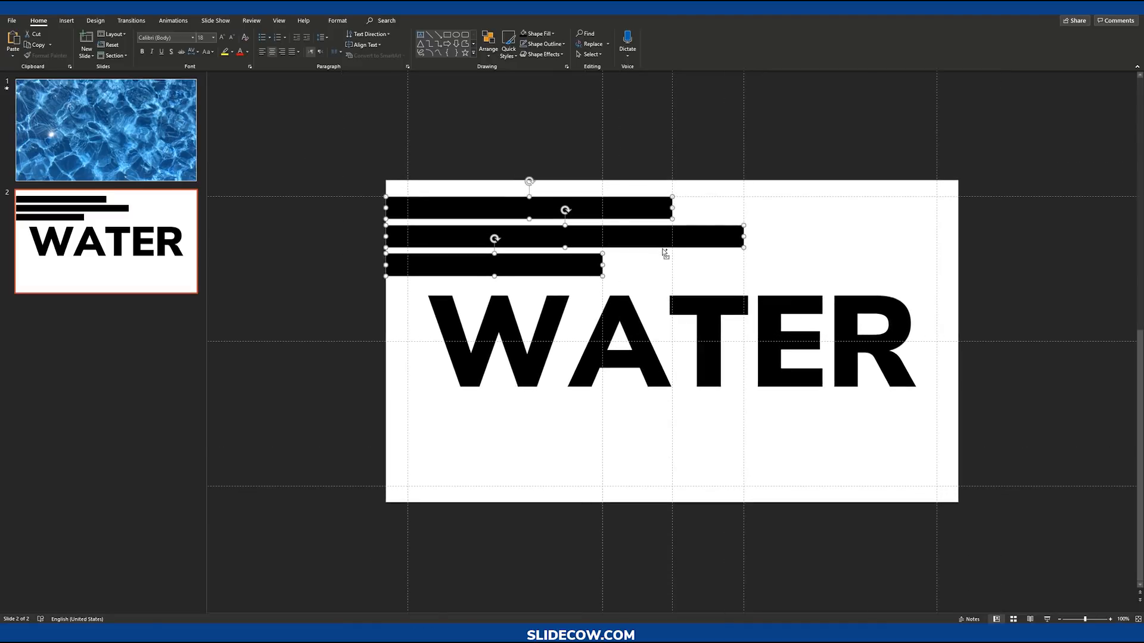
left_click_drag(664, 254, 671, 418)
Step: Group the copied bars, rotate the group 180° and place it in the slide's lower-right corner
key("ctrl+g")
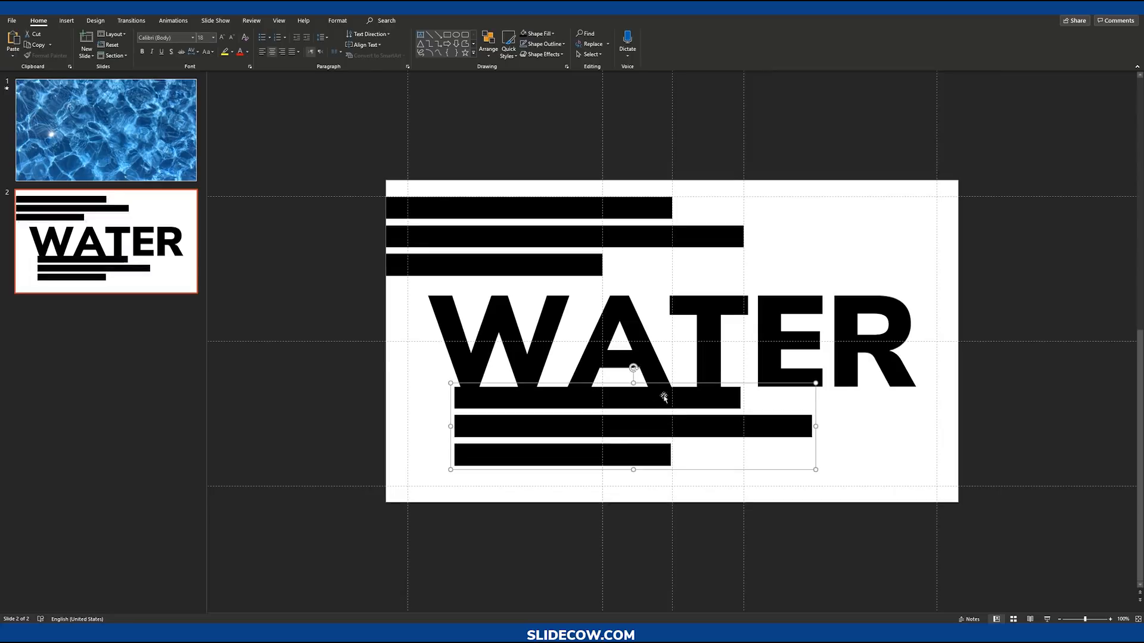
left_click_drag(635, 365, 864, 442)
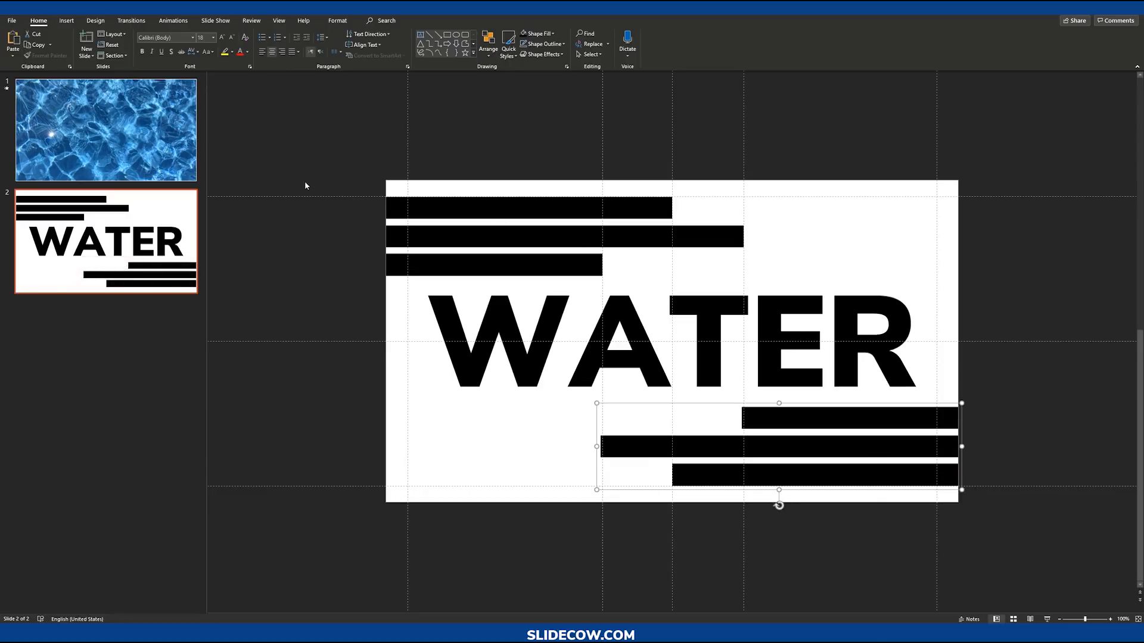
Step: Select the three bars above WATER and group them
left_click_drag(313, 159, 768, 295)
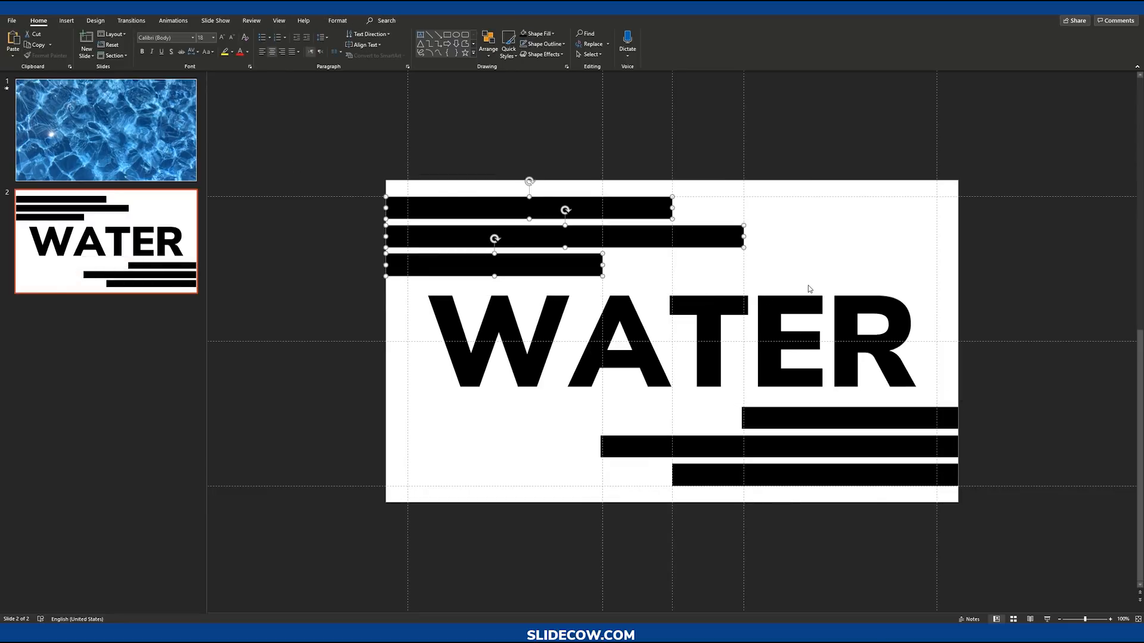
key("ctrl+g")
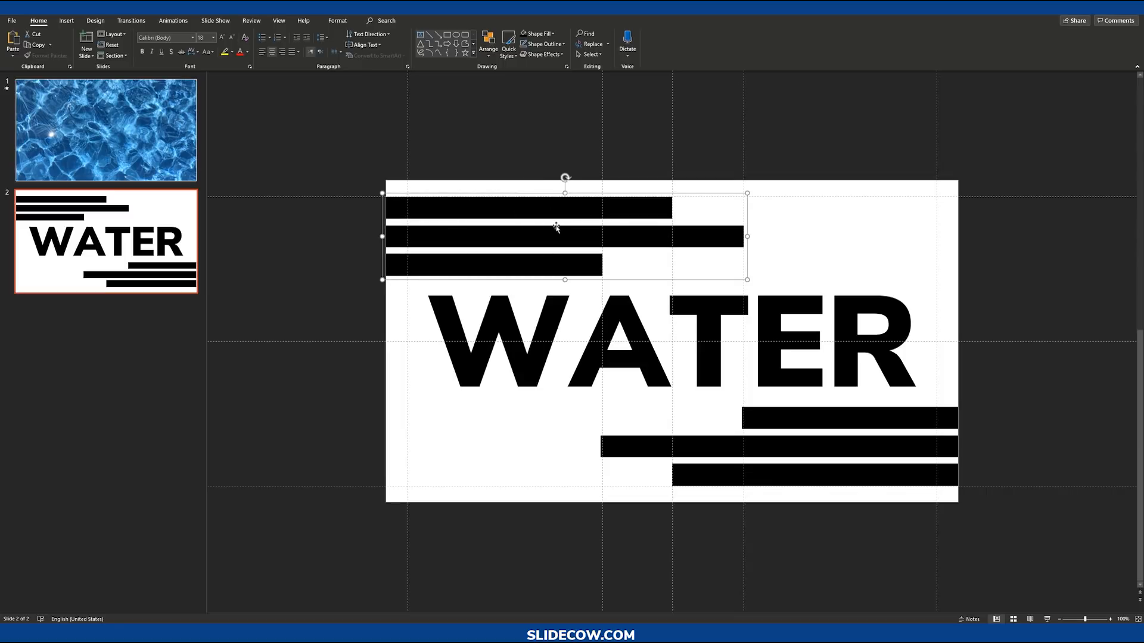
left_click(352, 171)
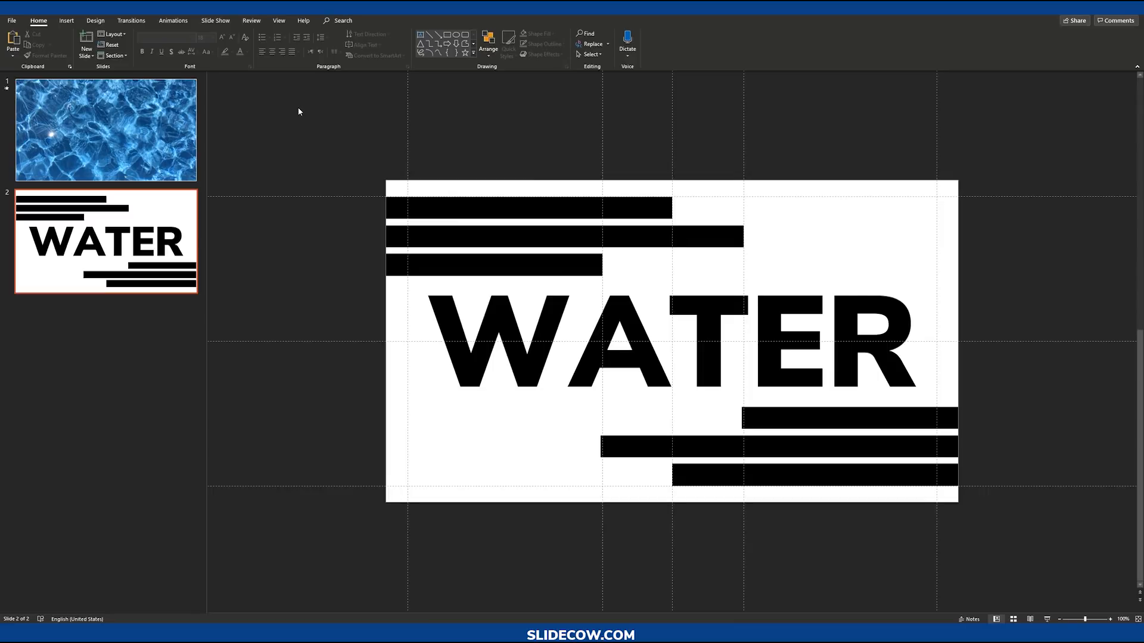
Step: Select both bar groups and the WATER shape and distribute them vertically
left_click_drag(299, 109, 965, 512)
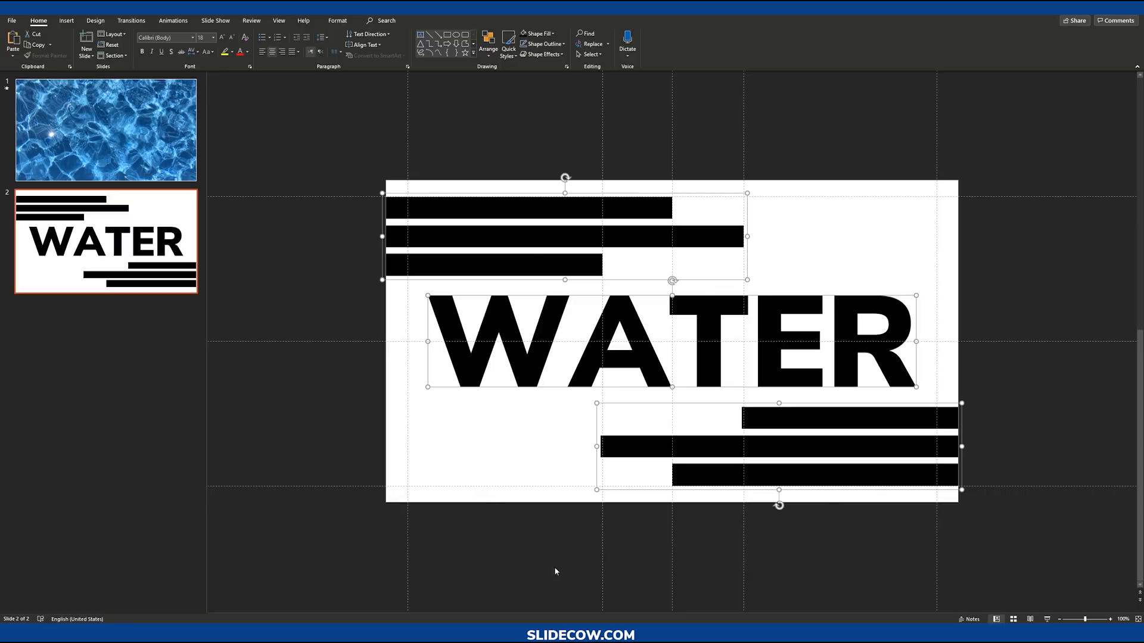
left_click(488, 42)
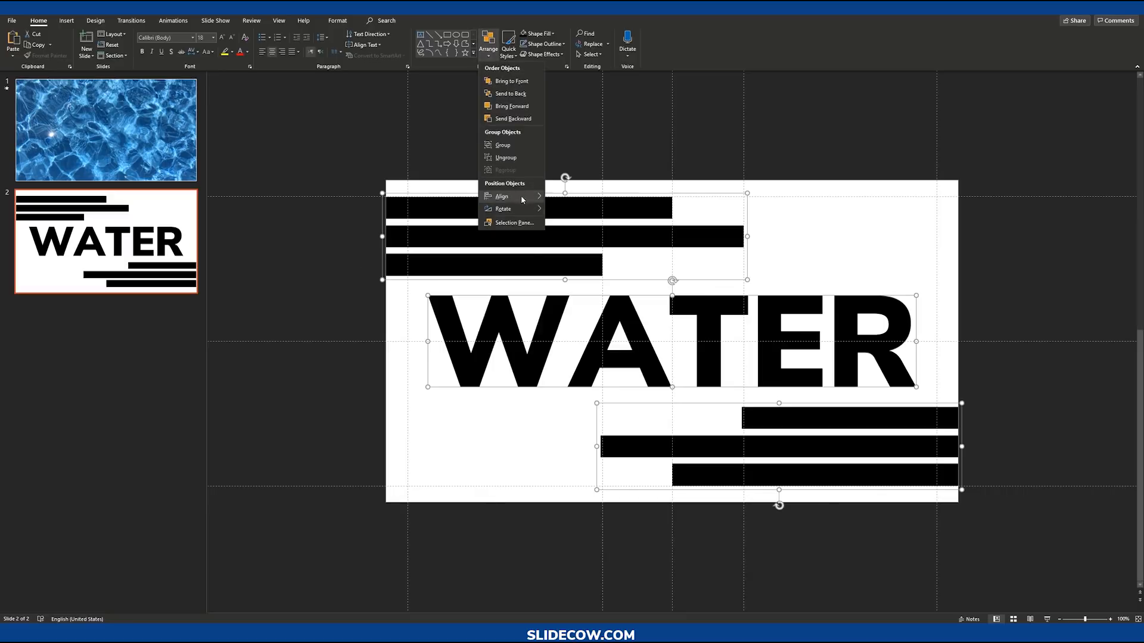
mouse_move(503, 196)
left_click(604, 288)
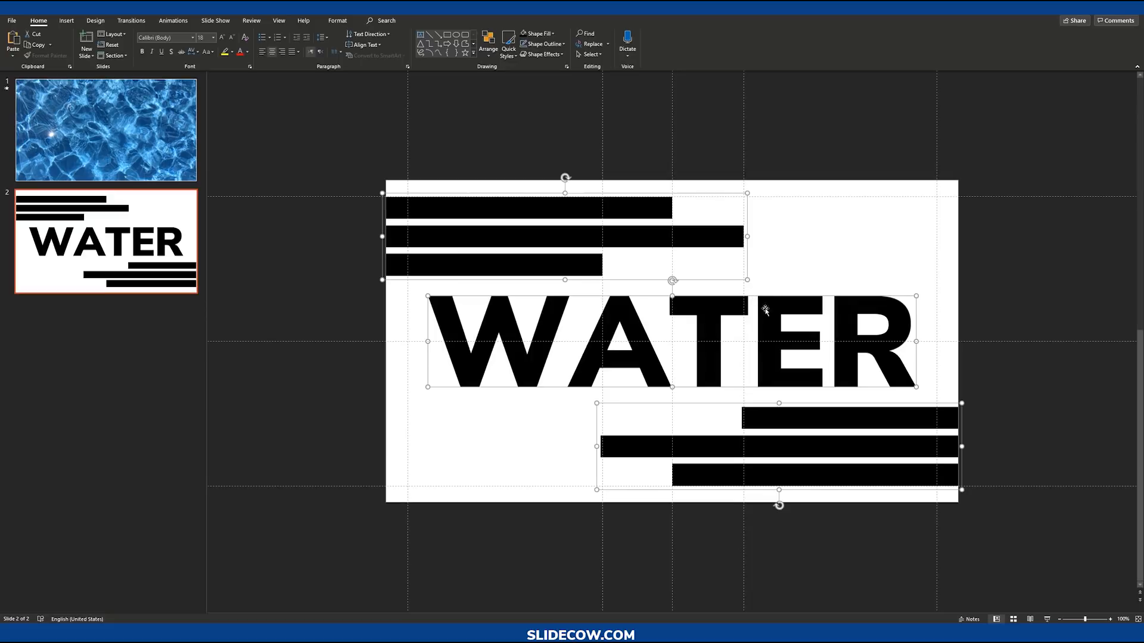
left_click(968, 296)
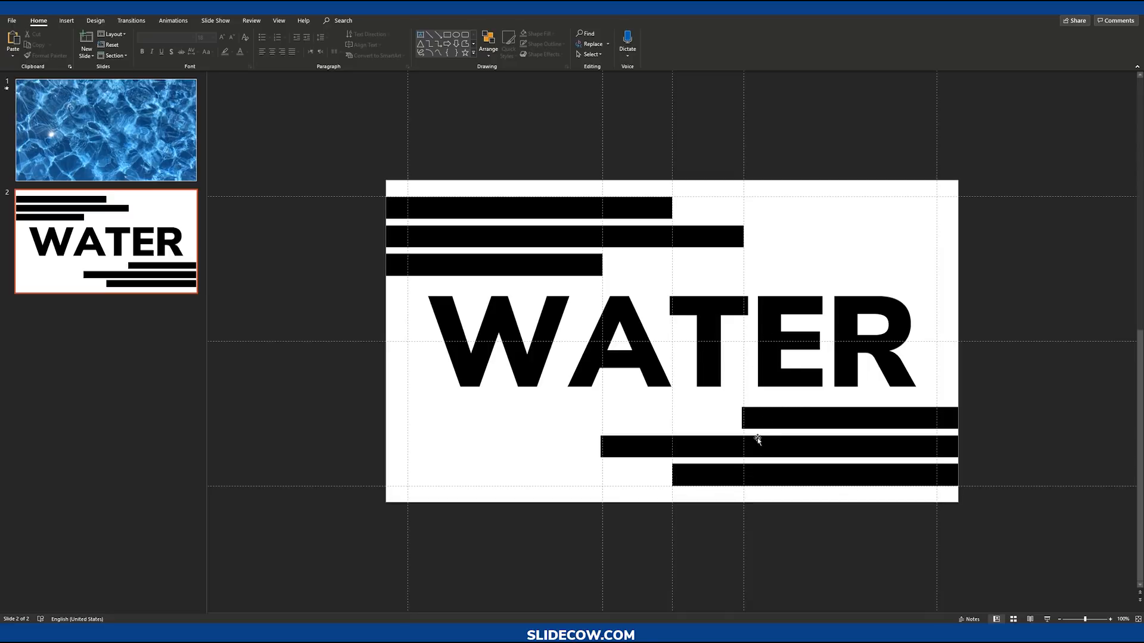
left_click(627, 314)
key("ctrl+shift+comma")
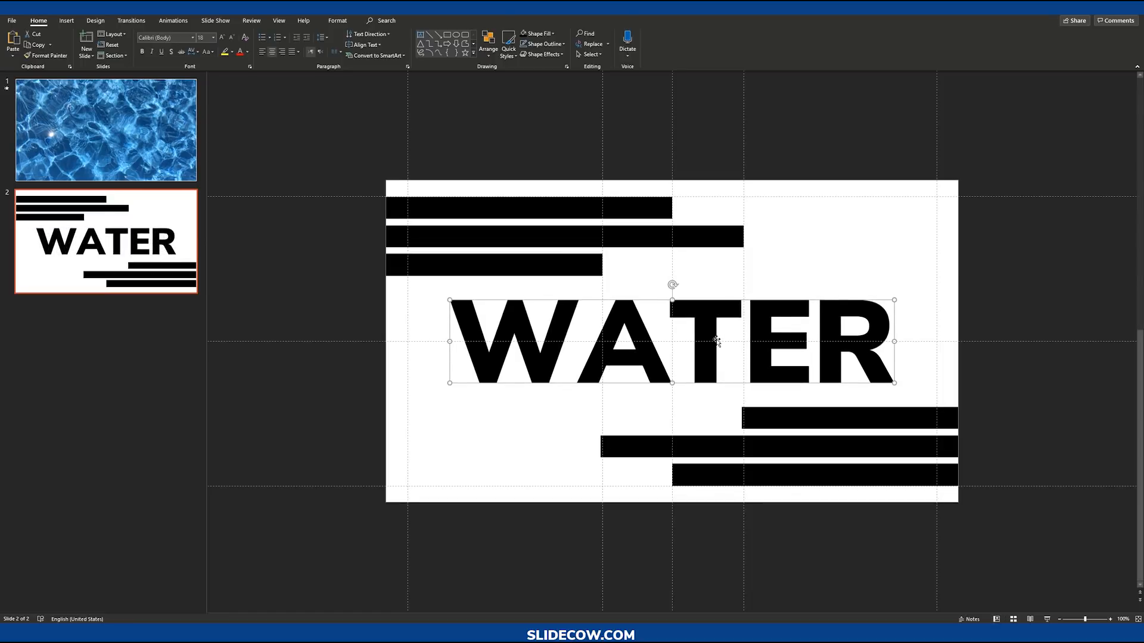
key("ctrl+shift+period")
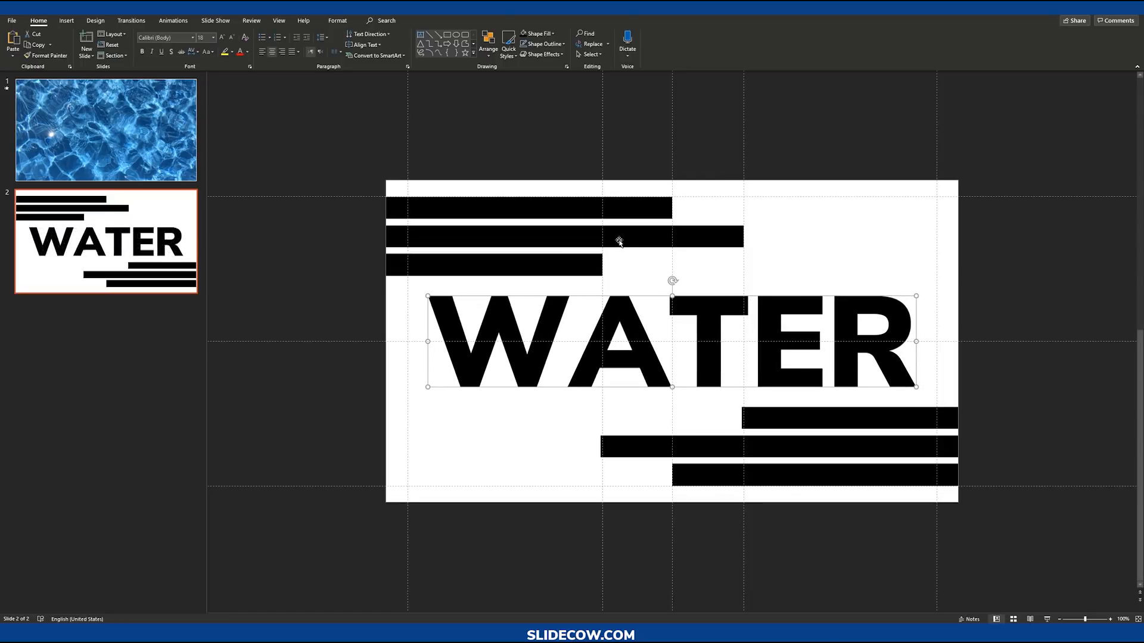
left_click(599, 265)
left_click_drag(565, 279, 563, 264)
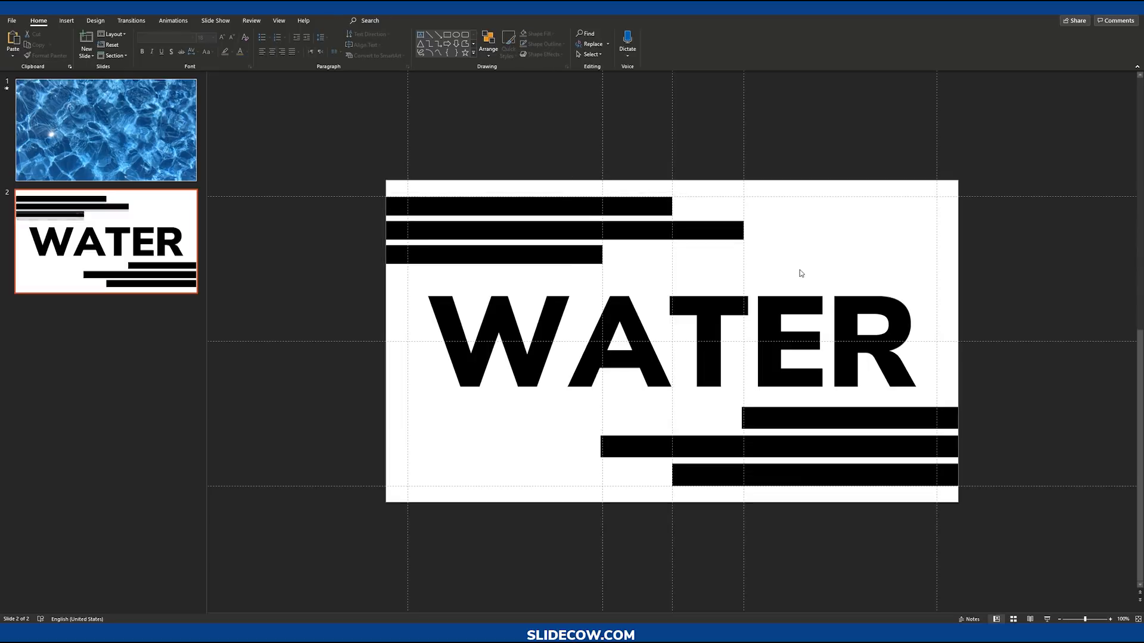
Step: Replace the lower bar group with a copy of the upper bars, rotated 180° and placed in the slide's lower-right corner
left_click(843, 438)
key("Delete")
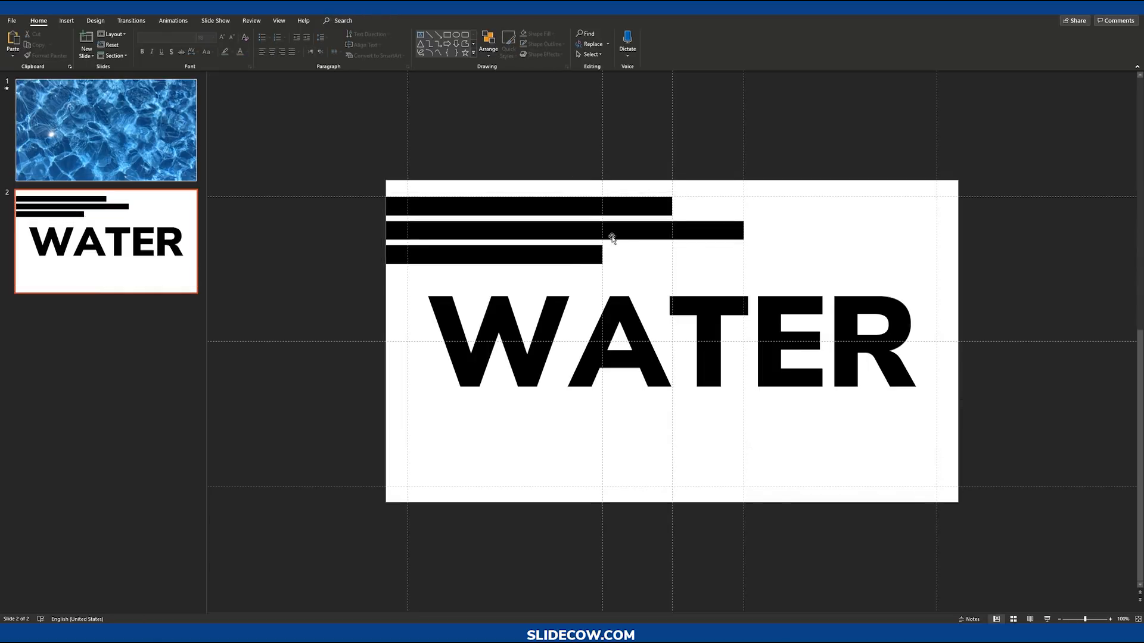
left_click(612, 237)
key("ctrl+c")
key("ctrl+v")
left_click_drag(625, 229, 752, 443)
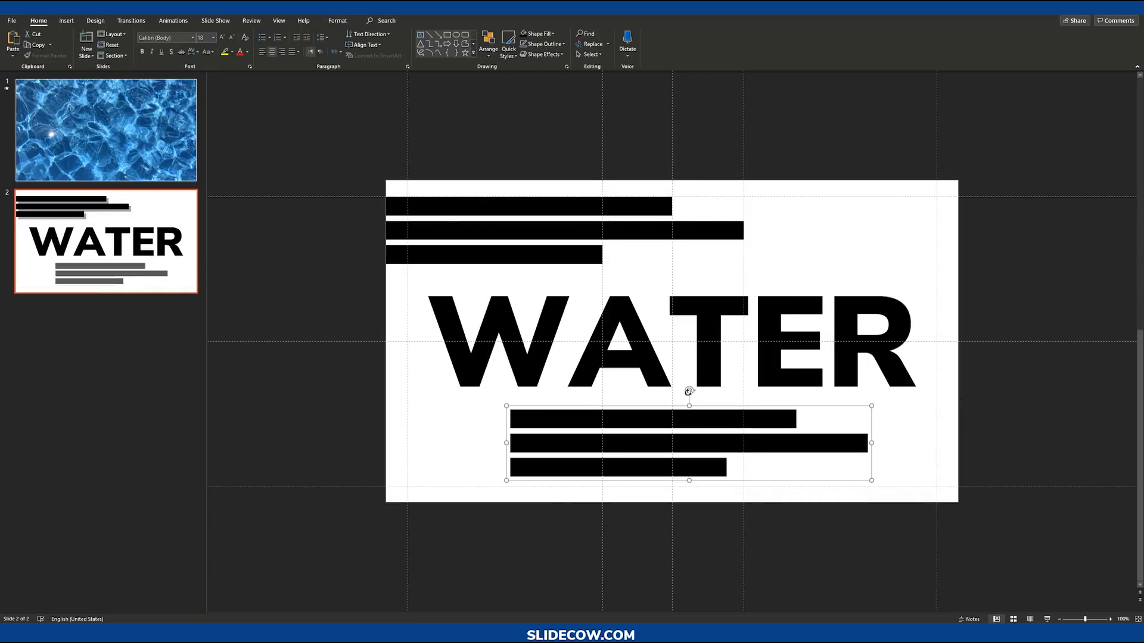
left_click_drag(690, 388, 686, 456)
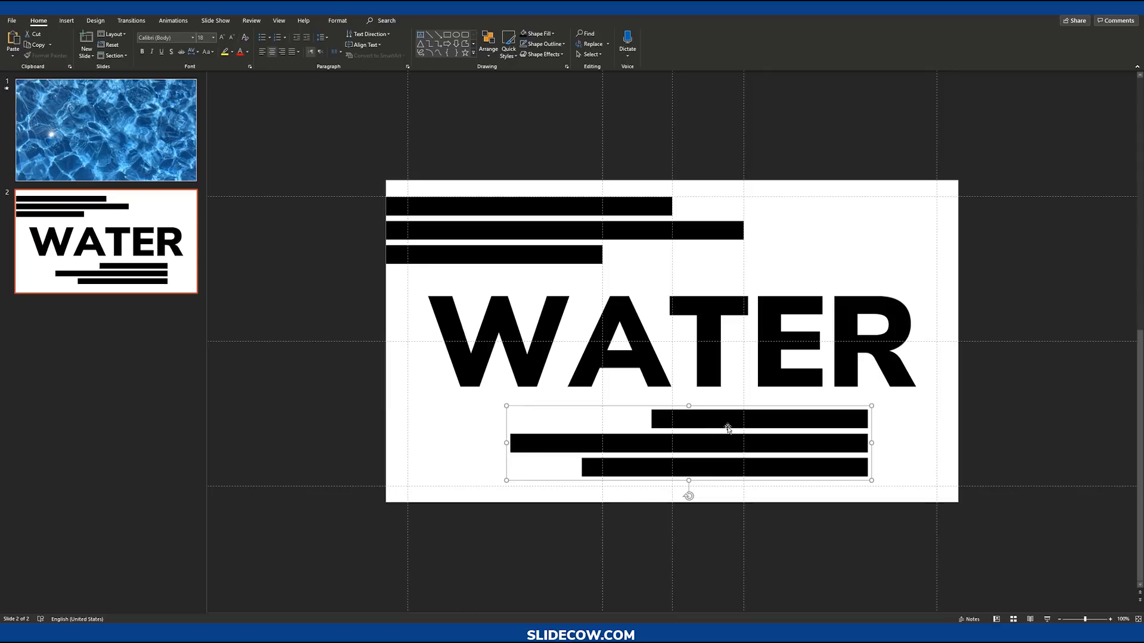
left_click_drag(733, 428, 827, 429)
left_click(1026, 454)
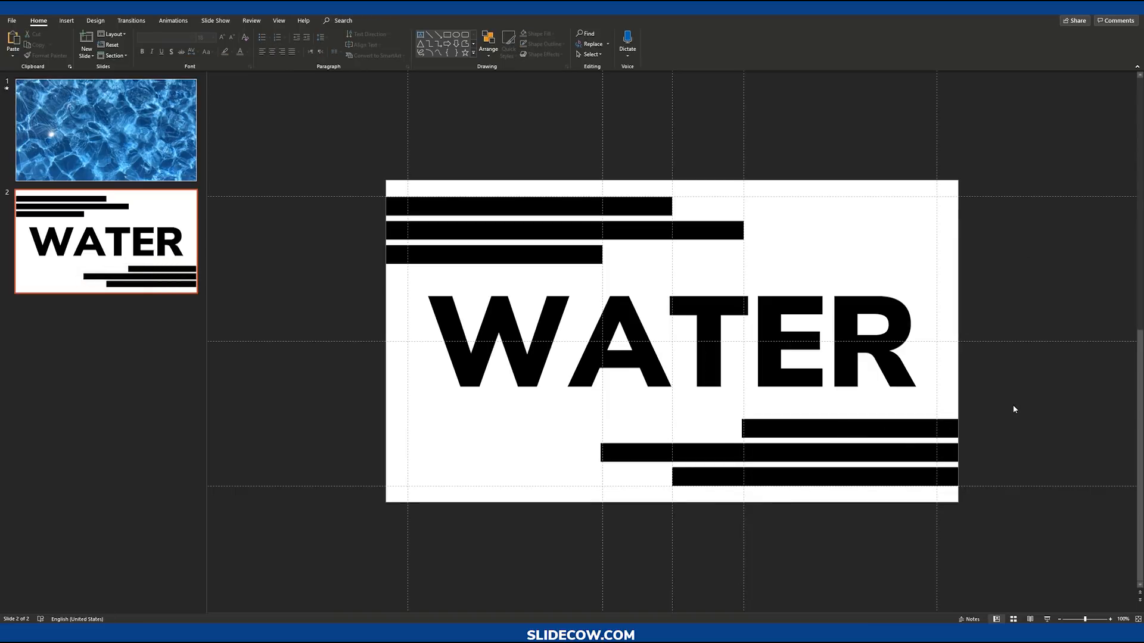
Step: Select both bar groups and the WATER shape and ungroup the bars
scroll(953, 410, "down", 3)
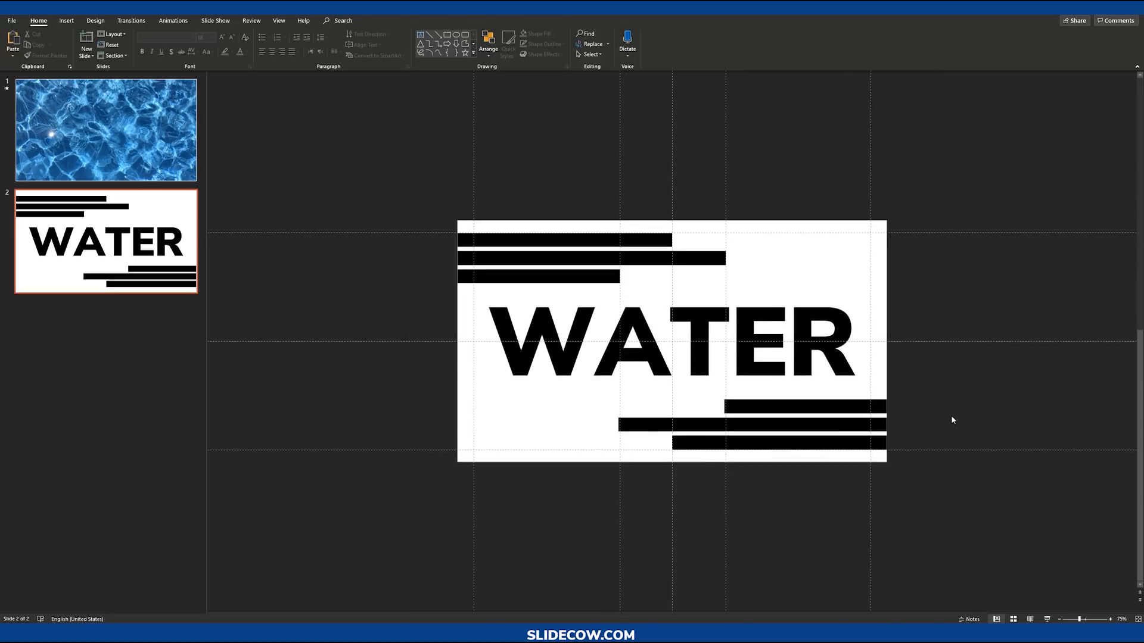
left_click(738, 331)
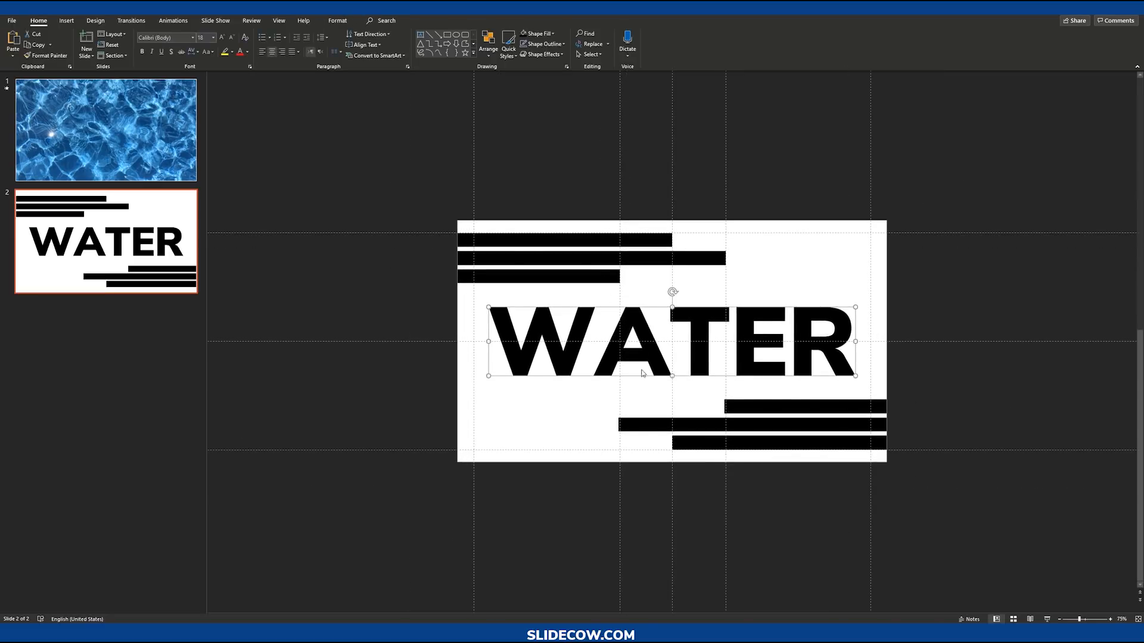
left_click(803, 408)
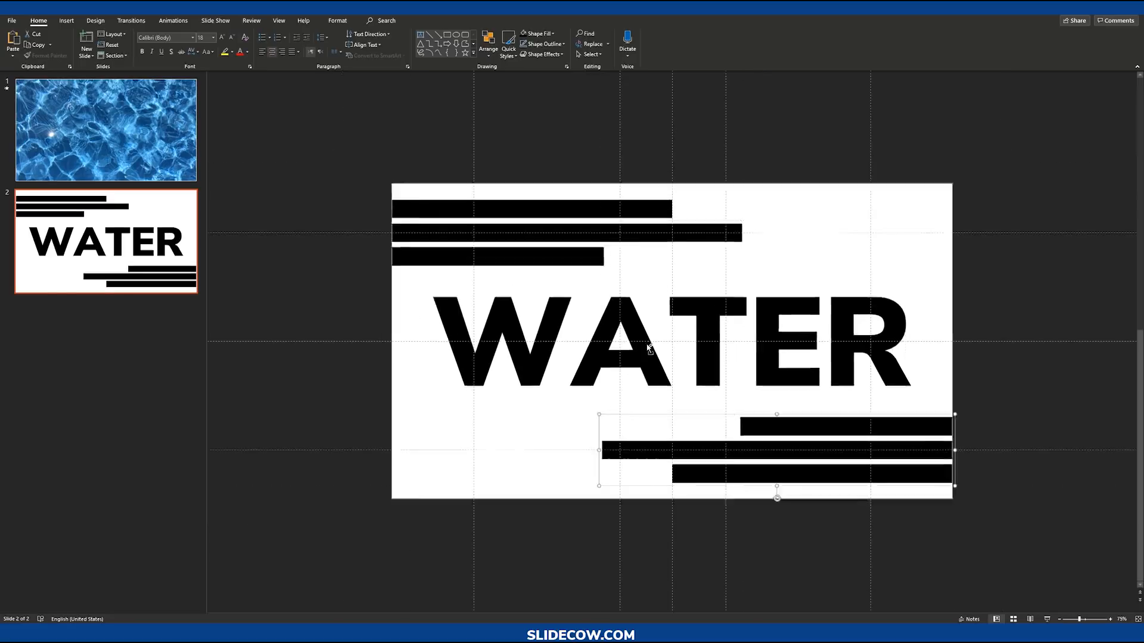
scroll(650, 349, "up", 3)
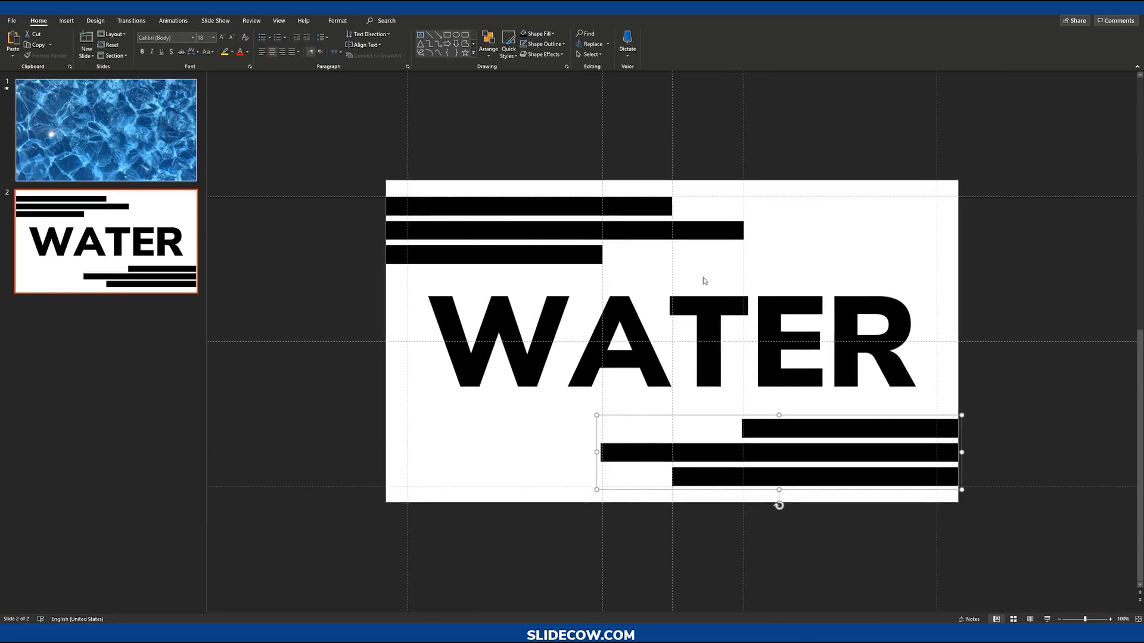
left_click(1018, 309)
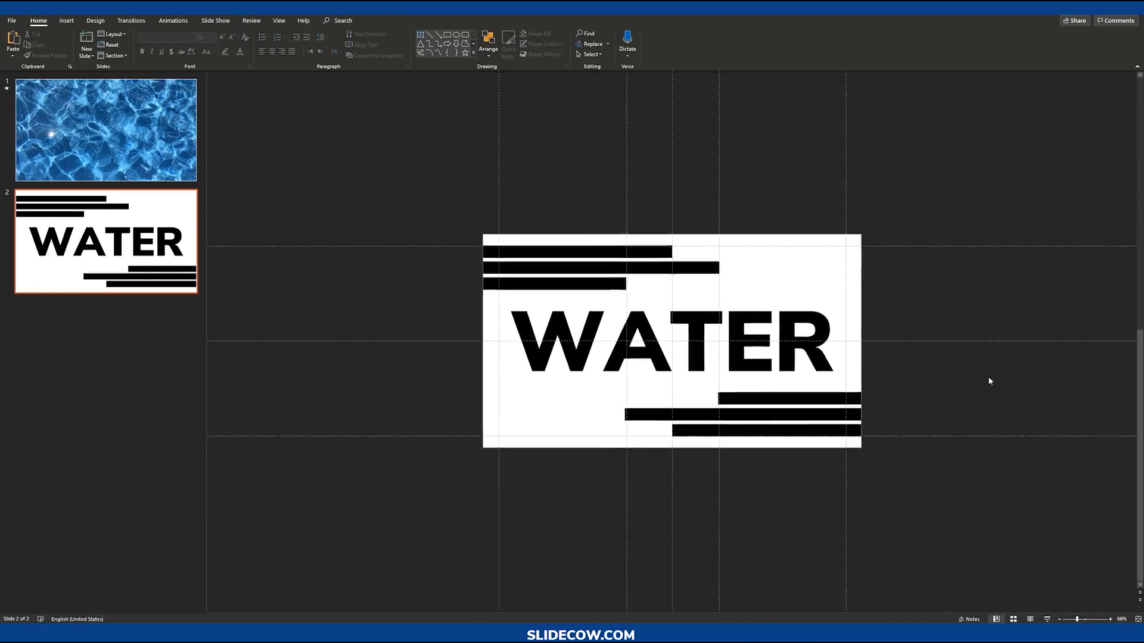
left_click_drag(323, 144, 1015, 520)
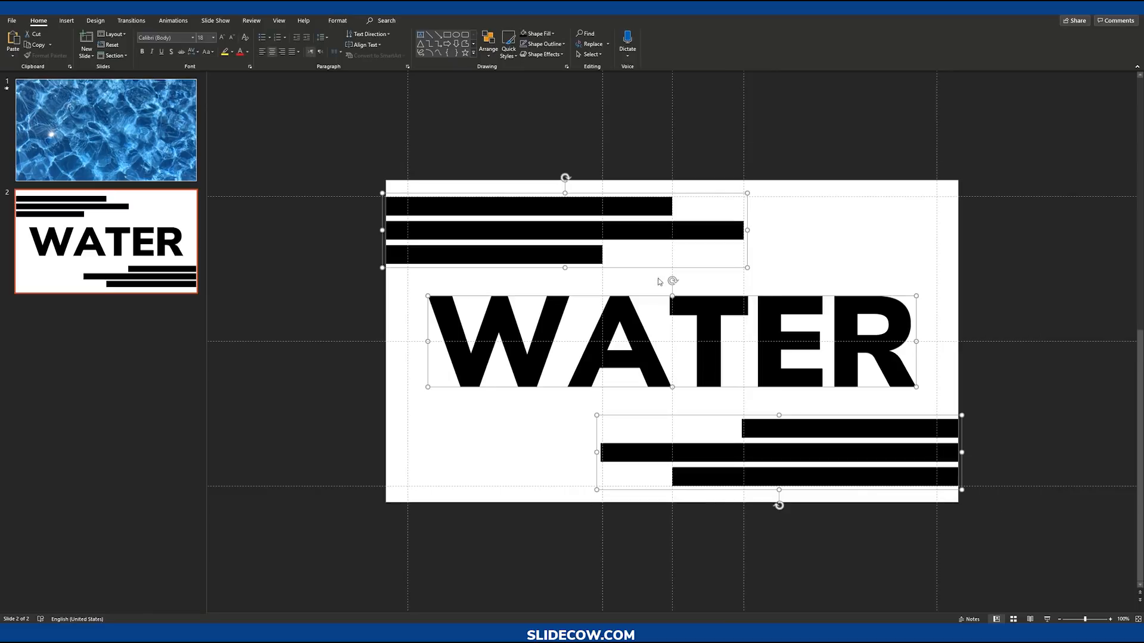
key("ctrl+shift+g")
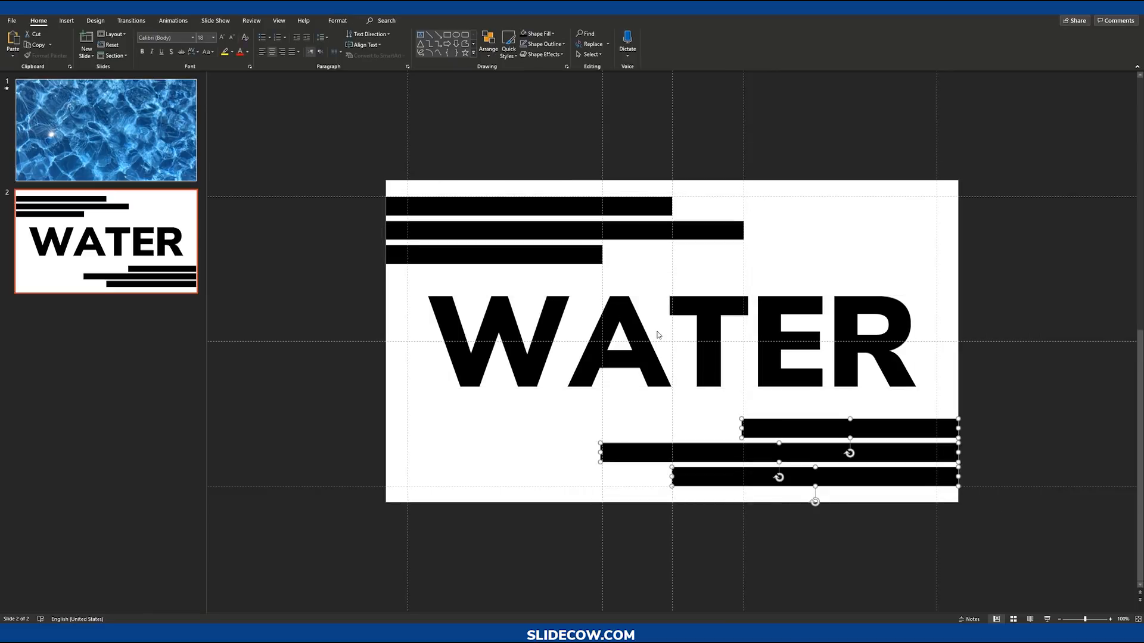
Step: Select all the bars and the WATER text and merge them into a single shape
left_click(298, 115)
left_click_drag(287, 150, 1042, 533)
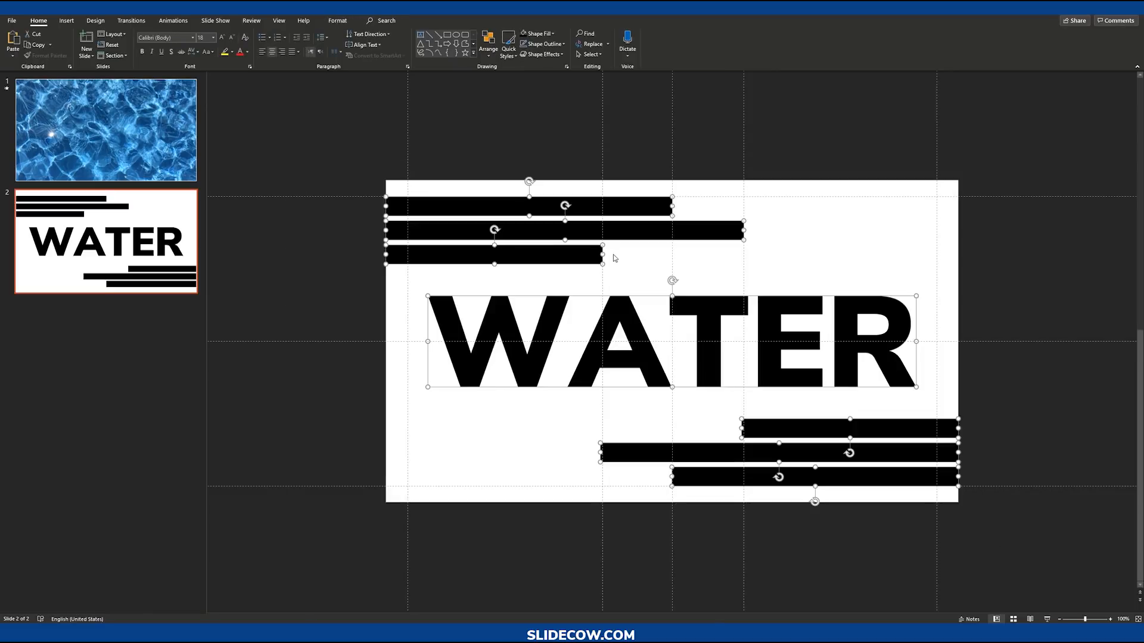
left_click(614, 257)
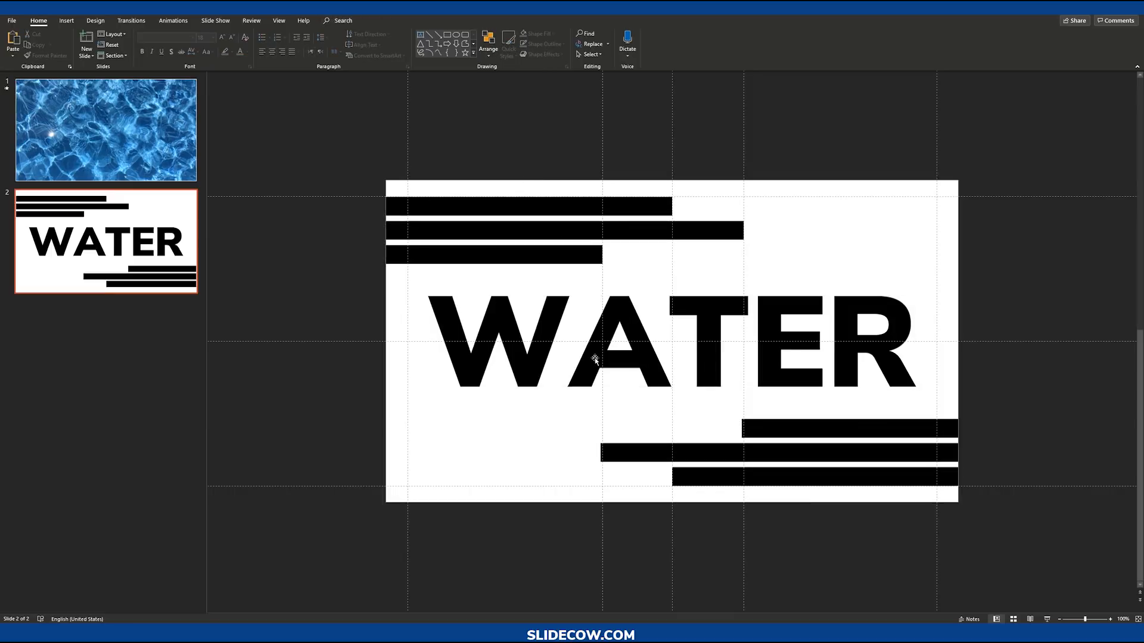
left_click_drag(278, 161, 994, 531)
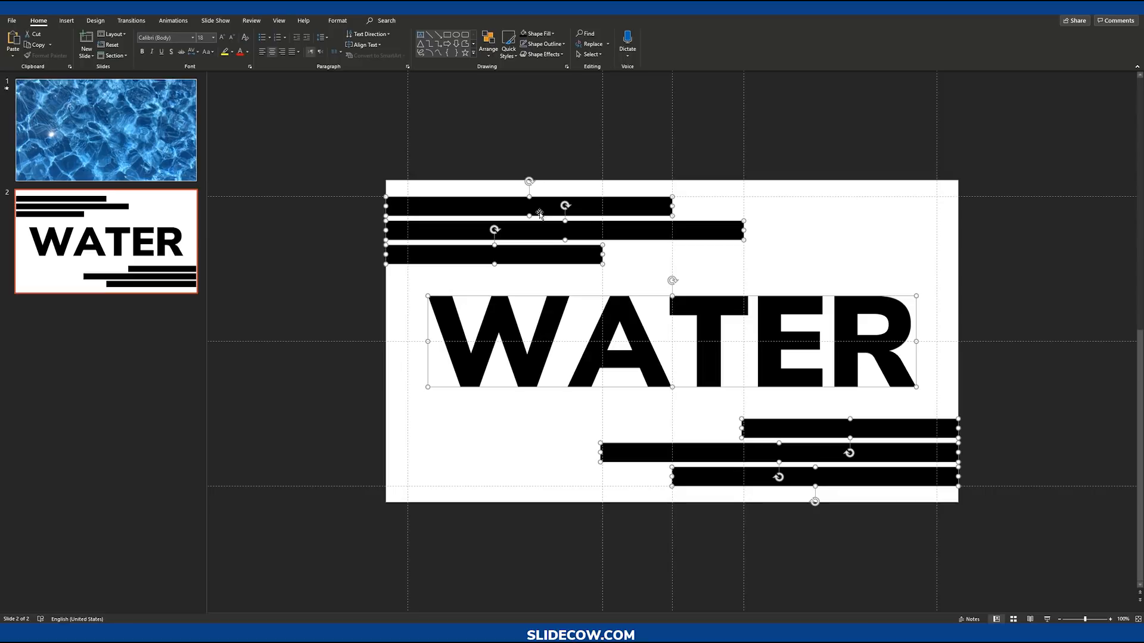
left_click(337, 21)
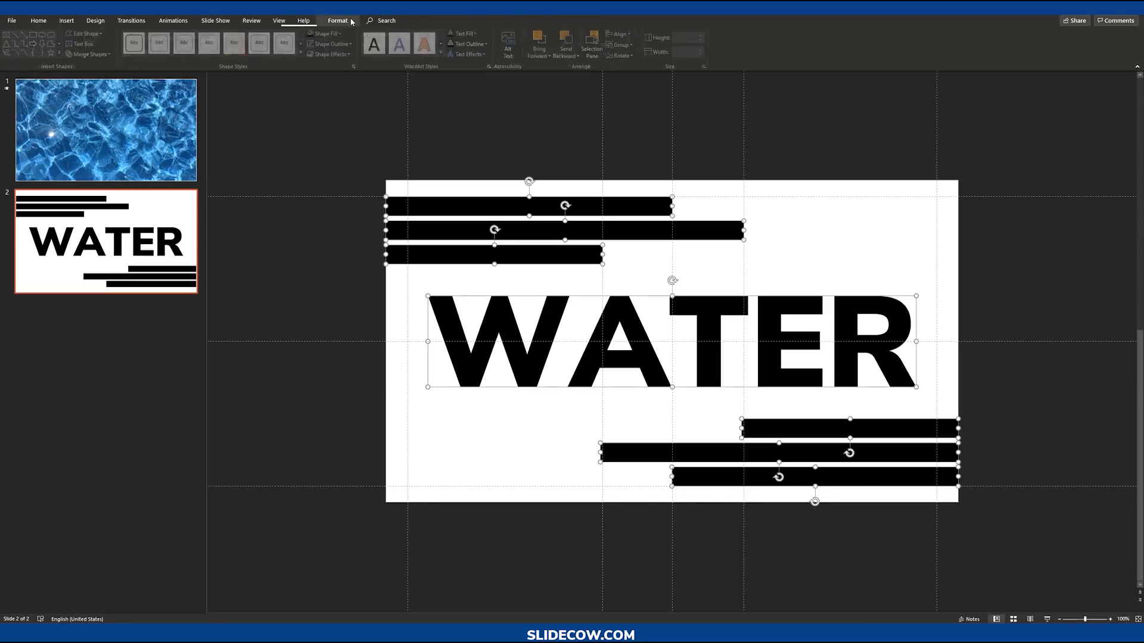
left_click(92, 54)
left_click(98, 67)
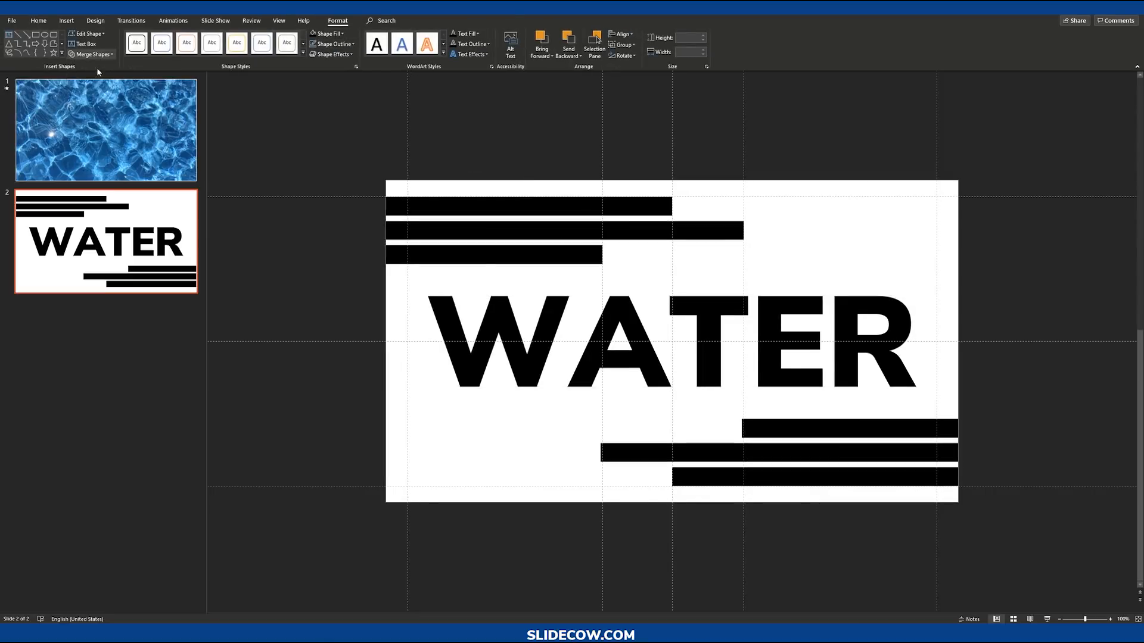
left_click(477, 104)
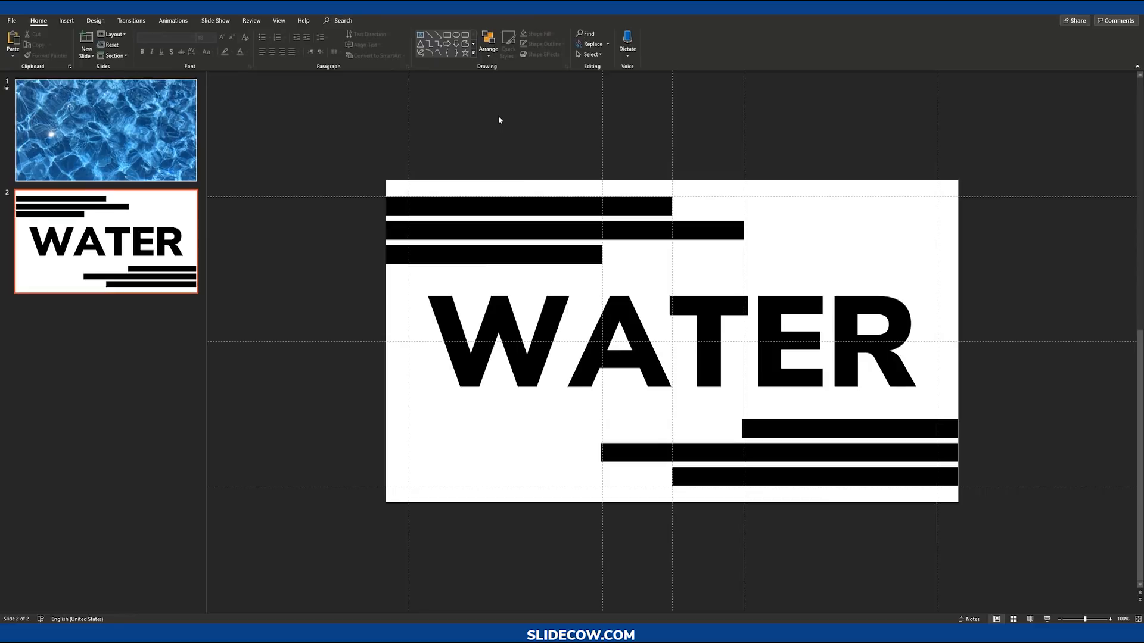
Step: Try an orange shape style on the merged shape and undo it
left_click(541, 203)
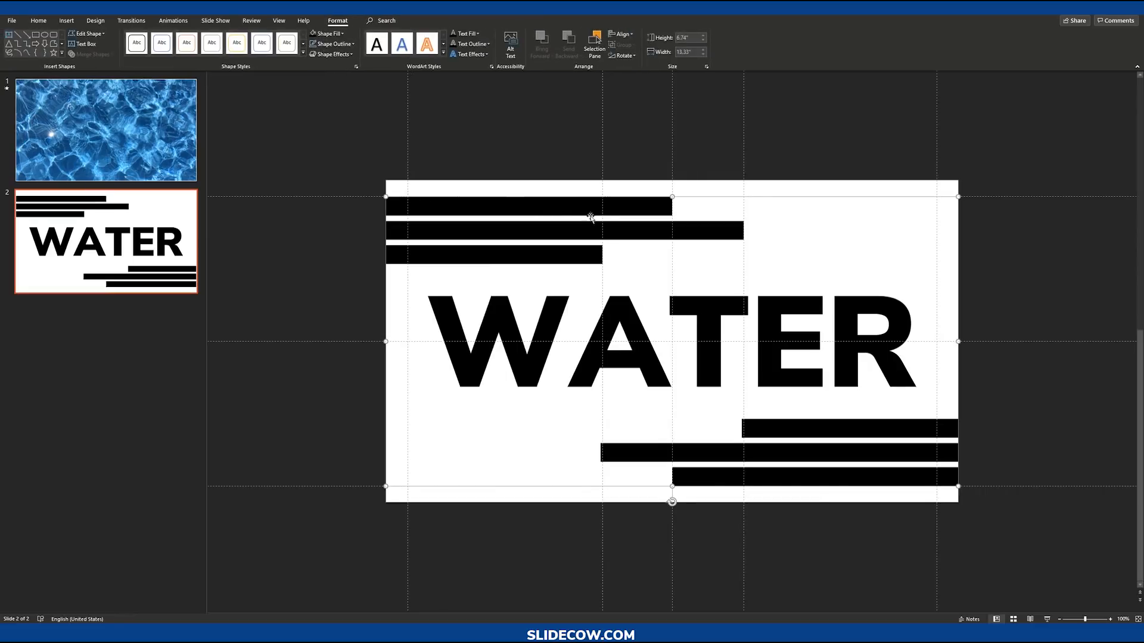
left_click(342, 33)
left_click(350, 107)
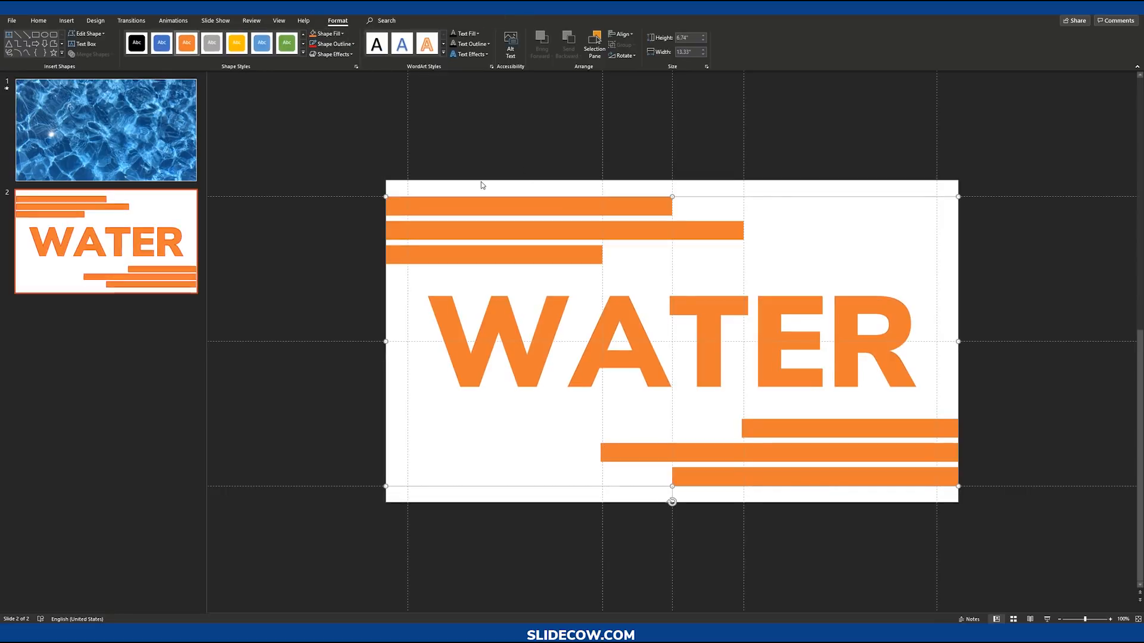
key("ctrl+z")
left_click(1052, 288)
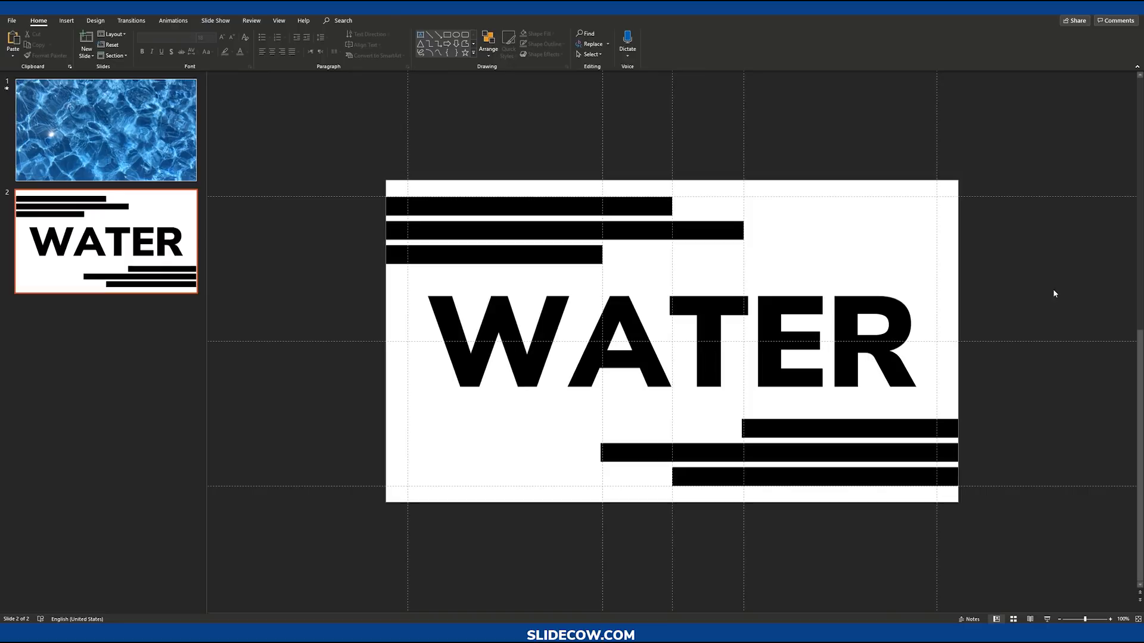
Step: Paste a copy of the merged shape onto slide 1 over the water video and preview it as a slide show
left_click(651, 231)
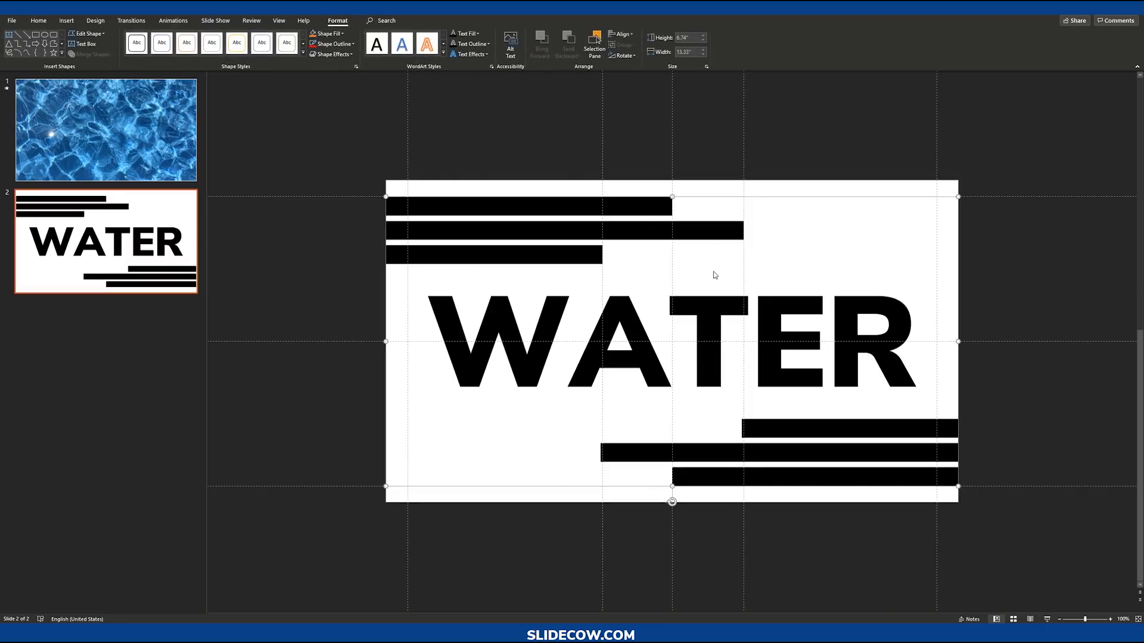
key("ctrl+c")
left_click(194, 163)
key("ctrl+v")
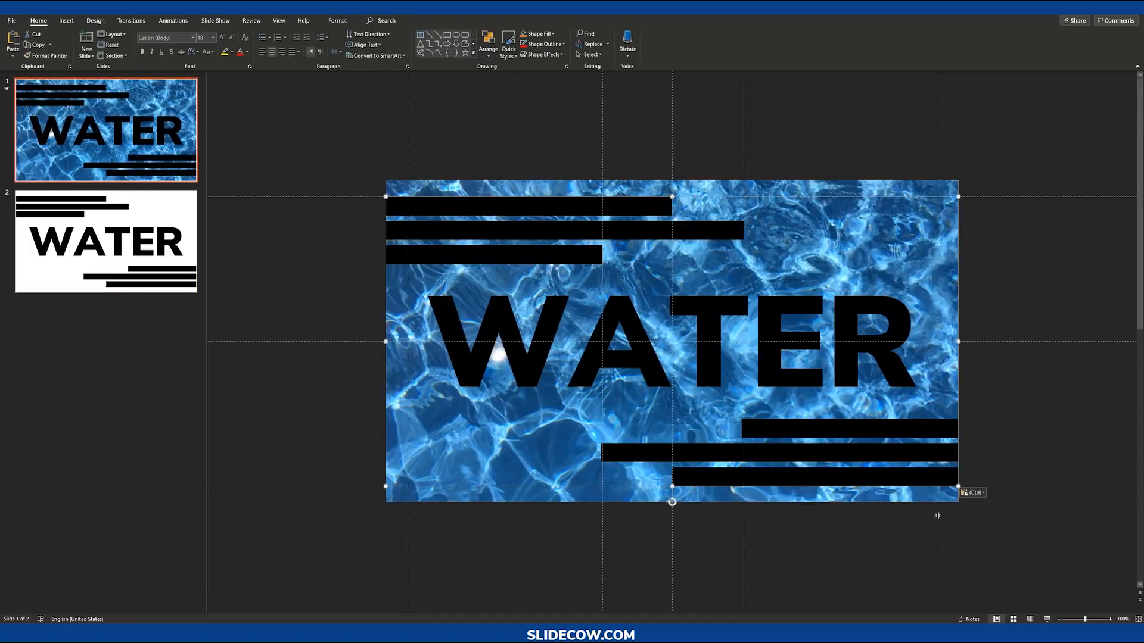
left_click(1029, 619)
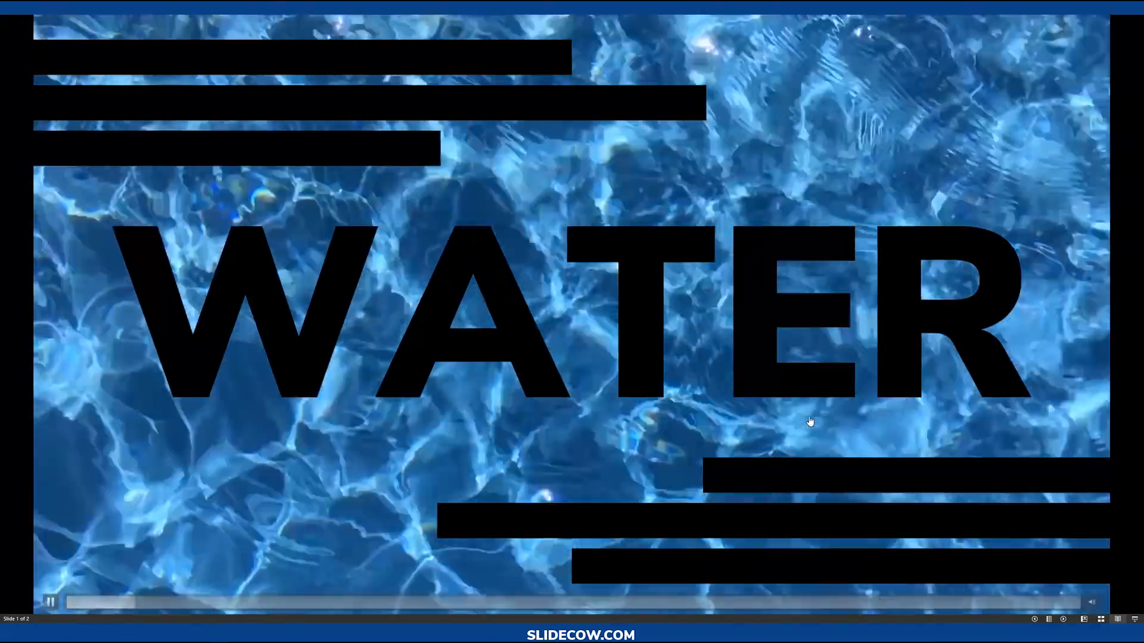
key("Escape")
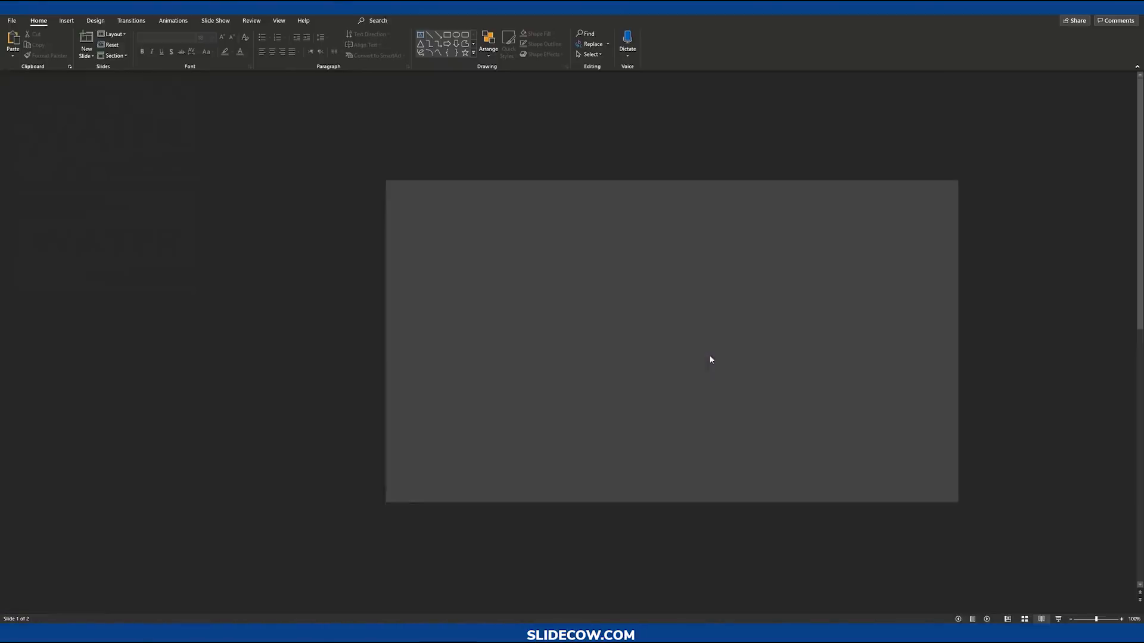
Step: Fill the shape on slide 1 with white and preview the slide show again
left_click(338, 20)
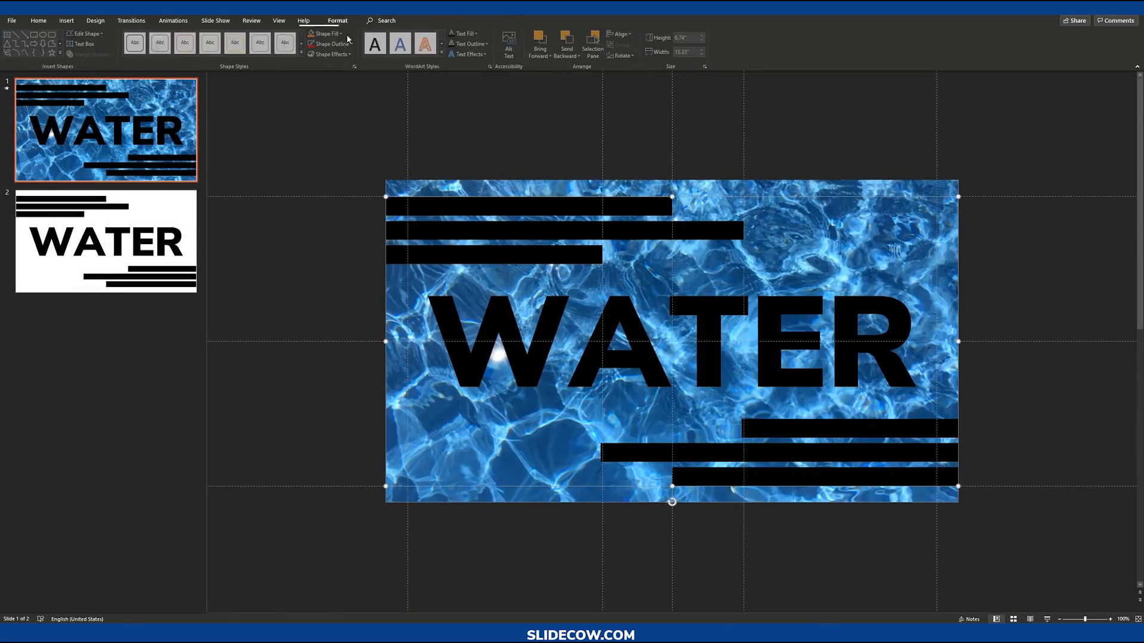
left_click(342, 33)
left_click(314, 79)
left_click(1038, 410)
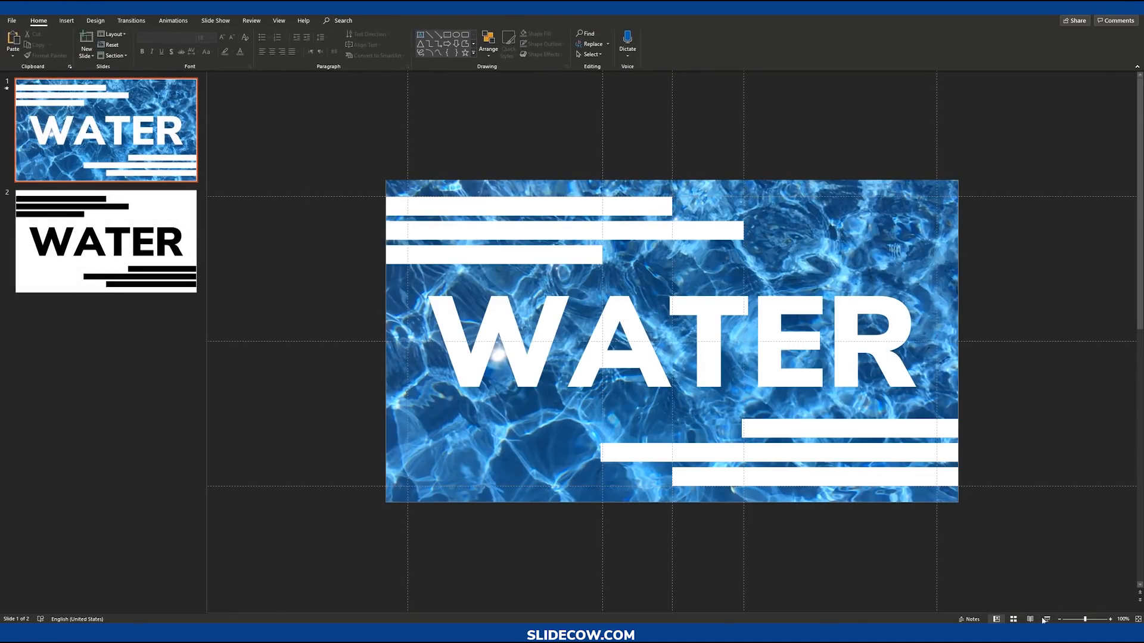
left_click(1030, 620)
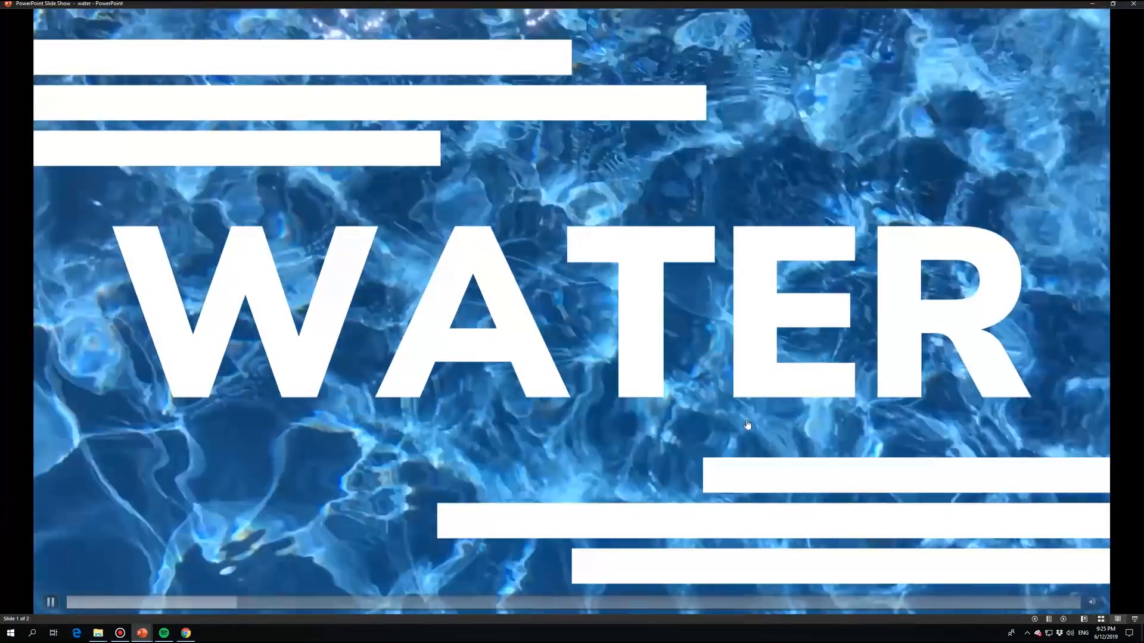
key("Escape")
Step: End the slide show and draw a rectangle covering the whole of slide 2
left_click(160, 249)
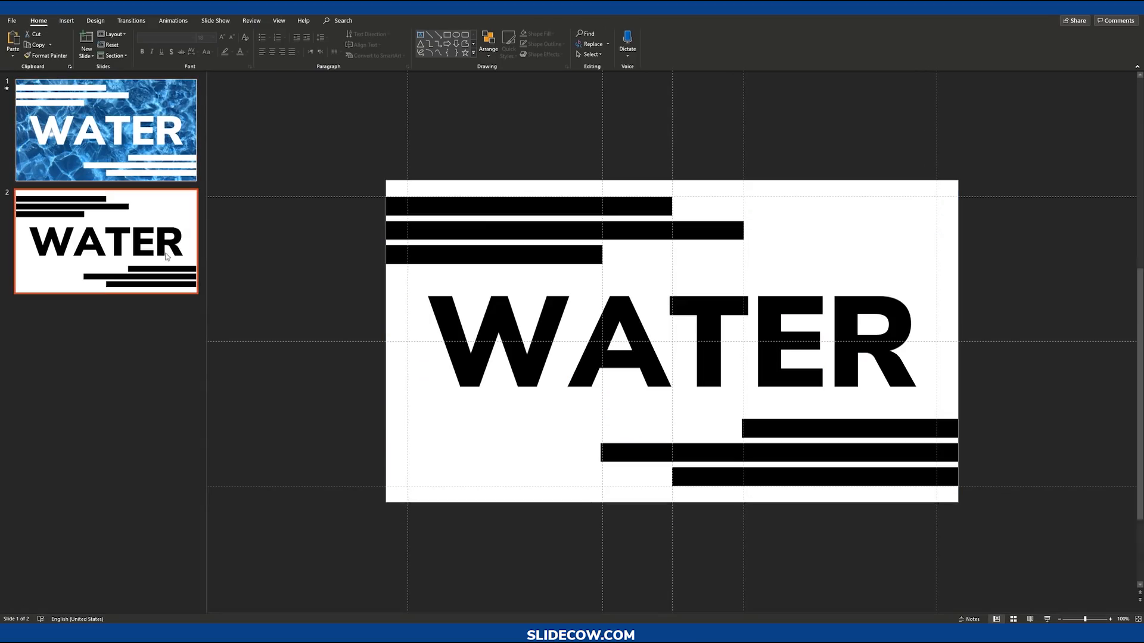
left_click(622, 311)
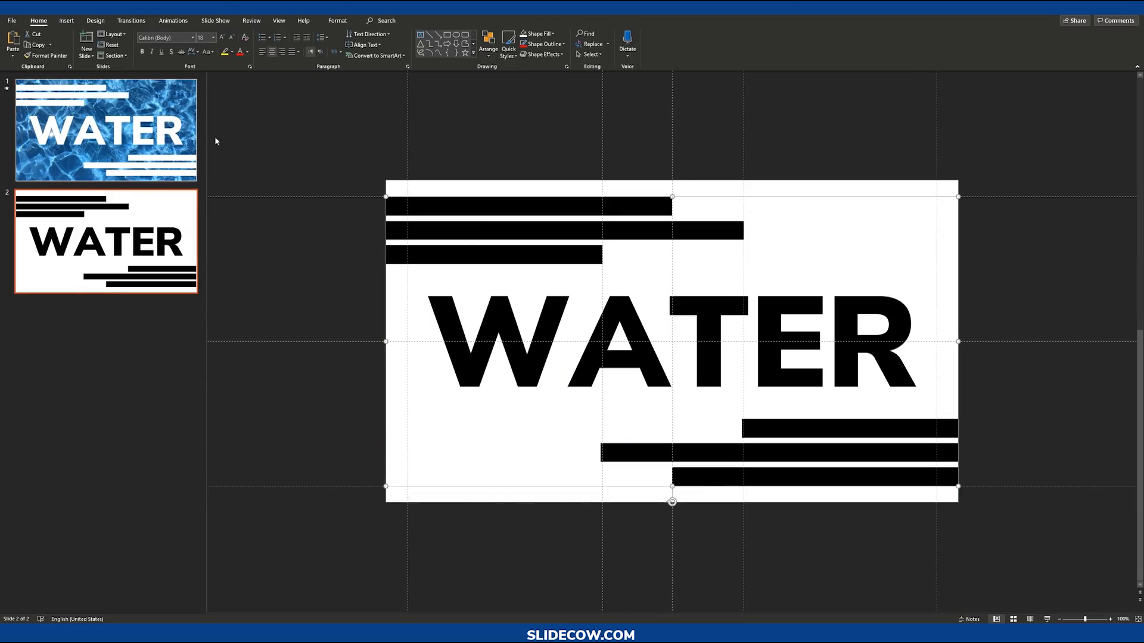
key("Page_Up")
left_click(391, 205)
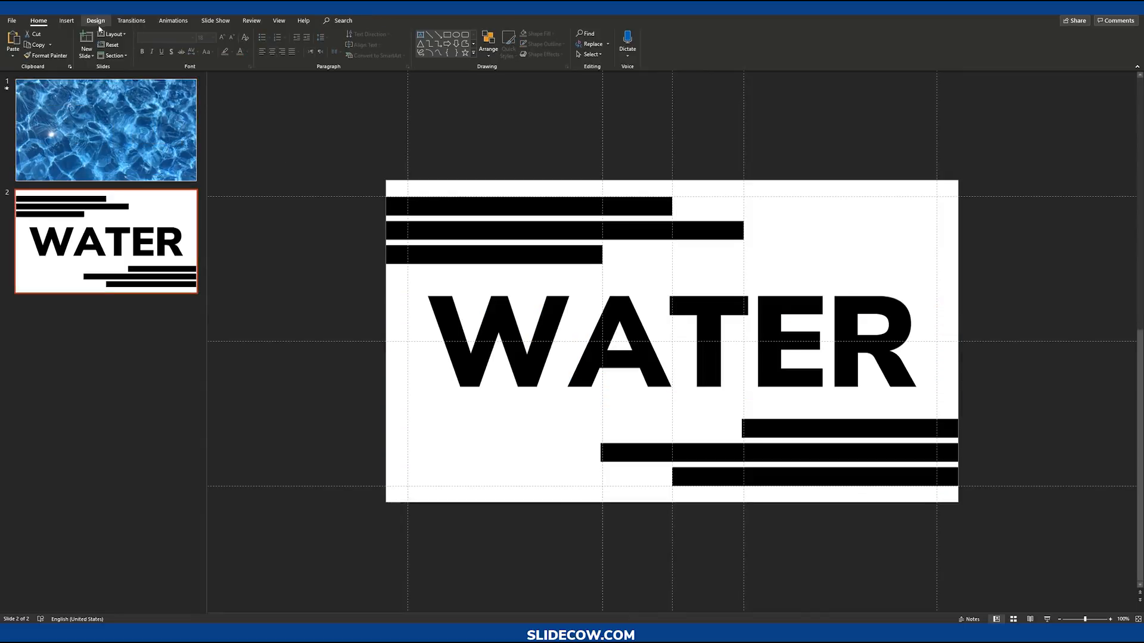
left_click(67, 21)
left_click(163, 42)
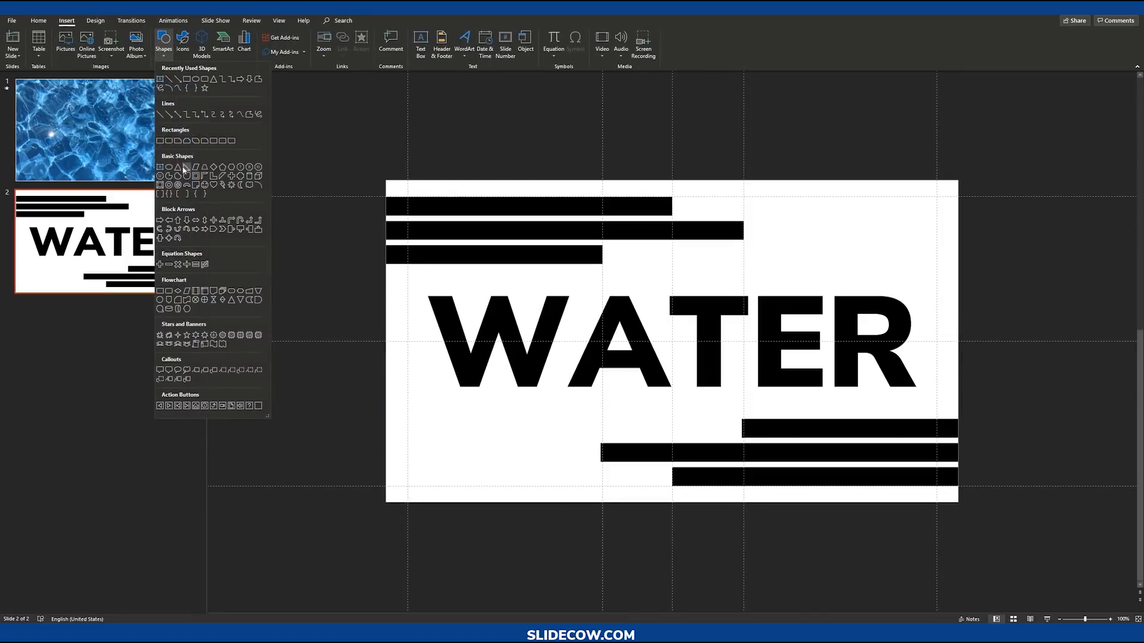
left_click(160, 141)
left_click_drag(387, 181, 957, 503)
Step: Send the rectangle behind the bars and WATER text, then subtract the text and bars from it with Merge Shapes
right_click(895, 410)
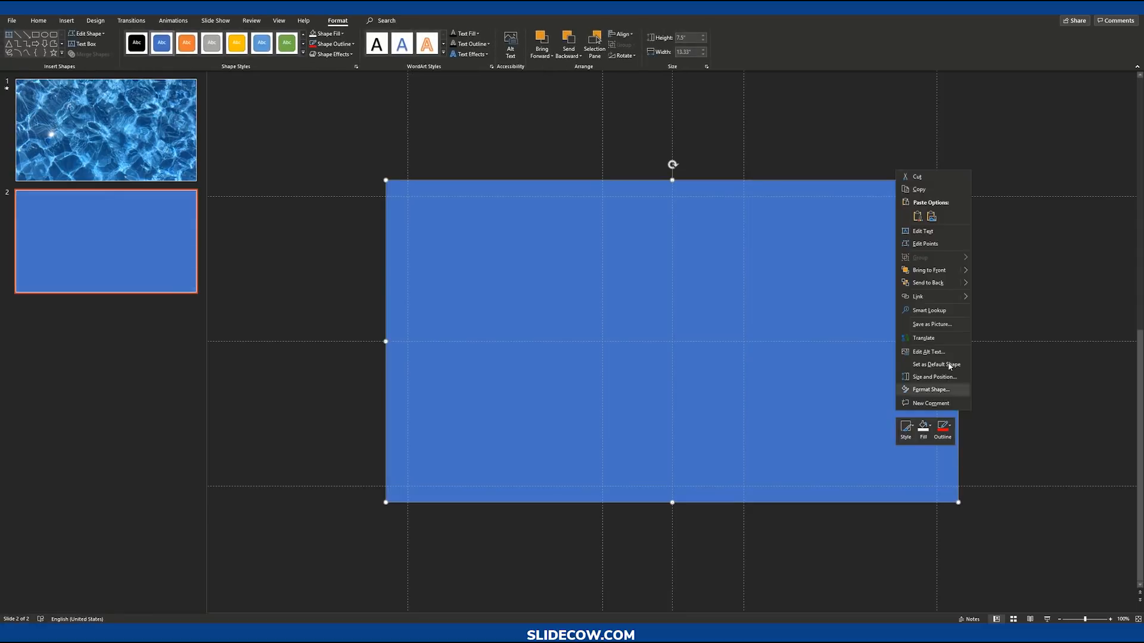
left_click(918, 274)
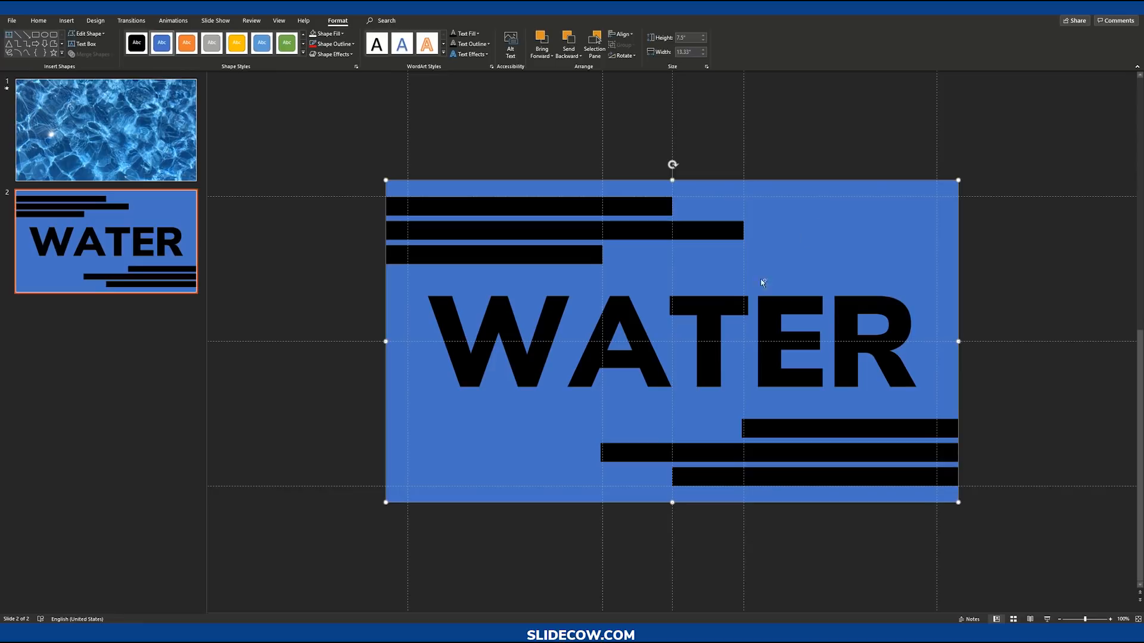
left_click(735, 307, "shift")
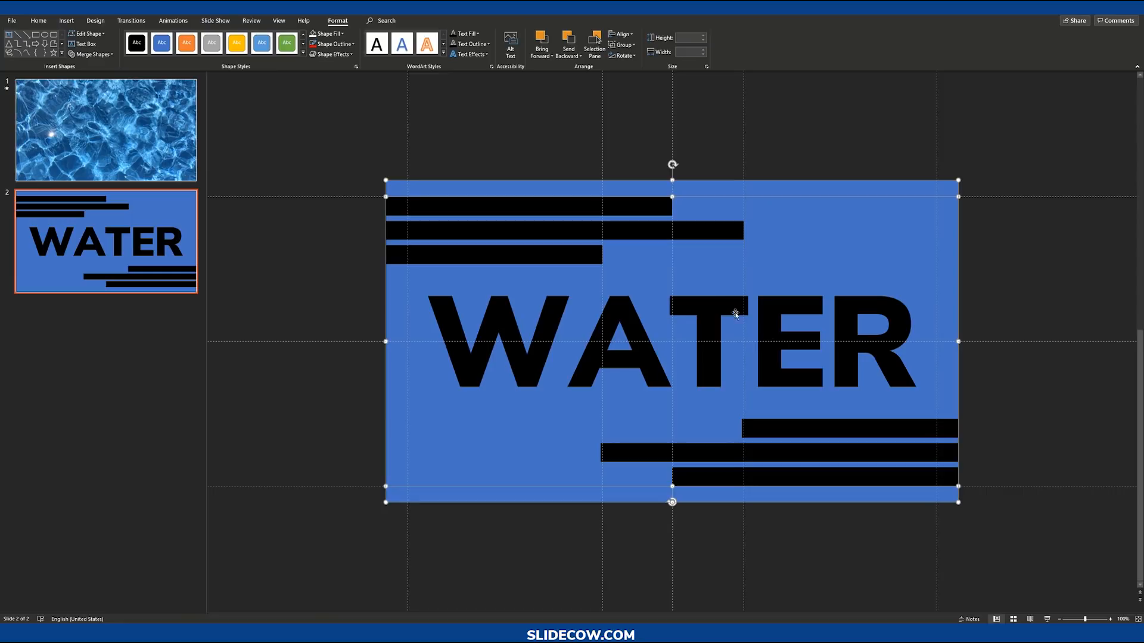
left_click(92, 54)
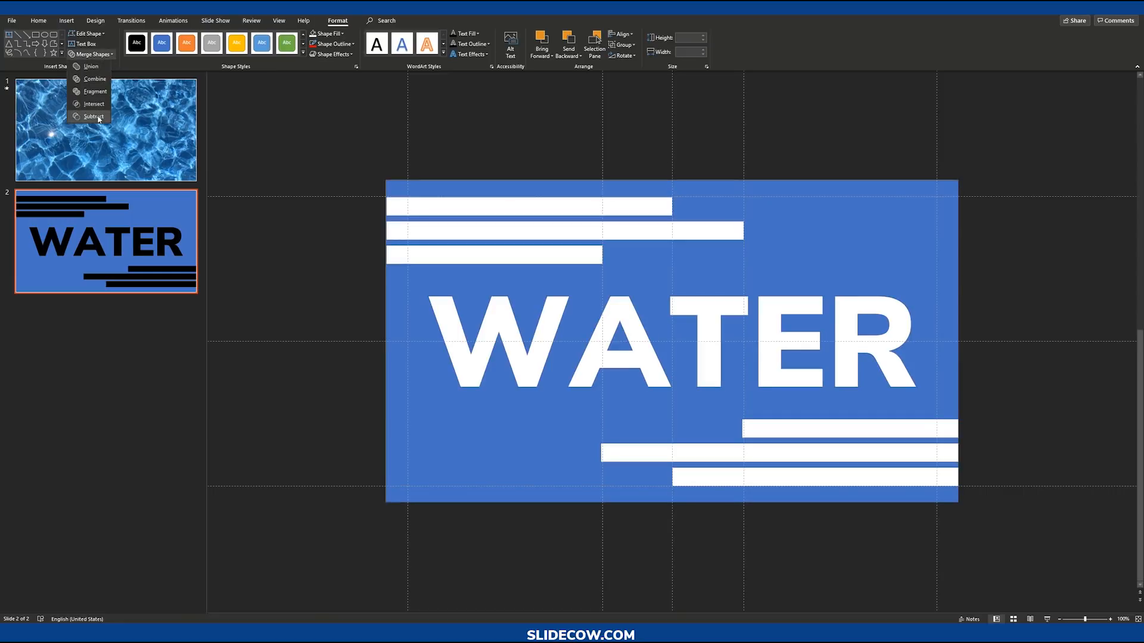
left_click(99, 119)
Step: Give the cut-out shape a white fill and no outline
left_click(316, 266)
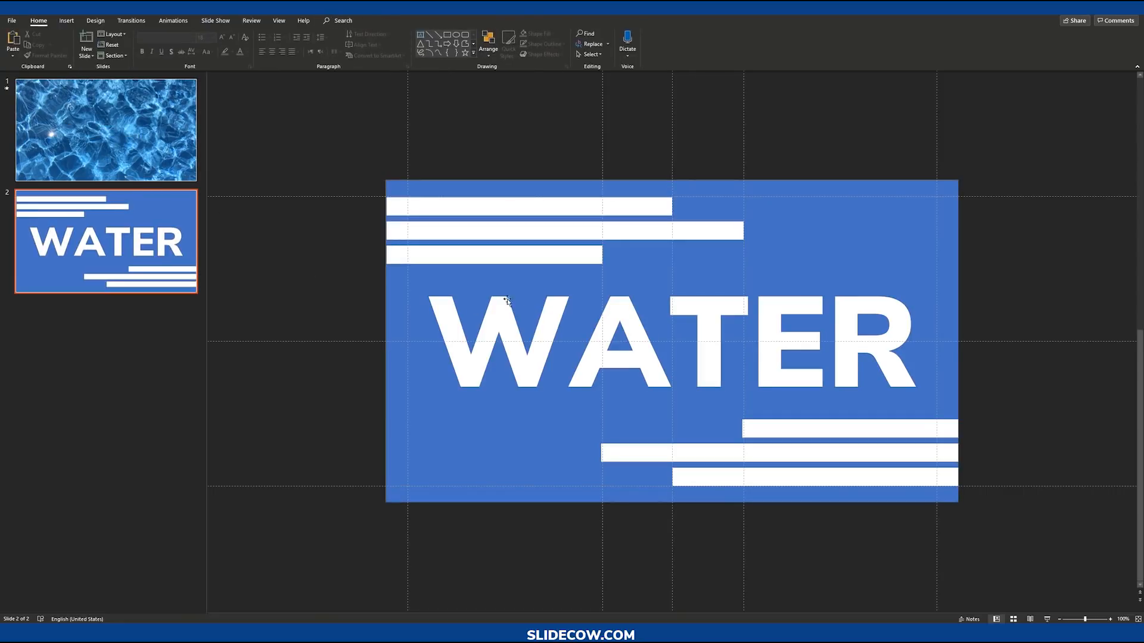
left_click(546, 293)
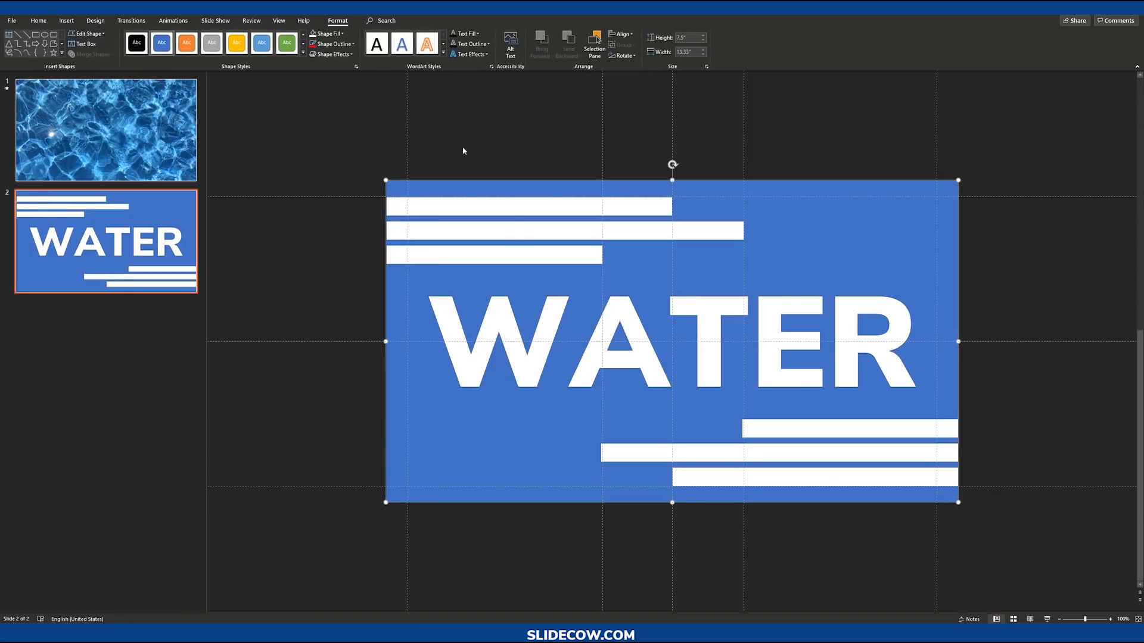
left_click(326, 34)
left_click(337, 157)
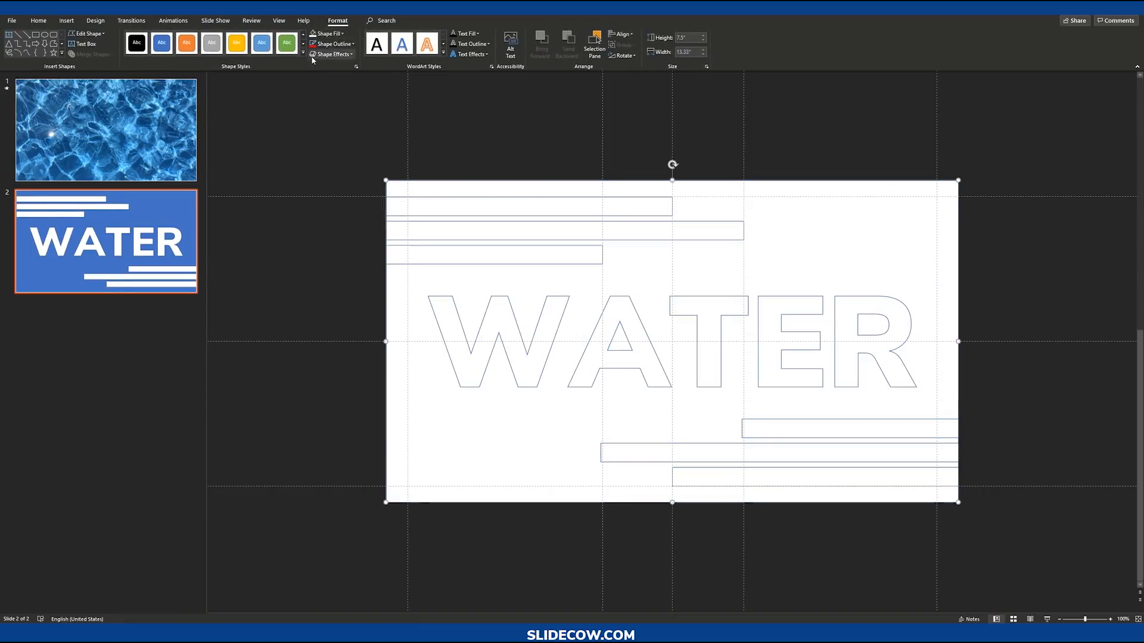
left_click(334, 44)
left_click(354, 168)
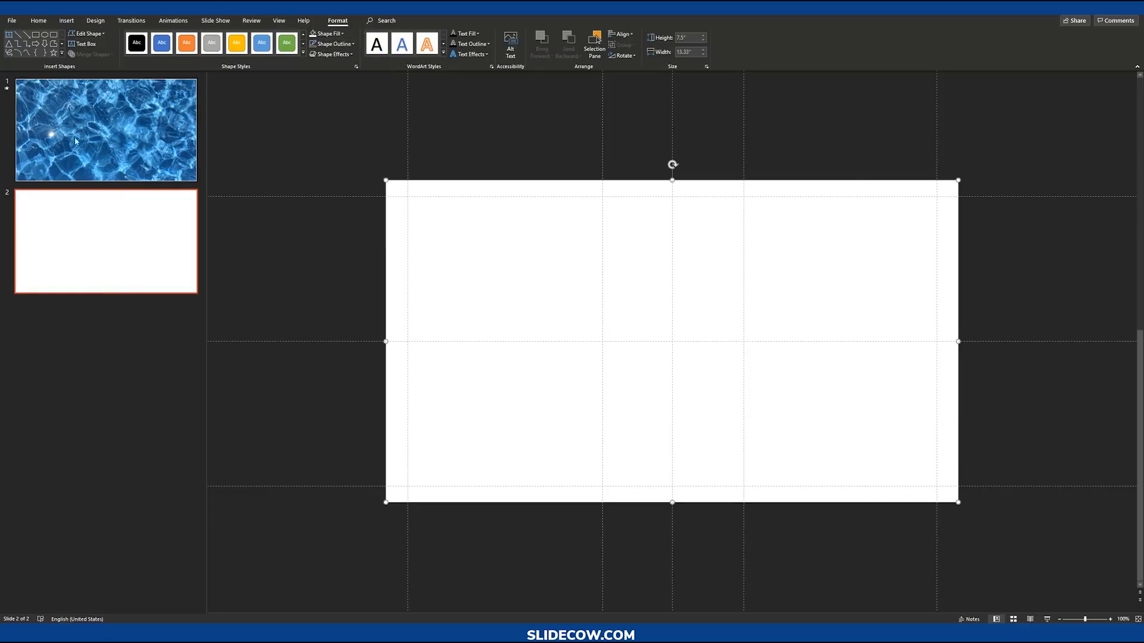
Step: Paste the cut-out shape onto slide 1, align it over the water video, and preview it as a slide show
left_click(166, 152)
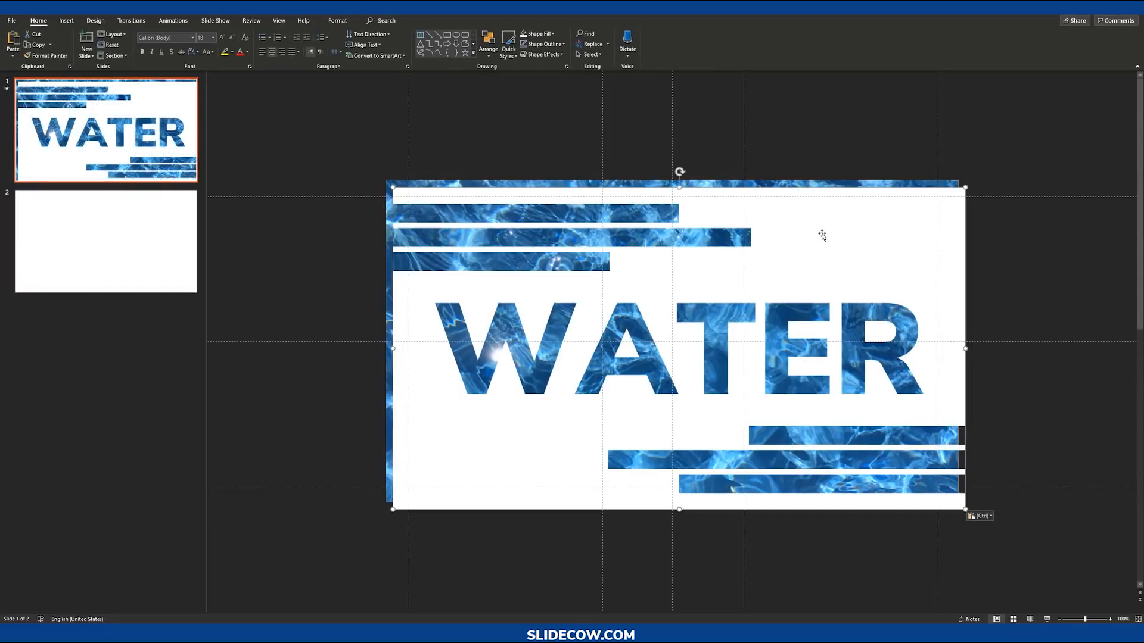
left_click_drag(822, 234, 814, 227)
left_click(1029, 264)
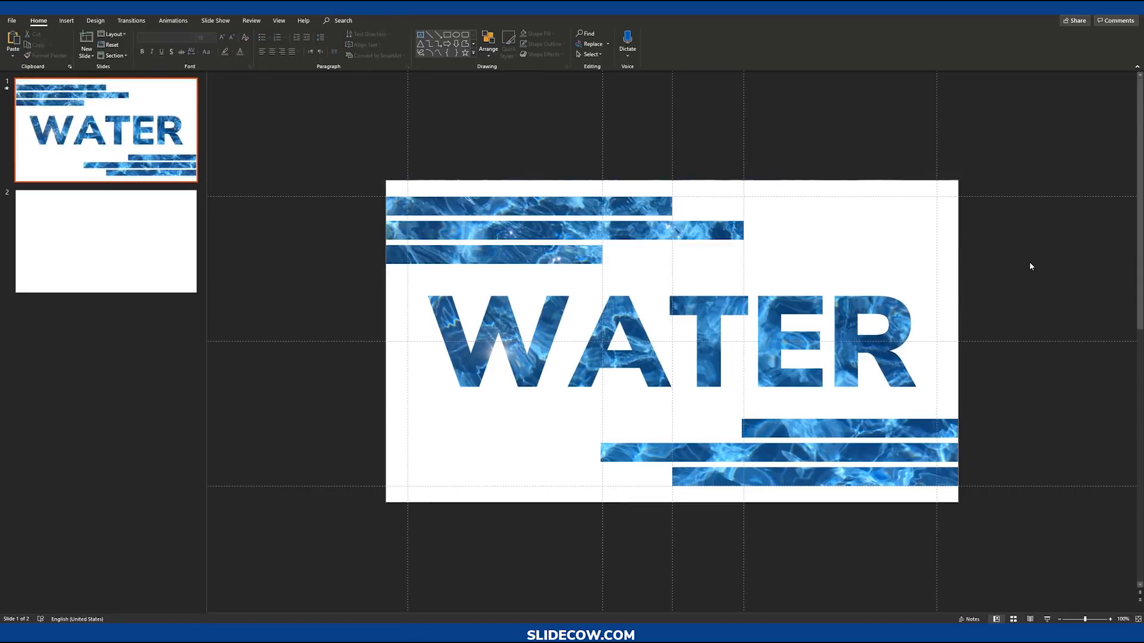
left_click(1034, 620)
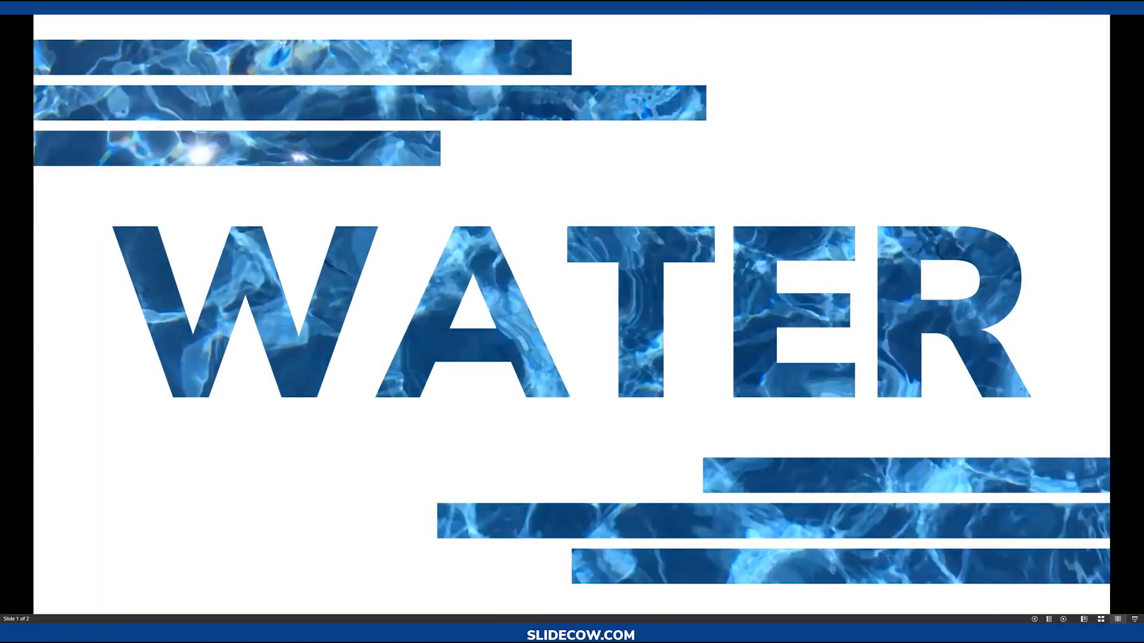
key("Escape")
Step: Move the cut-out shape off slide 1, placing it below the slide
scroll(638, 288, "down", 6)
scroll(638, 292, "up", 3)
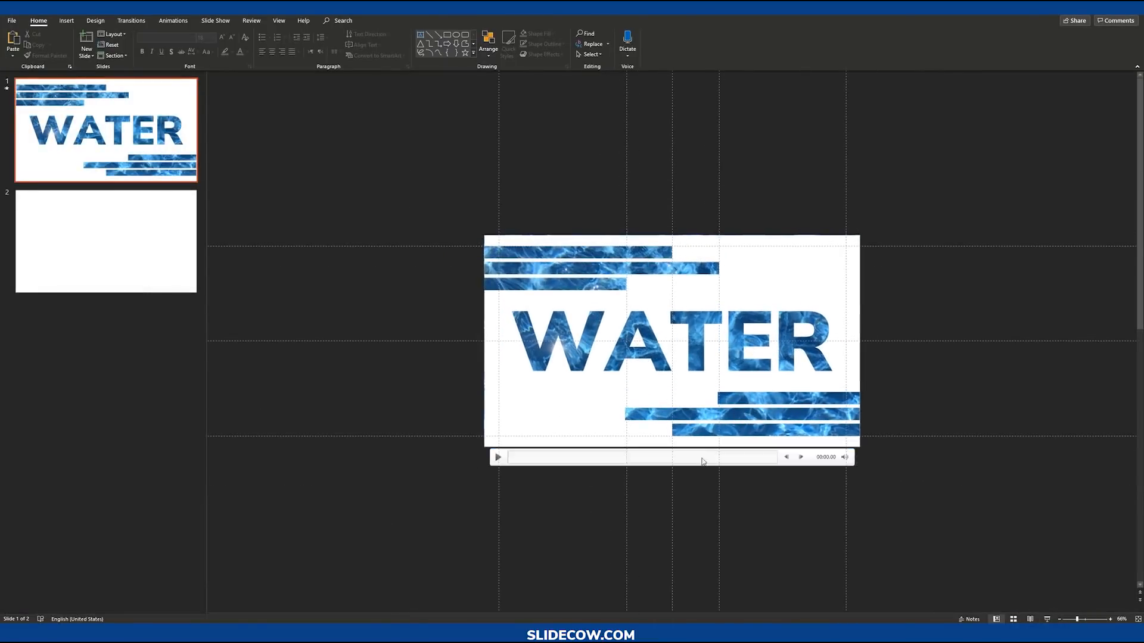
scroll(894, 451, "down", 2)
scroll(894, 451, "up", 2)
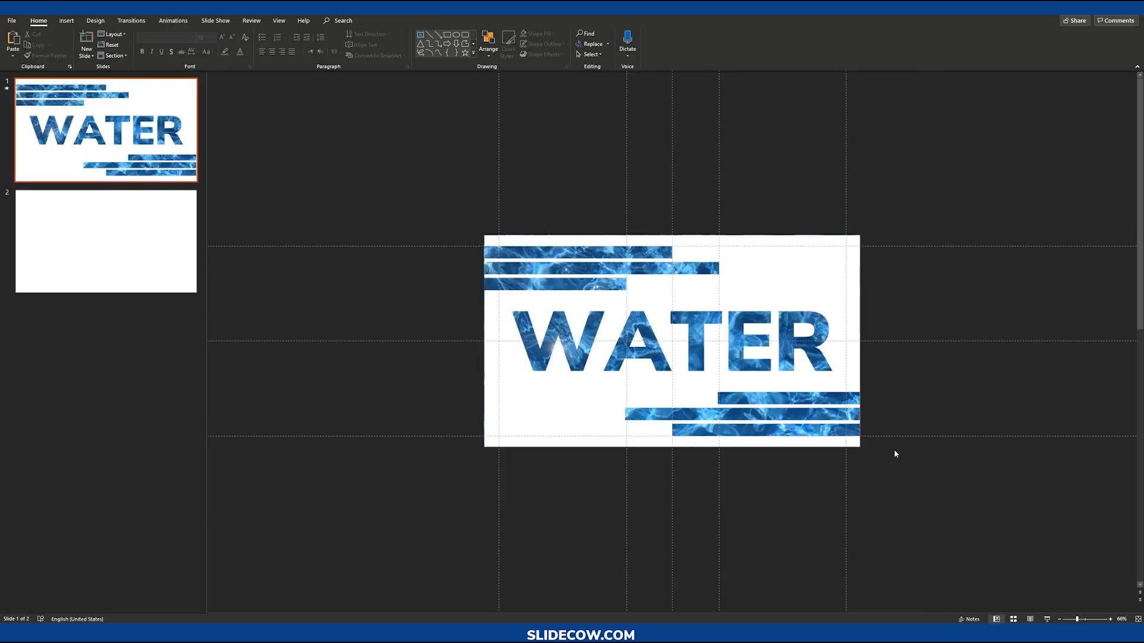
left_click(821, 279)
scroll(854, 383, "down", 3)
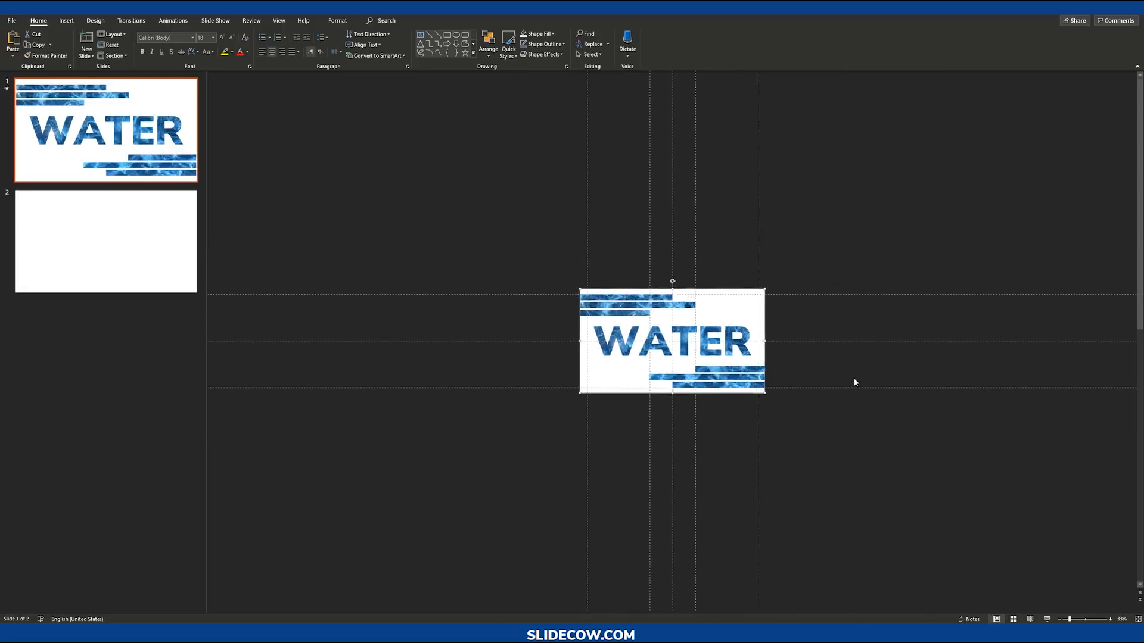
scroll(855, 383, "up", 2)
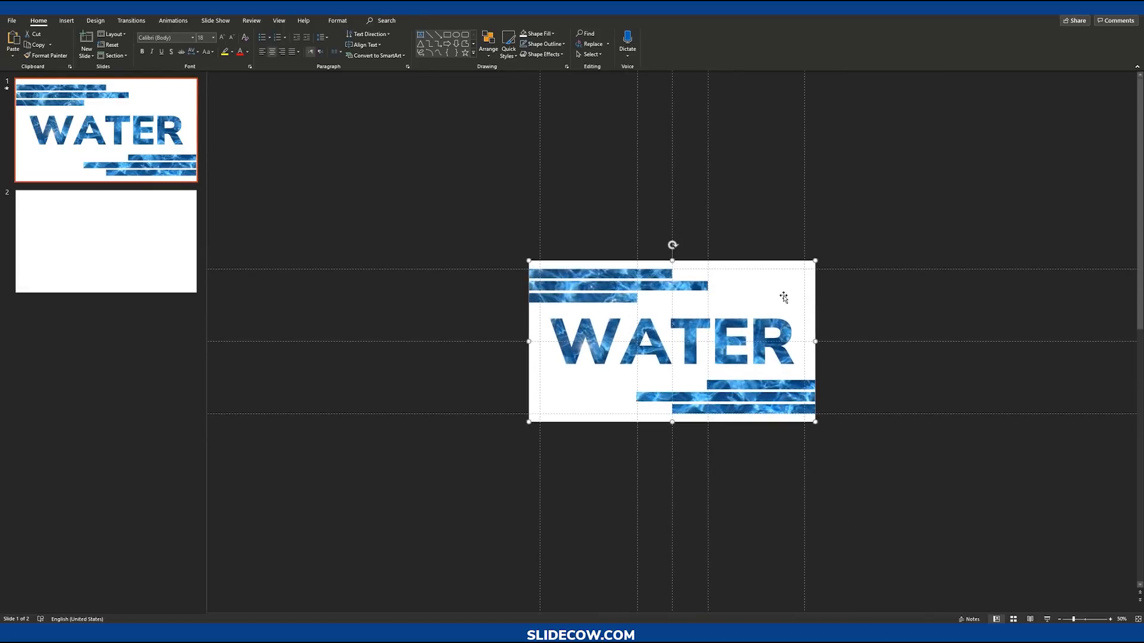
left_click_drag(782, 297, 765, 481)
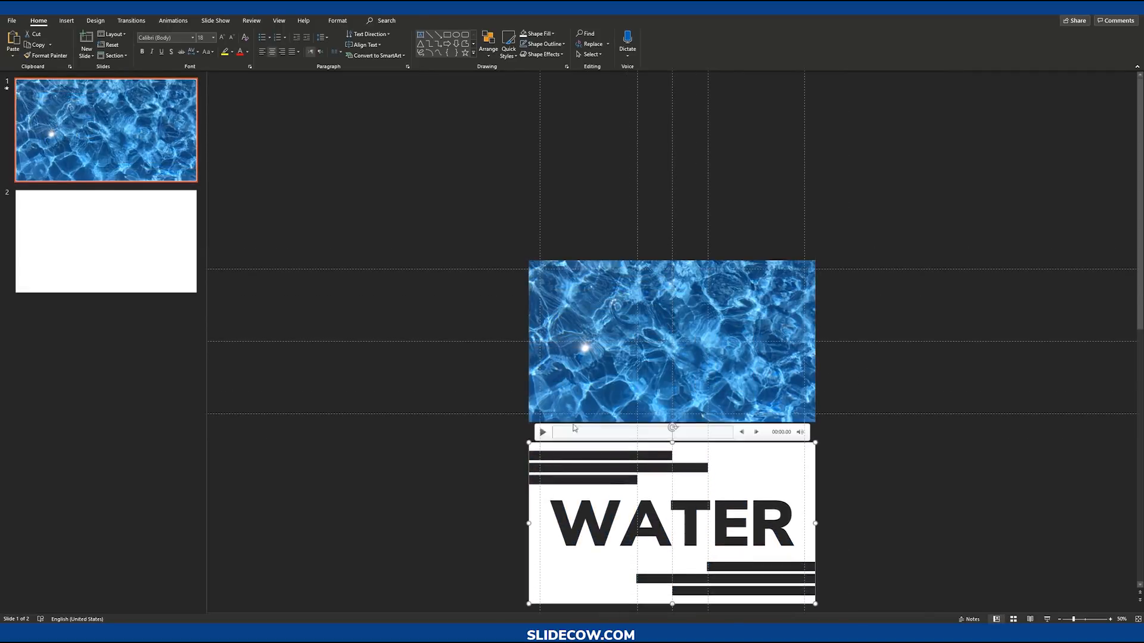
Step: Draw a rectangle covering the water video on slide 1
scroll(675, 415, "up", 2)
left_click(418, 362)
left_click(530, 256)
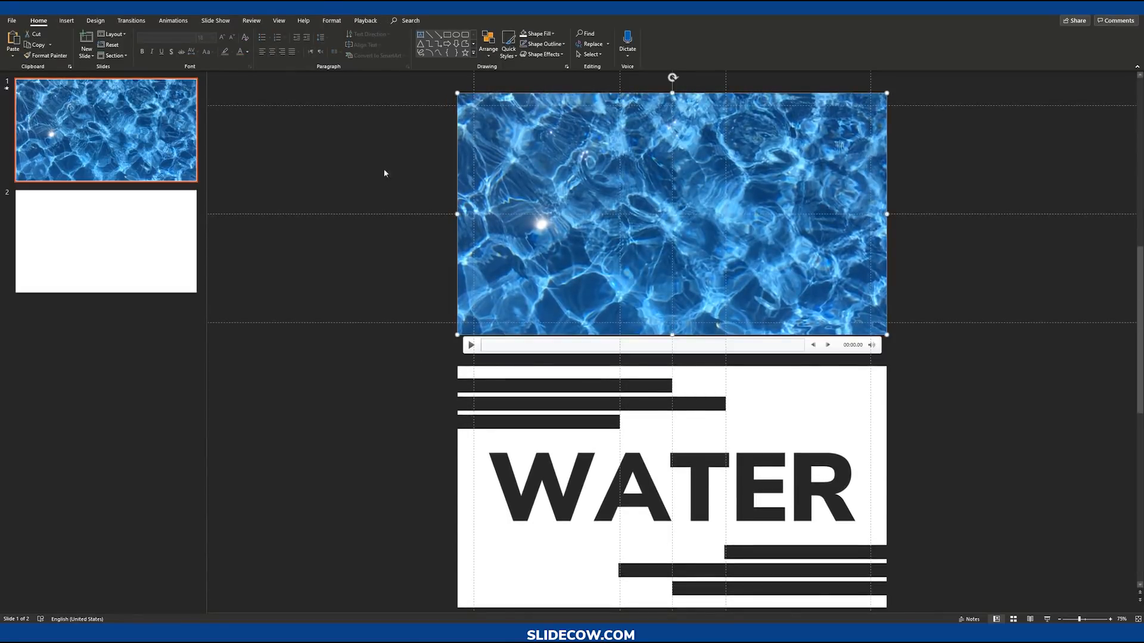
left_click(75, 21)
left_click(163, 43)
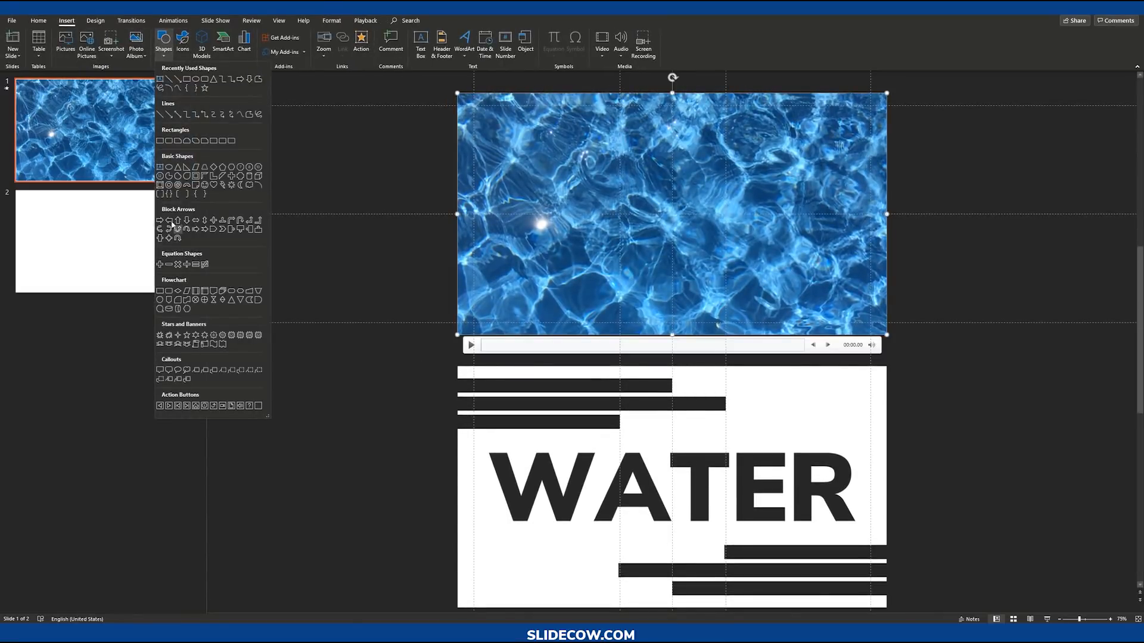
left_click(159, 140)
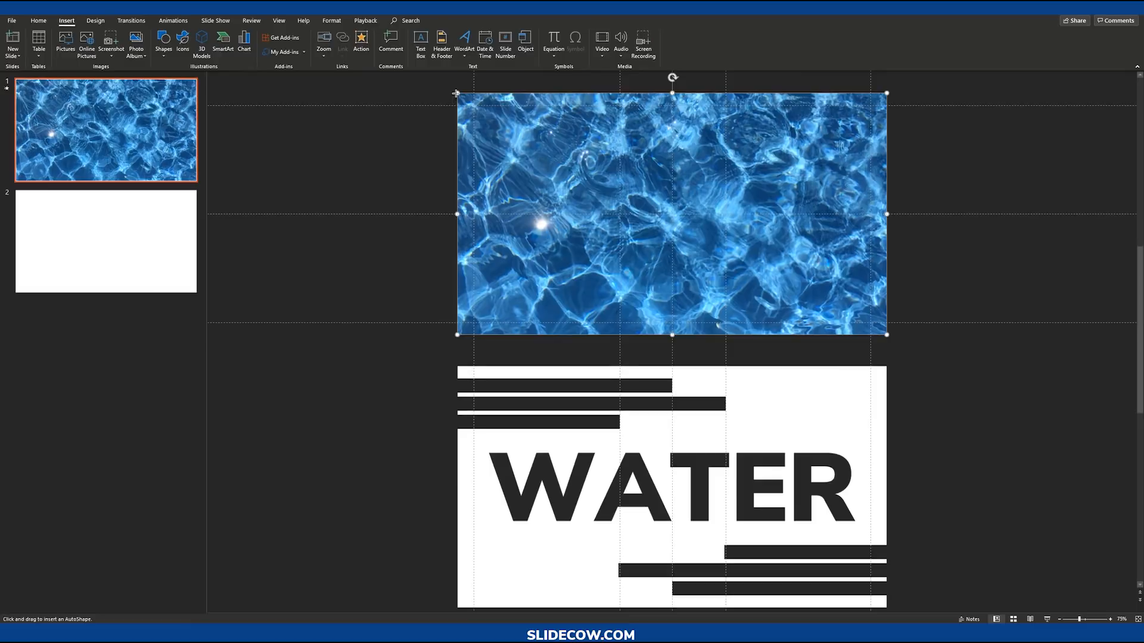
left_click_drag(456, 93, 886, 335)
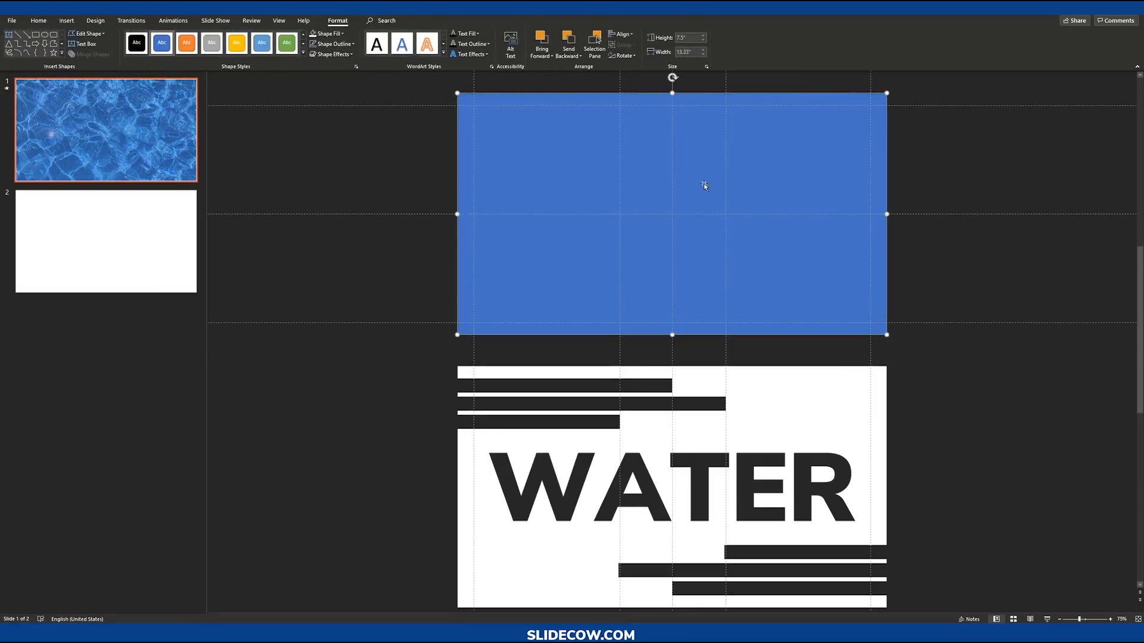
Step: Remove the outline from the new rectangle
left_click(326, 34)
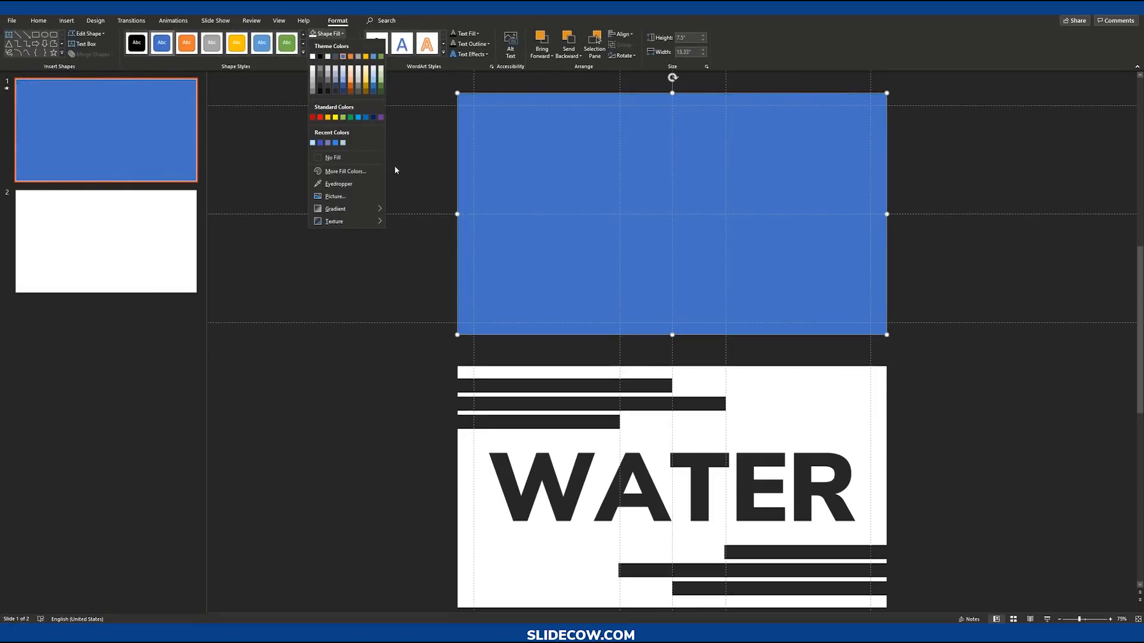
left_click(326, 33)
left_click(335, 44)
left_click(356, 167)
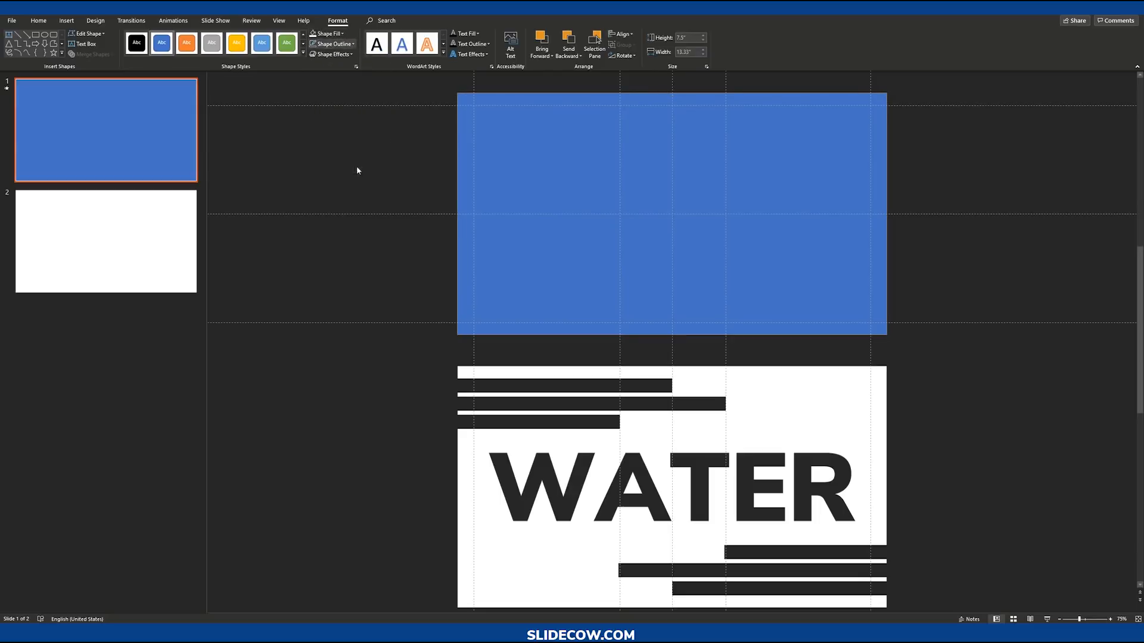
Step: Fill the rectangle with the dark Linear Diagonal – Top Left to Bottom Right gradient
left_click(329, 35)
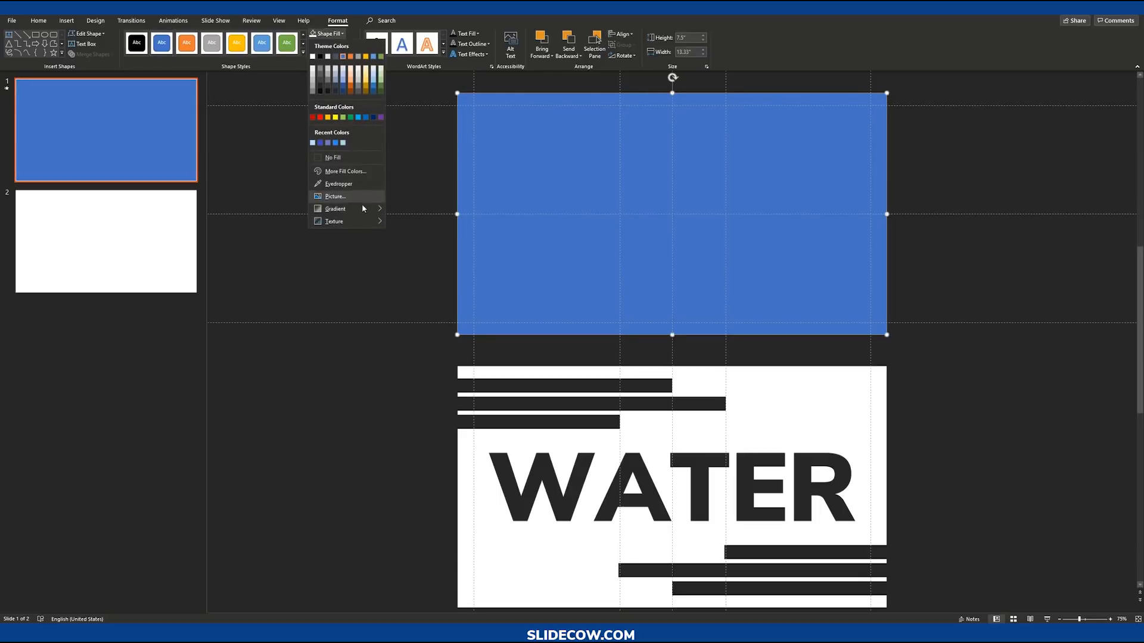
mouse_move(359, 208)
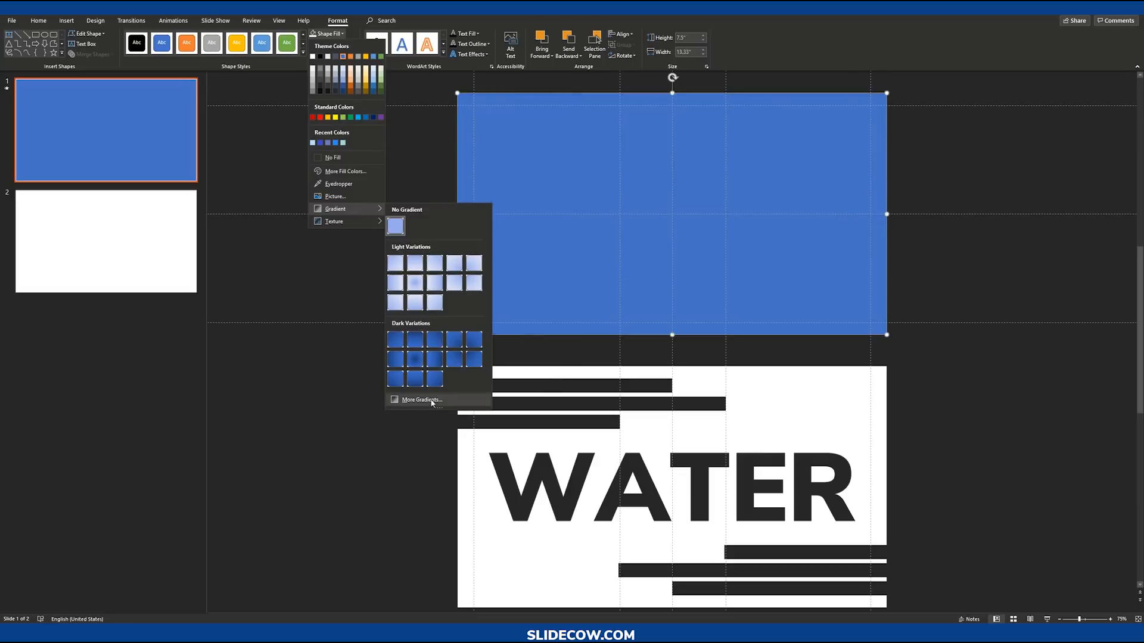
left_click(396, 339)
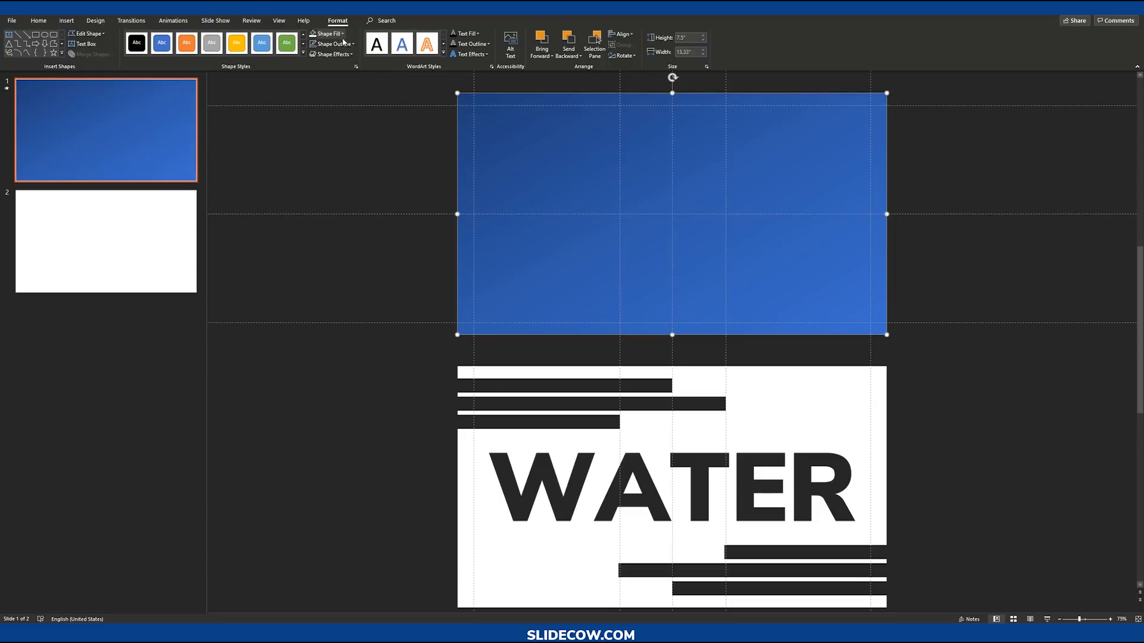
Step: Open the gradient settings, remove the middle gradient stop and set the first stop's color to light blue
mouse_move(375, 209)
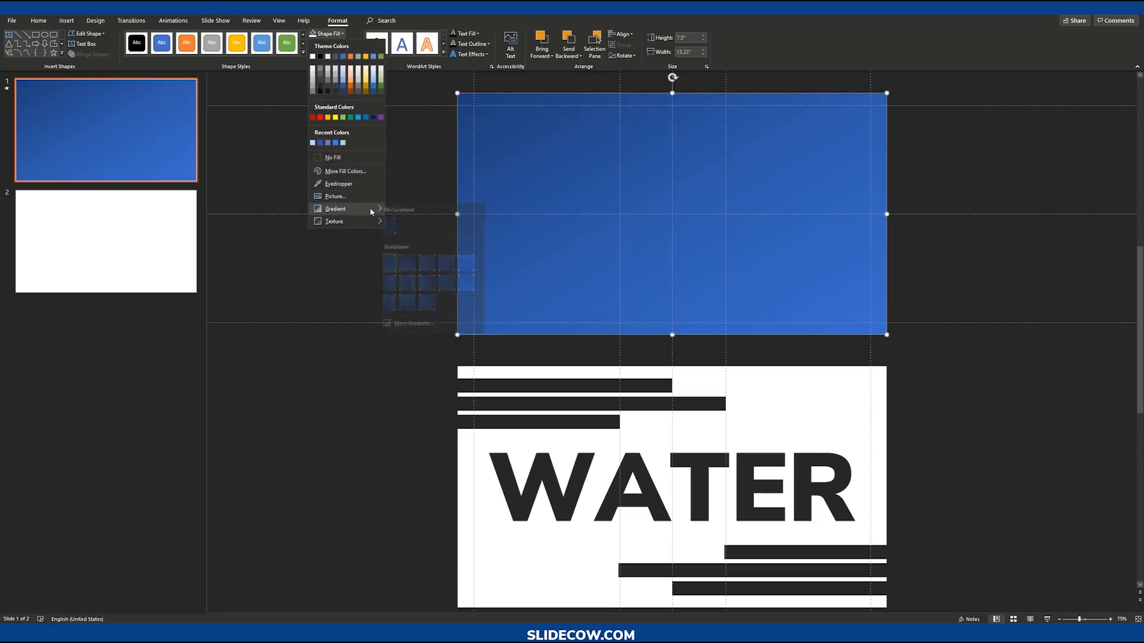
left_click(421, 324)
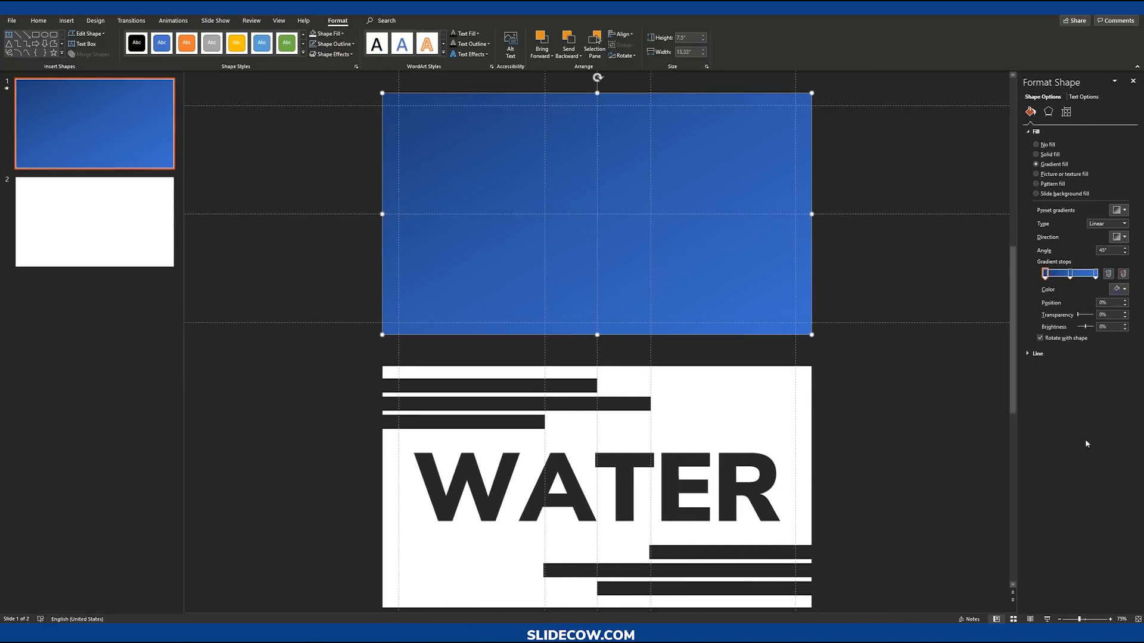
left_click(1070, 274)
left_click(1123, 274)
left_click(1125, 290)
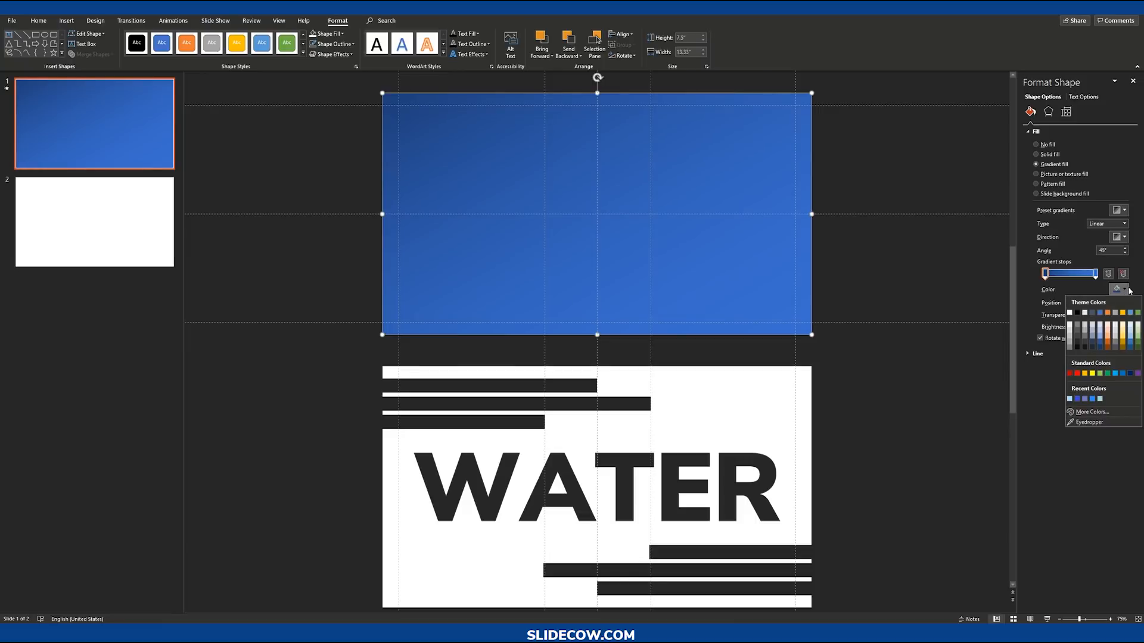
left_click(1069, 400)
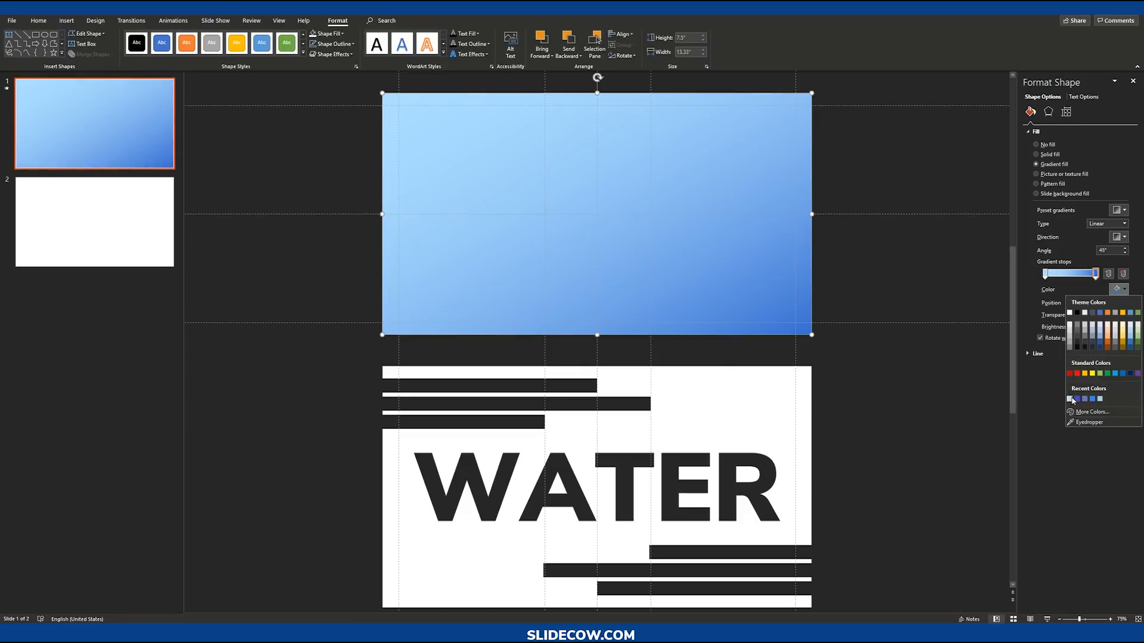
Step: Set the first gradient stop's transparency to 10%
left_click(1070, 399)
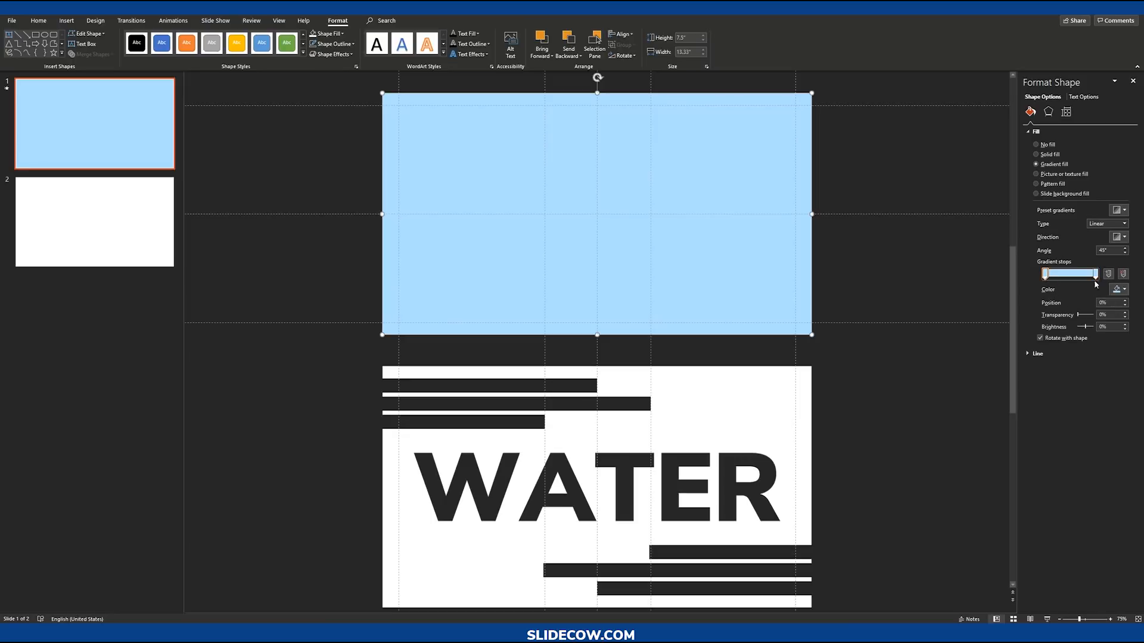
double_click(1111, 313)
type("10")
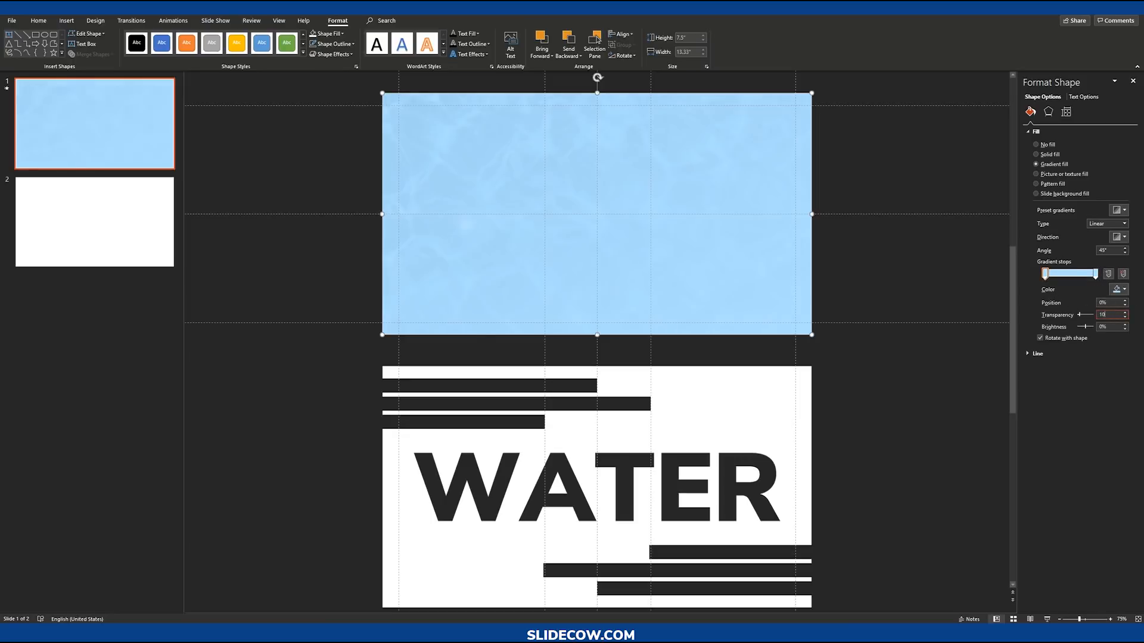
Step: Select the second gradient stop and set its transparency to 100%
left_click(1095, 273)
type("100")
key("Return")
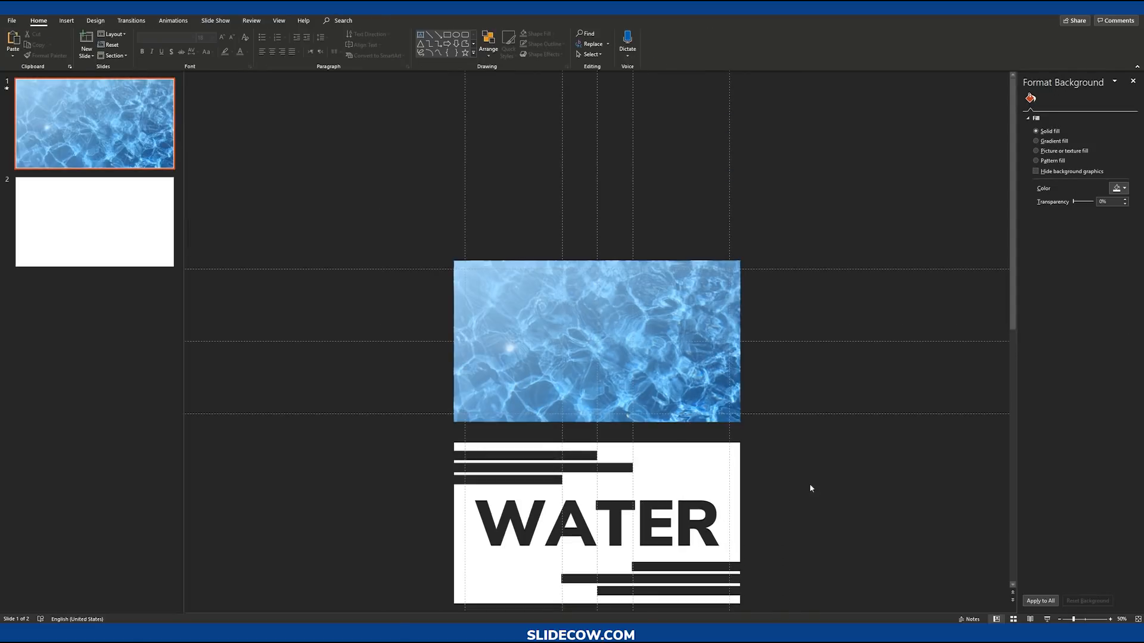
Step: Bring the white WATER shape to the front and move it over the water video
left_click(711, 475)
left_click(668, 312)
left_click(689, 475)
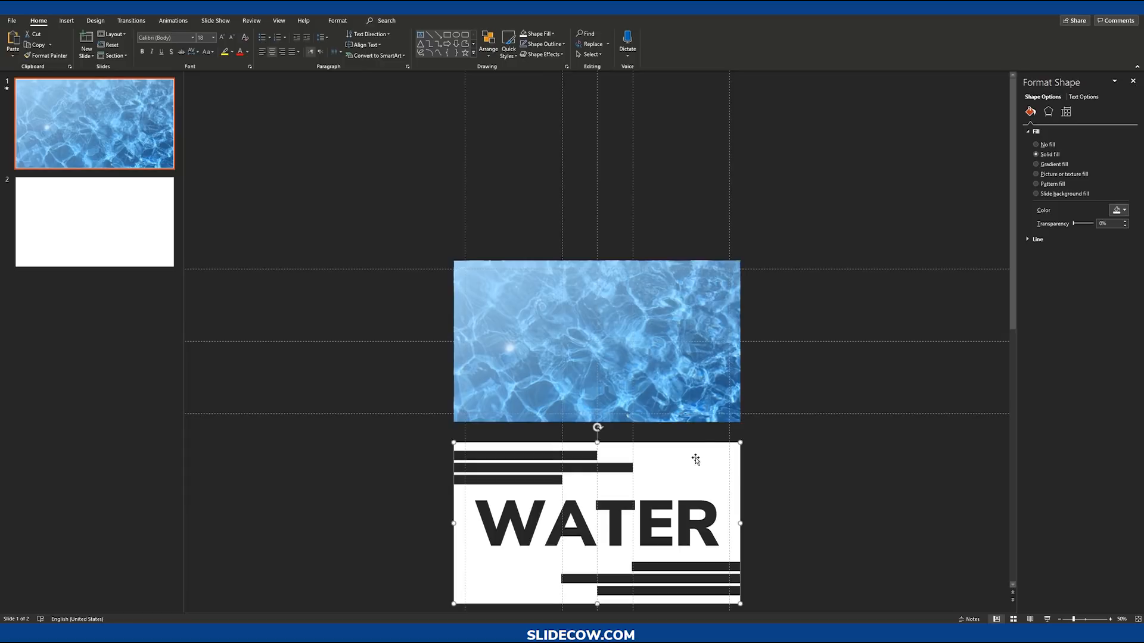
right_click(695, 459)
left_click(742, 343)
left_click_drag(680, 475, 671, 288)
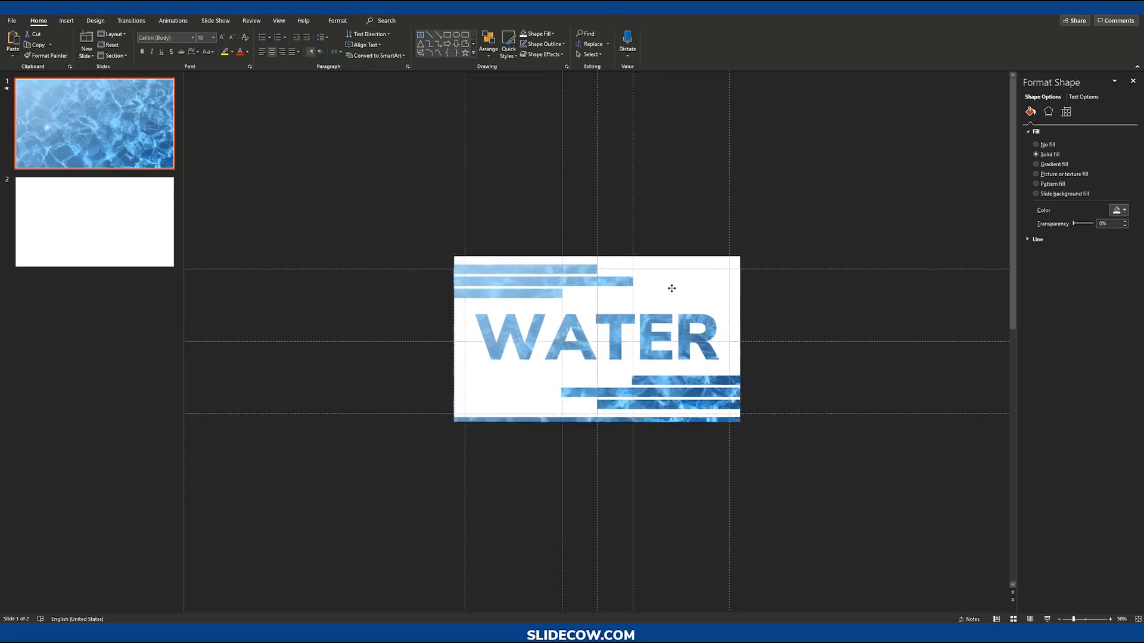
Step: Preview the WATER effect on slide 1 in slide show mode
left_click(746, 313)
scroll(821, 418, "up", 2)
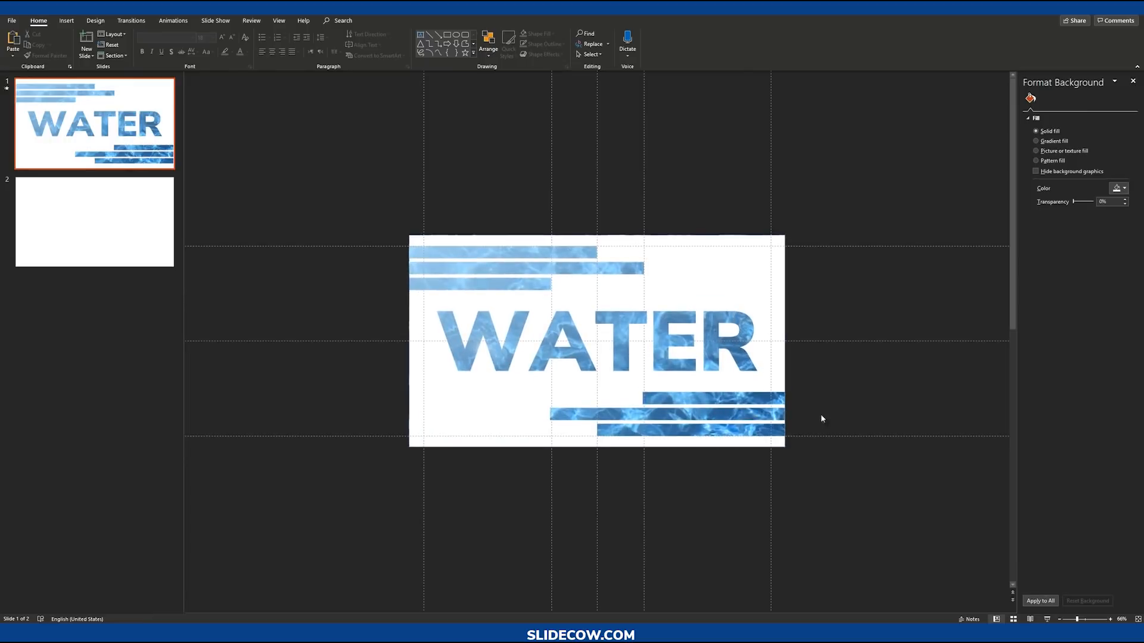
left_click(1050, 619)
left_click(1033, 619)
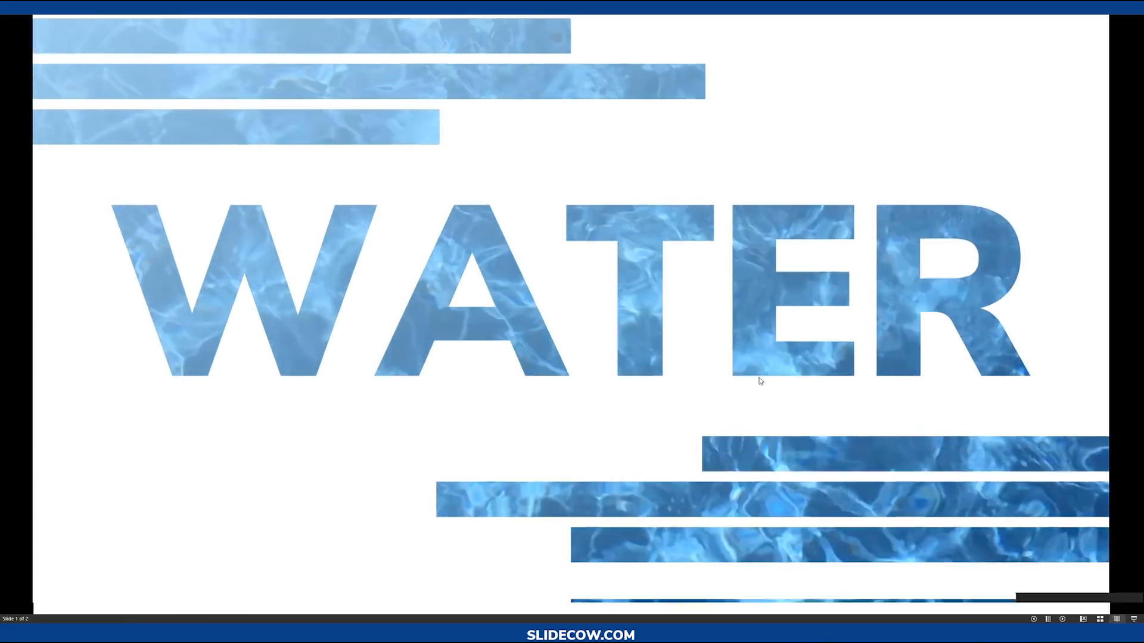
key("Escape")
Step: Open the gradient rectangle's fill settings and set the first gradient stop's color to Dark Blue
left_click(762, 276)
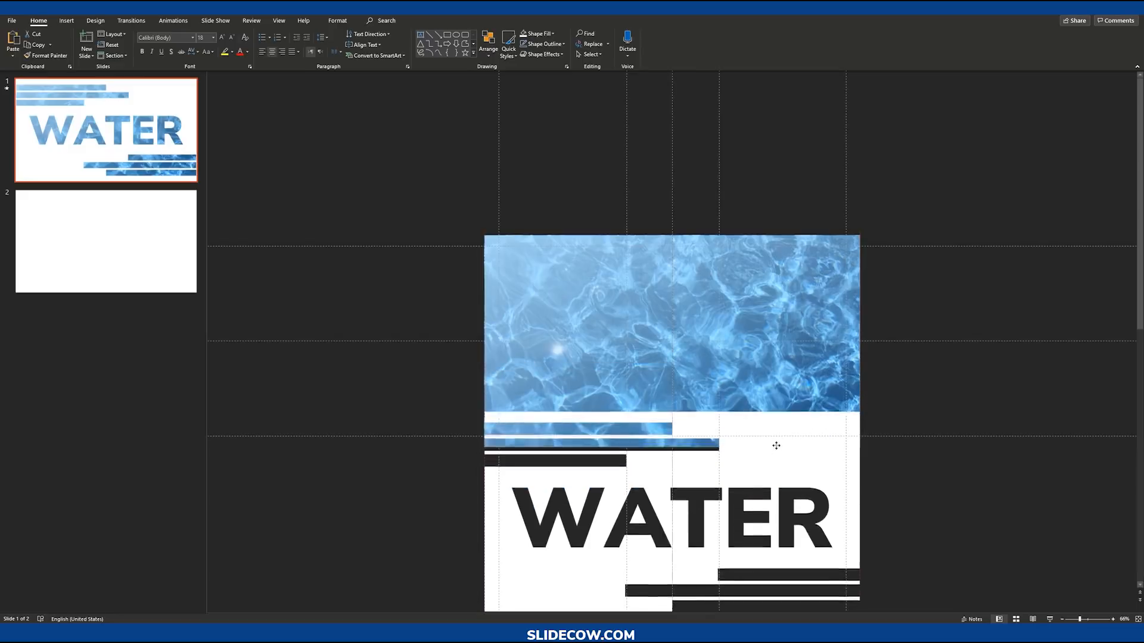
left_click(337, 20)
left_click(335, 34)
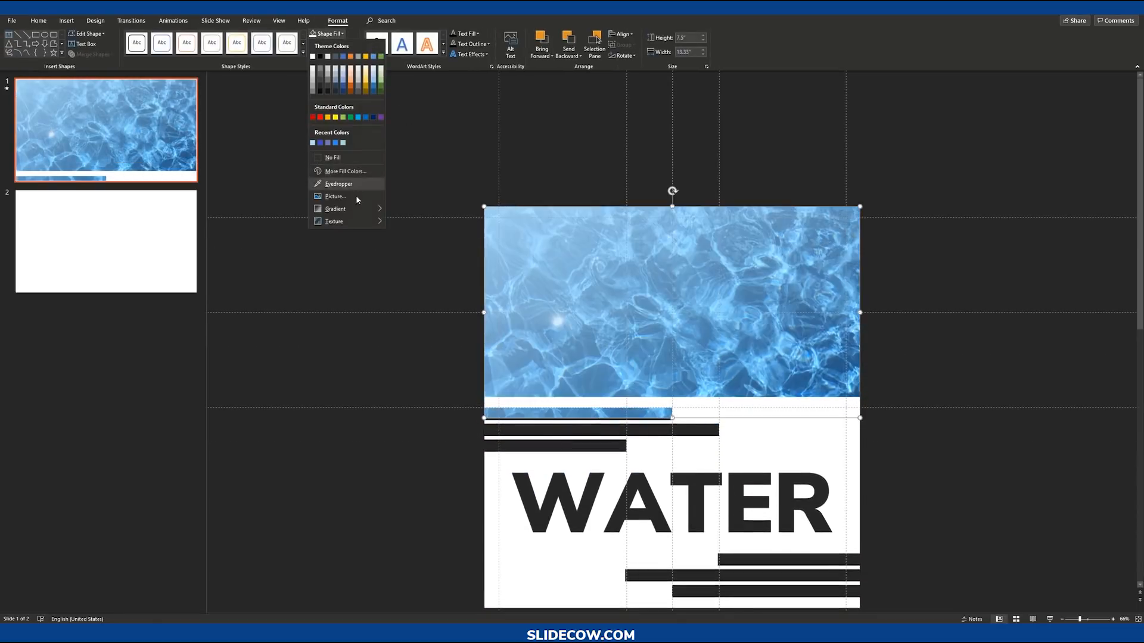
mouse_move(351, 206)
left_click(432, 327)
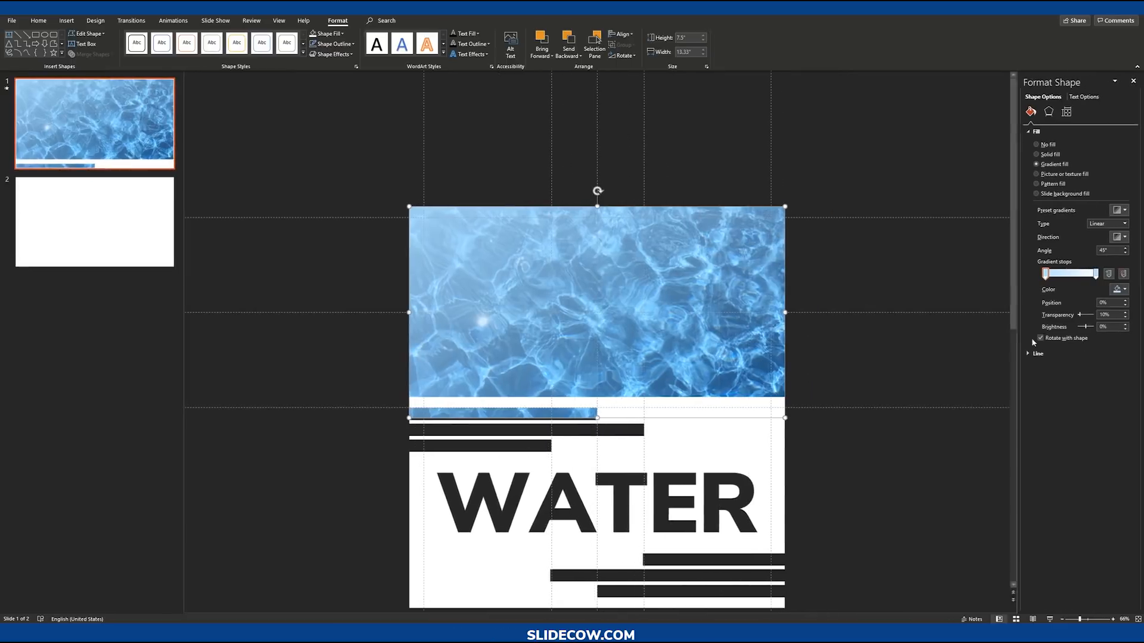
left_click(1117, 290)
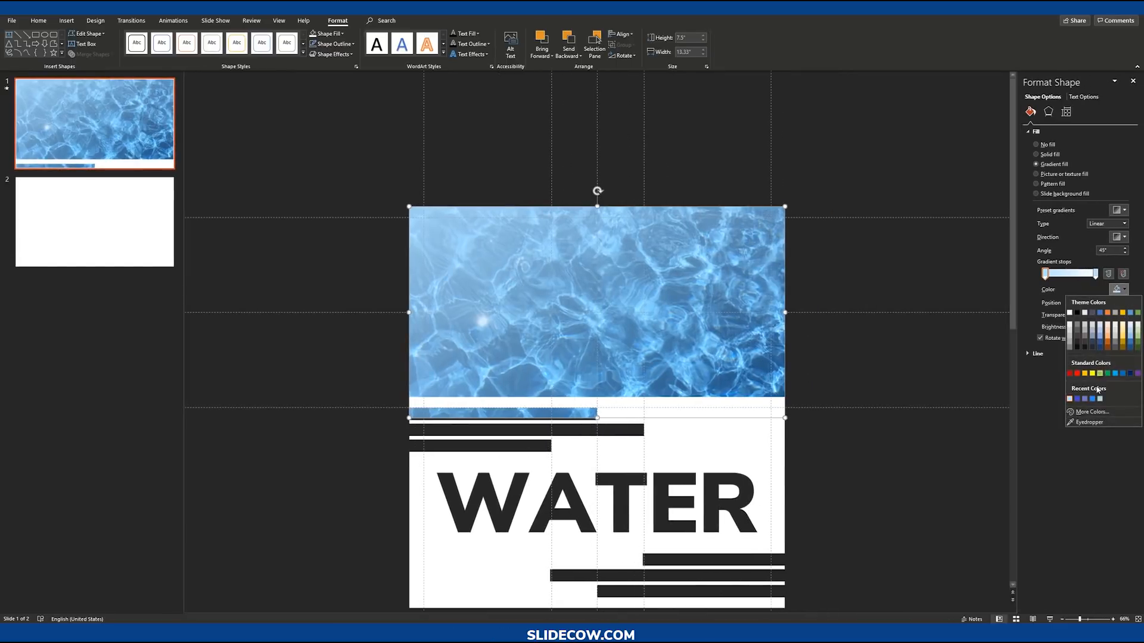
left_click(1130, 373)
Step: Set the second gradient stop to Dark Blue with 100% transparency, then adjust the first stop's transparency
left_click(1095, 274)
left_click(1117, 289)
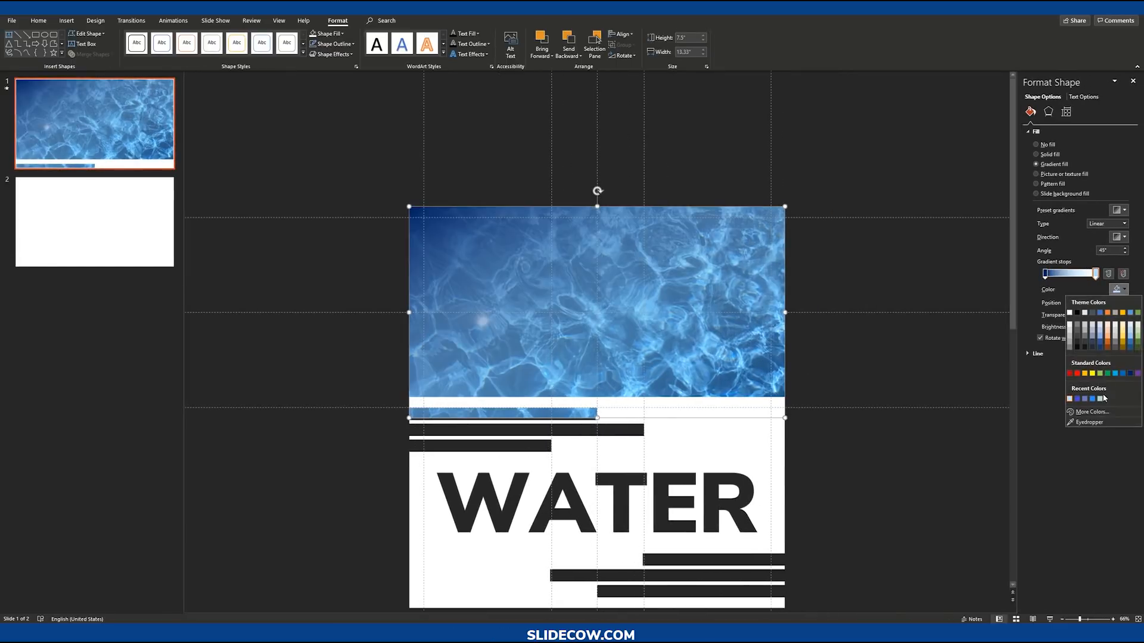
left_click(1129, 373)
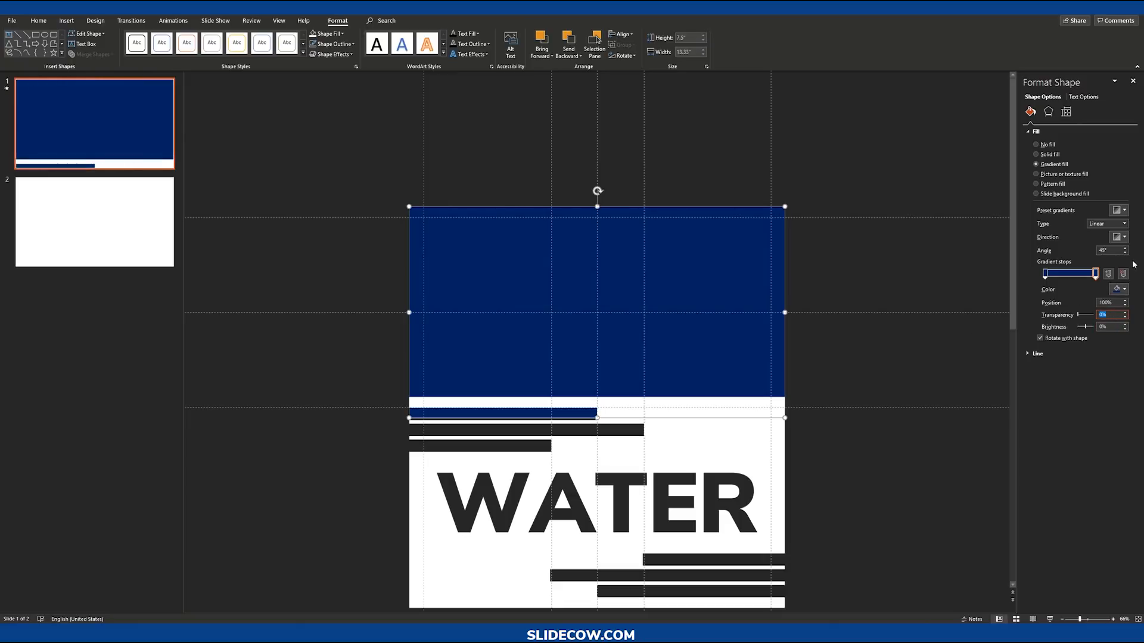
type("100")
key("Return")
left_click(1045, 274)
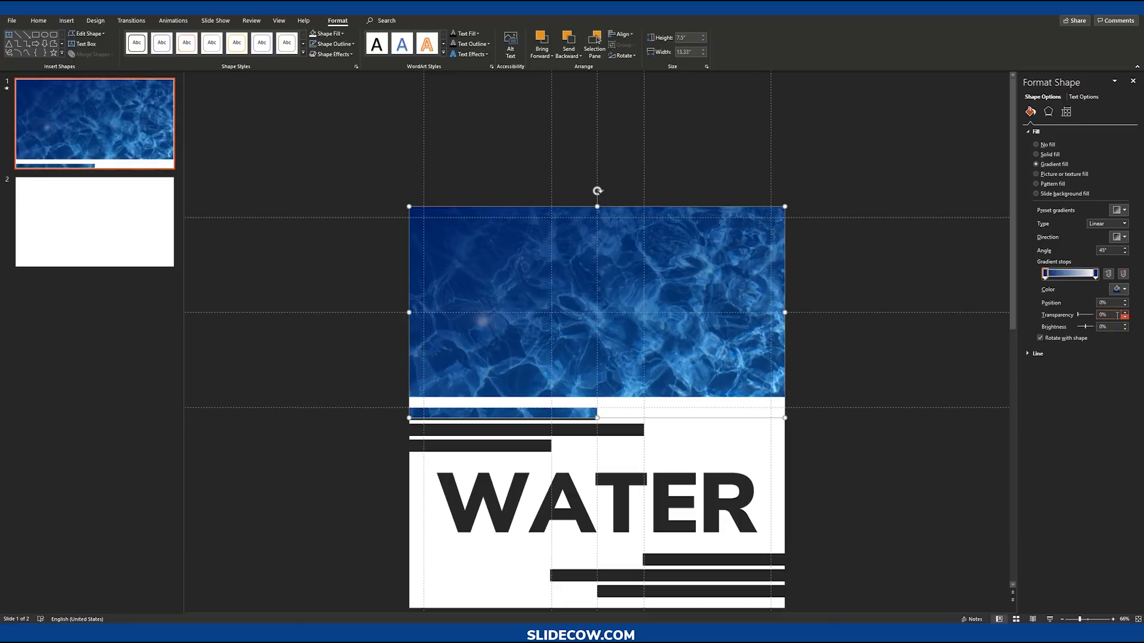
left_click(1124, 317)
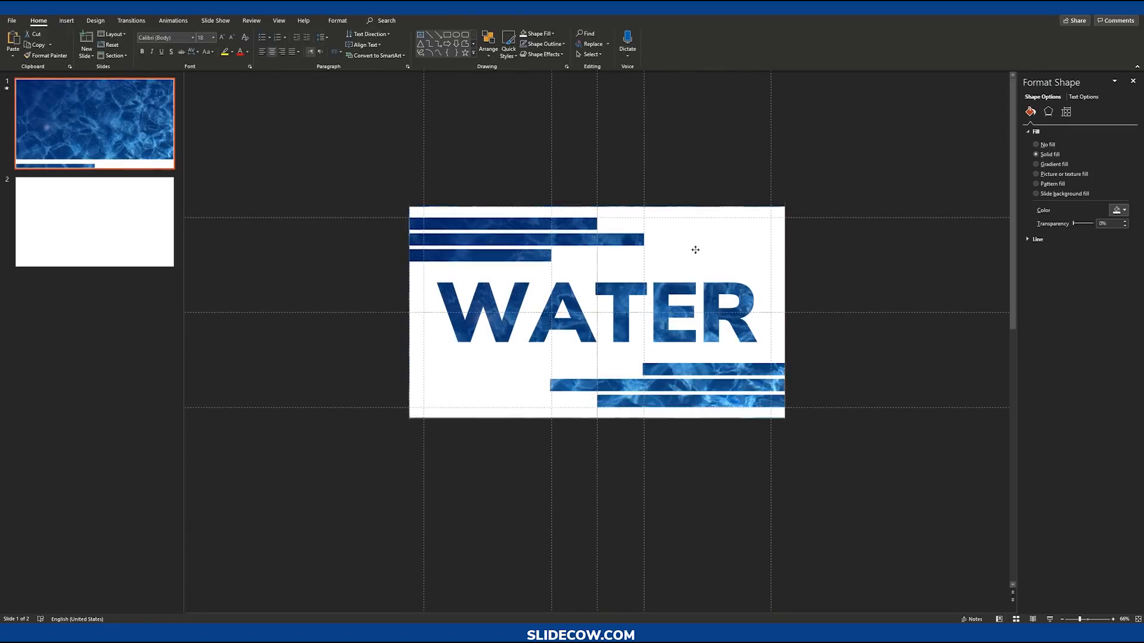
Step: Preview the dark blue water WATER effect in slide show mode
left_click(1049, 620)
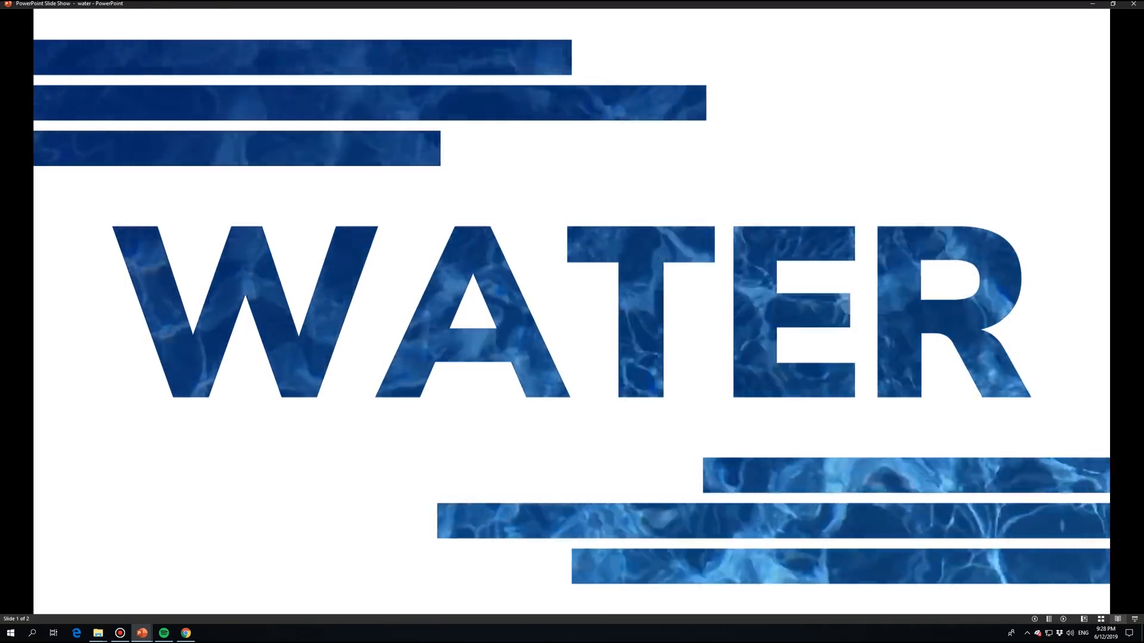
key("Escape")
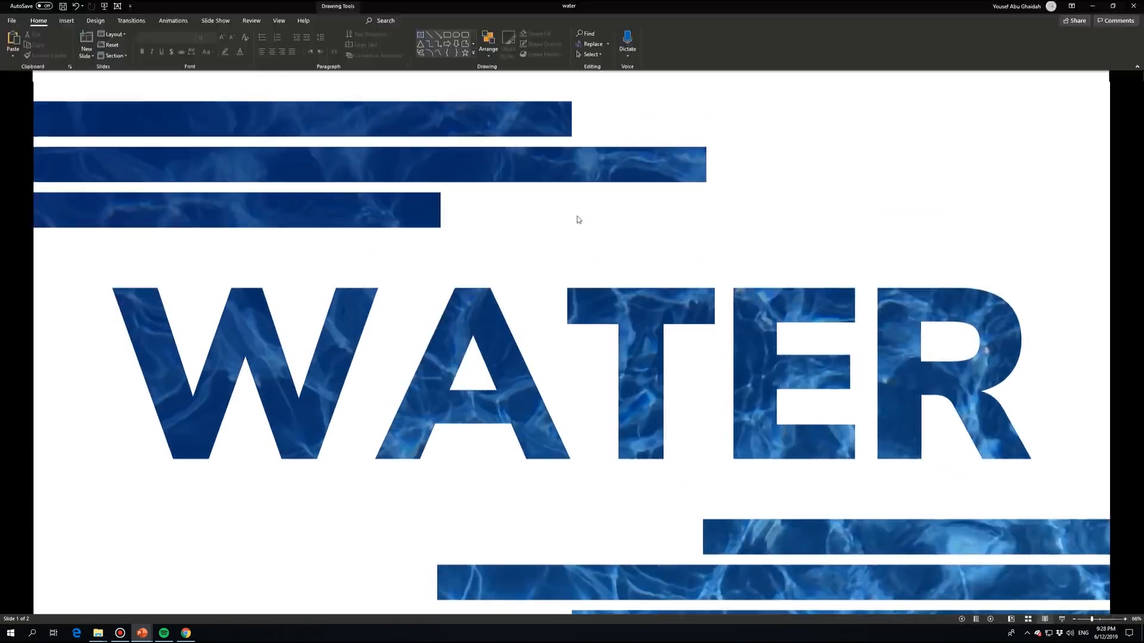
scroll(903, 440, "up", 1, "ctrl")
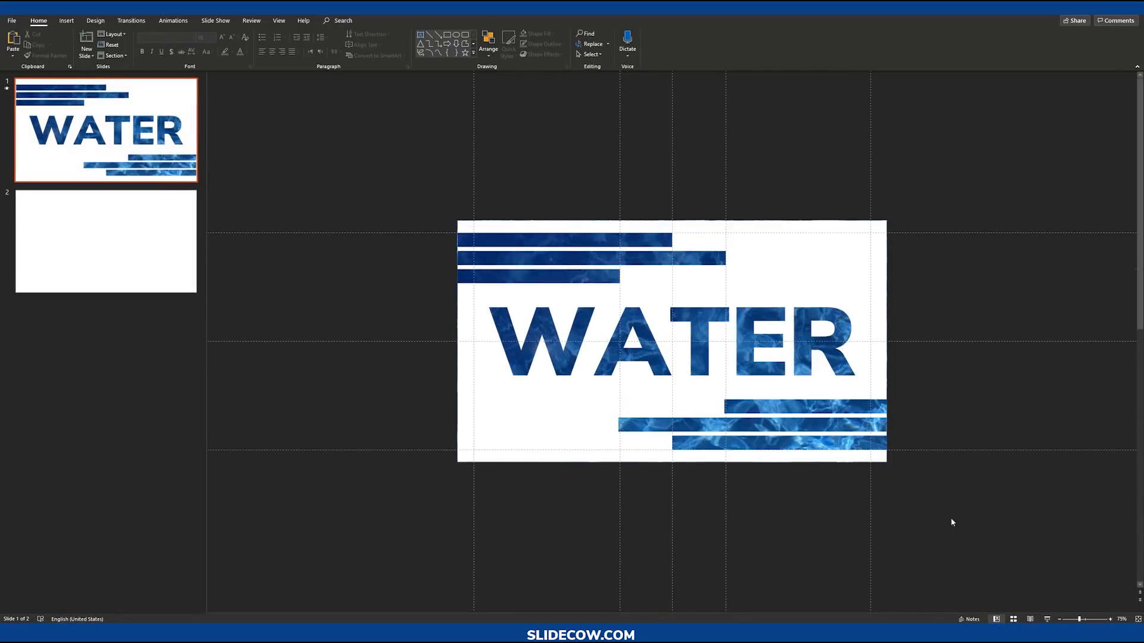